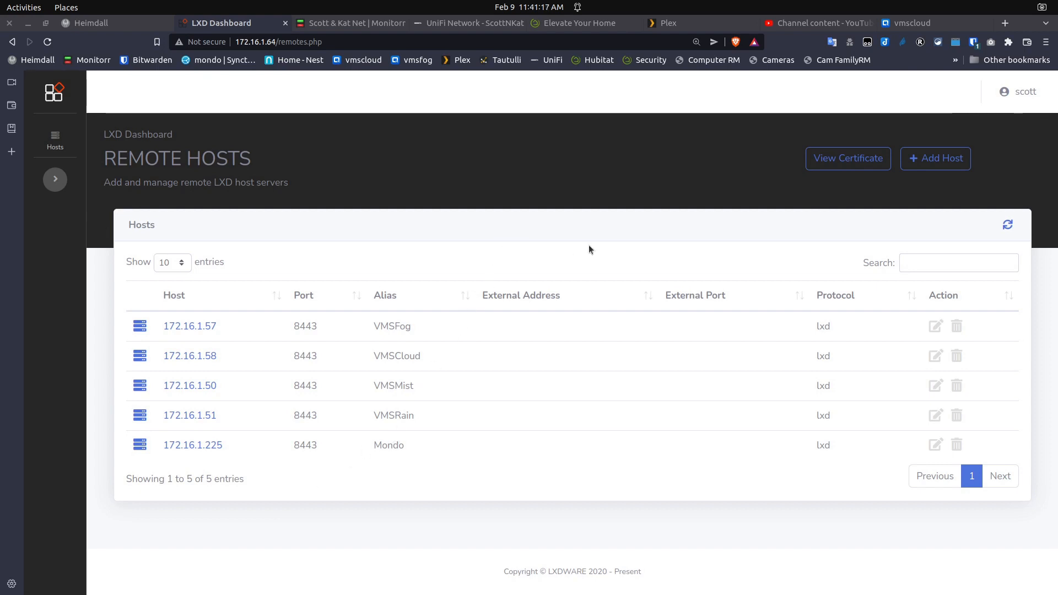
click(834, 157)
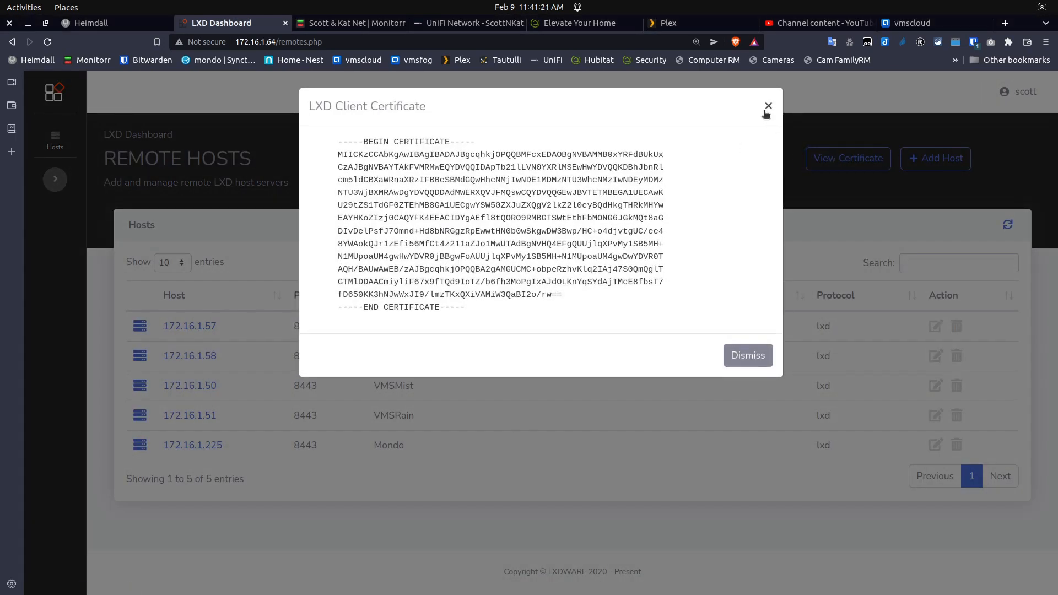
click(768, 108)
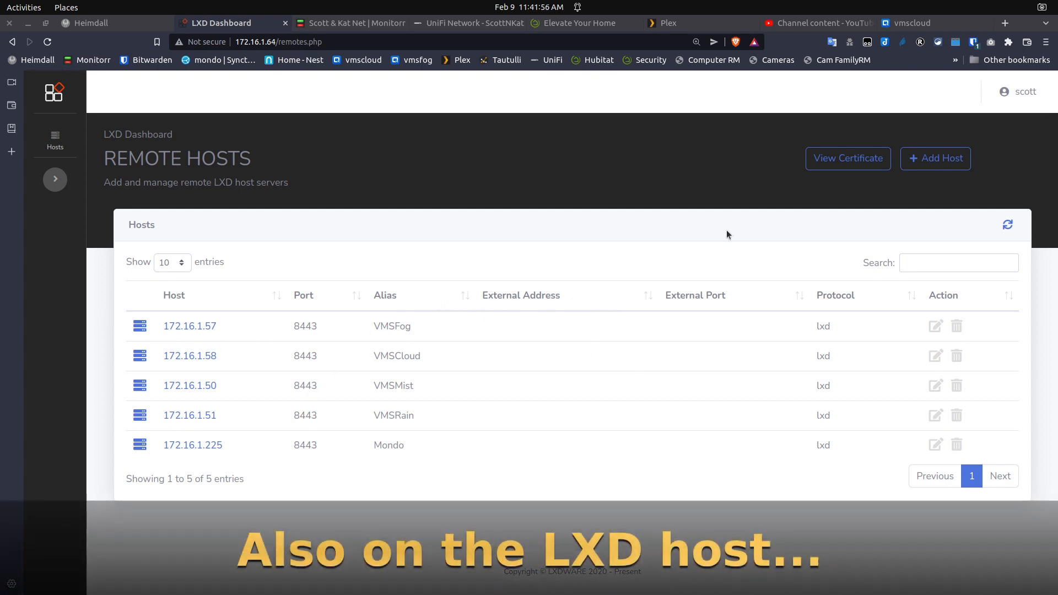
click(937, 159)
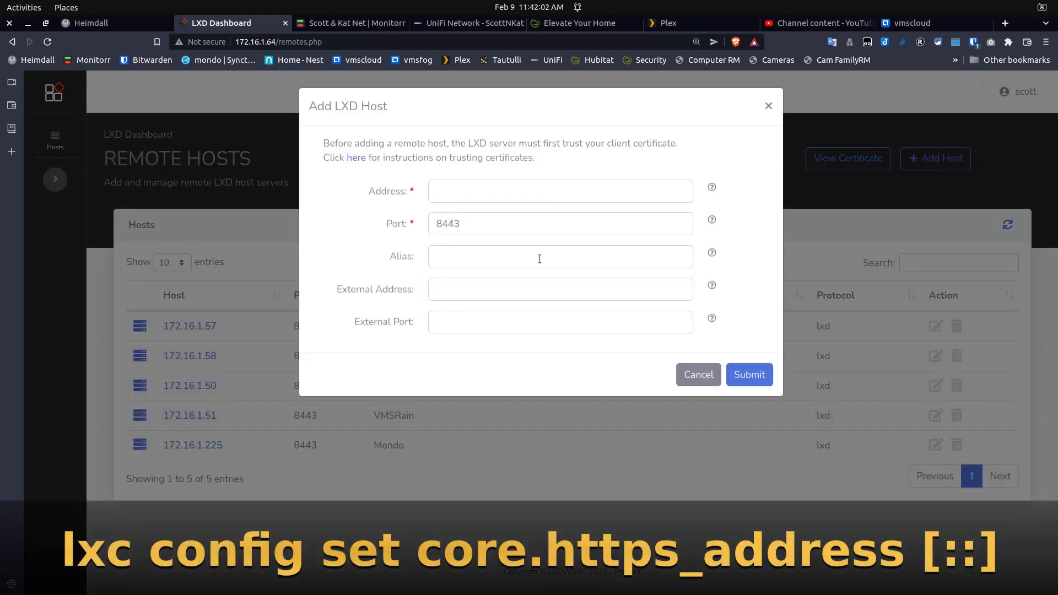
click(701, 375)
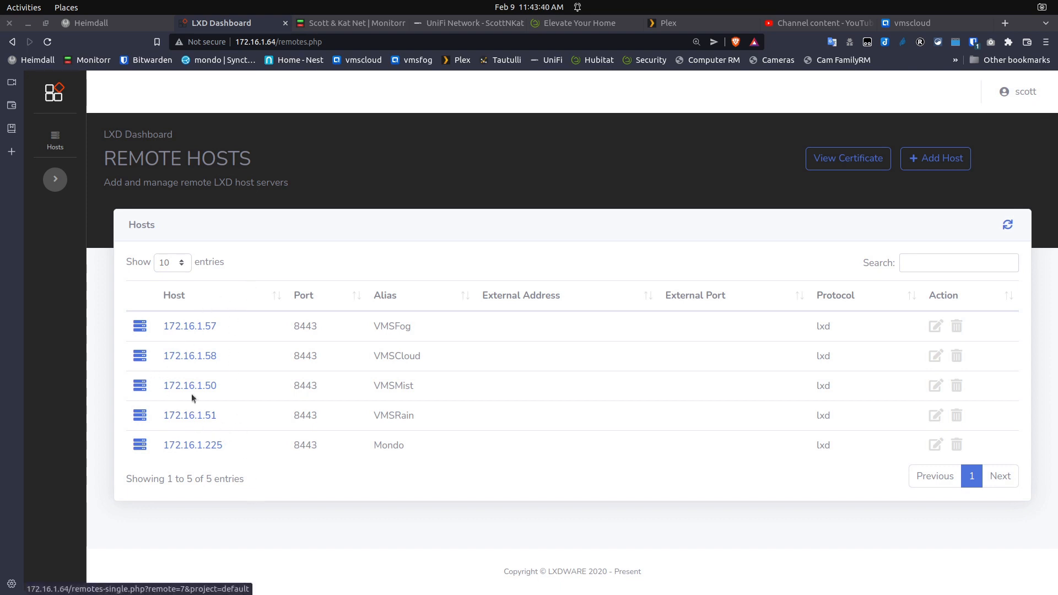
Open the 172.16.1.225 (Mondo) host and list its containers, showing the running CasaOS container
click(196, 445)
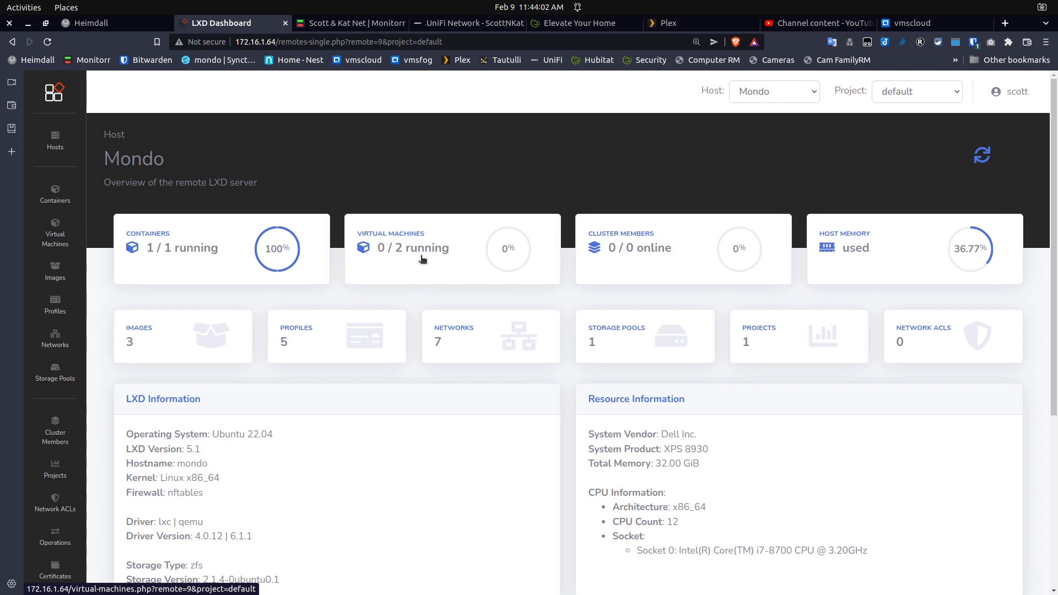
click(184, 251)
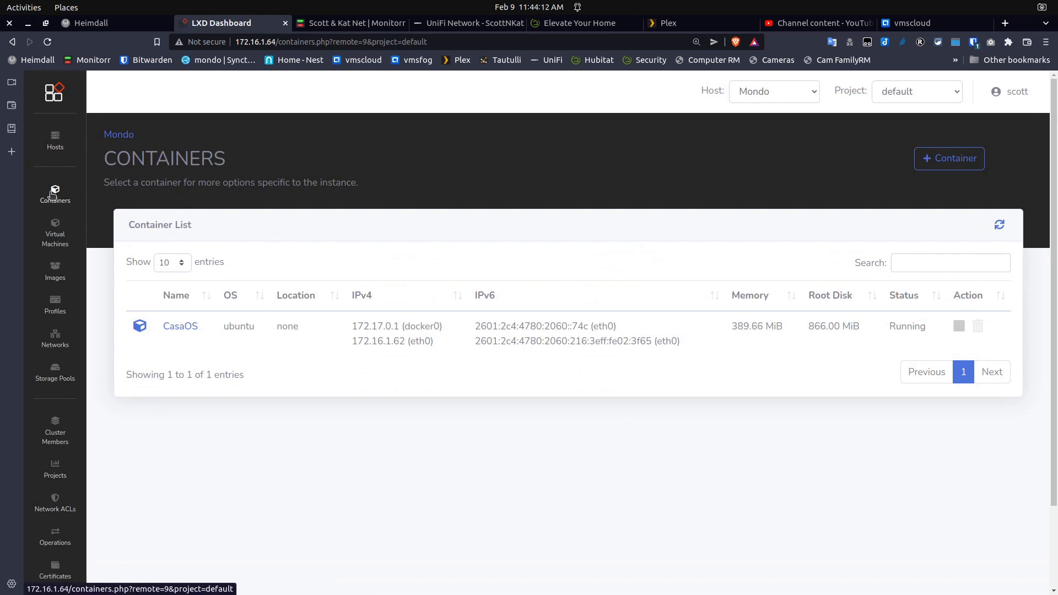
Review Mondo's containers list, then its virtual machines page
click(52, 195)
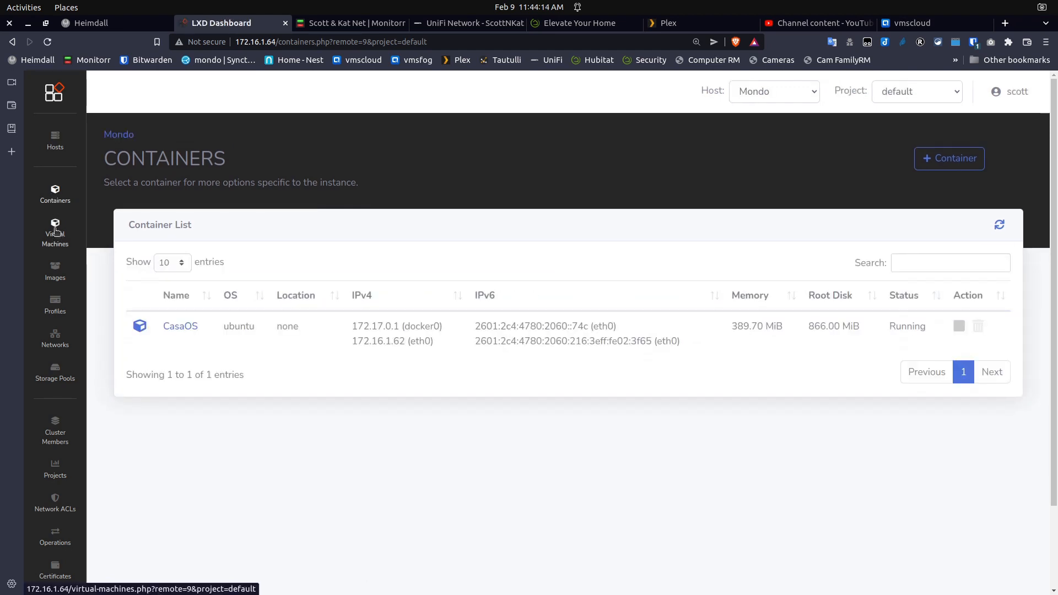
click(55, 236)
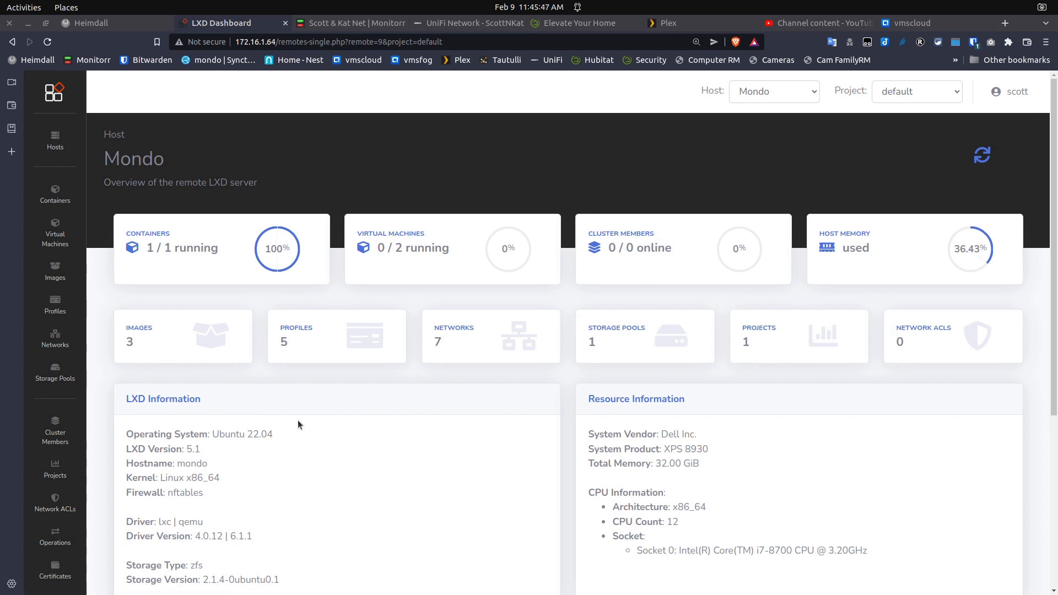
Scroll Mondo's overview to inspect the qemu driver line and storage details
scroll(298, 425, down, 2)
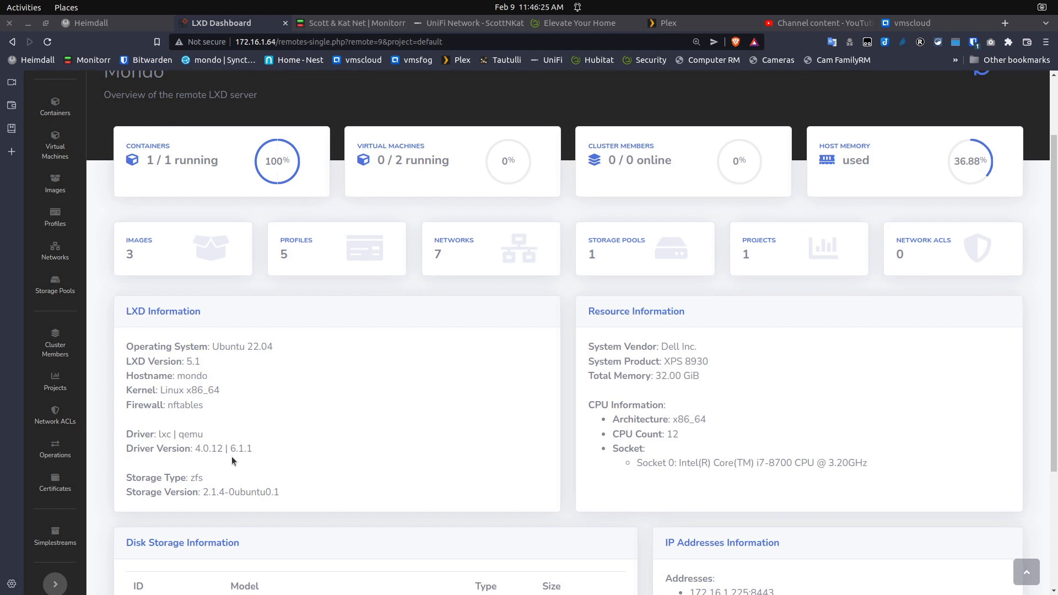
double_click(182, 435)
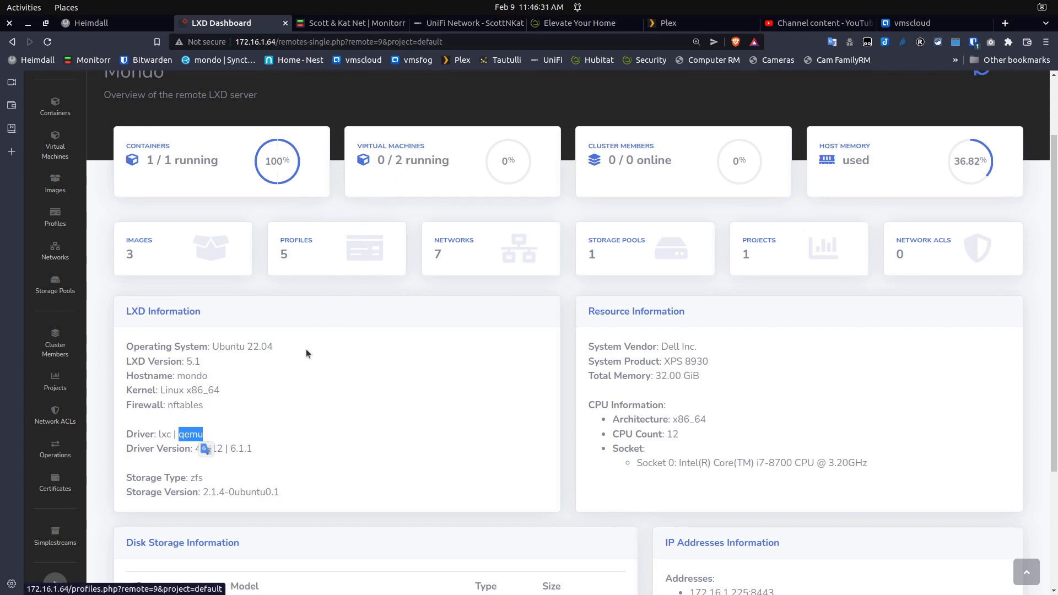
click(286, 444)
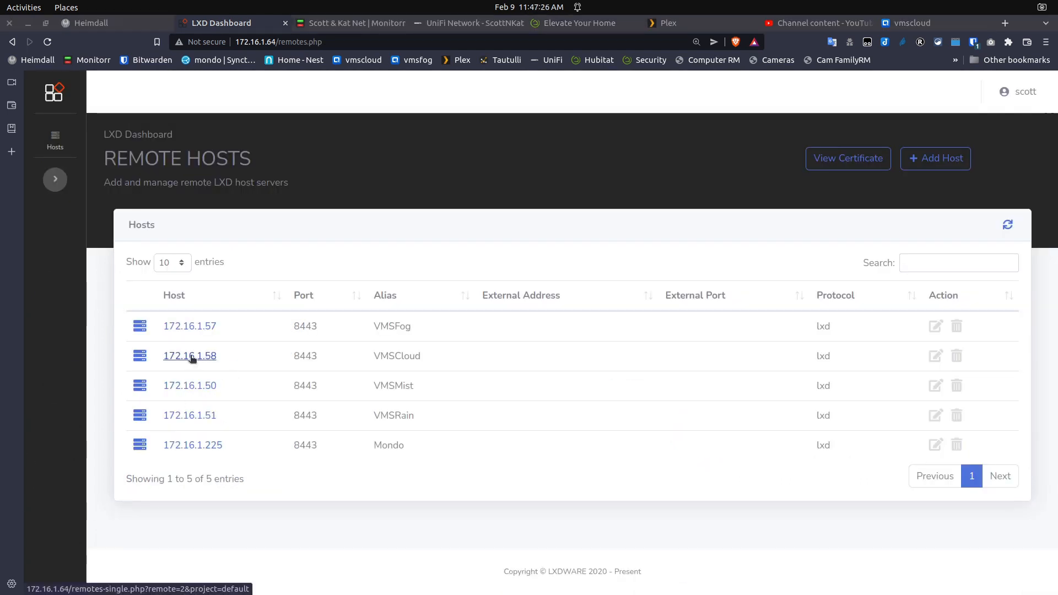
click(190, 357)
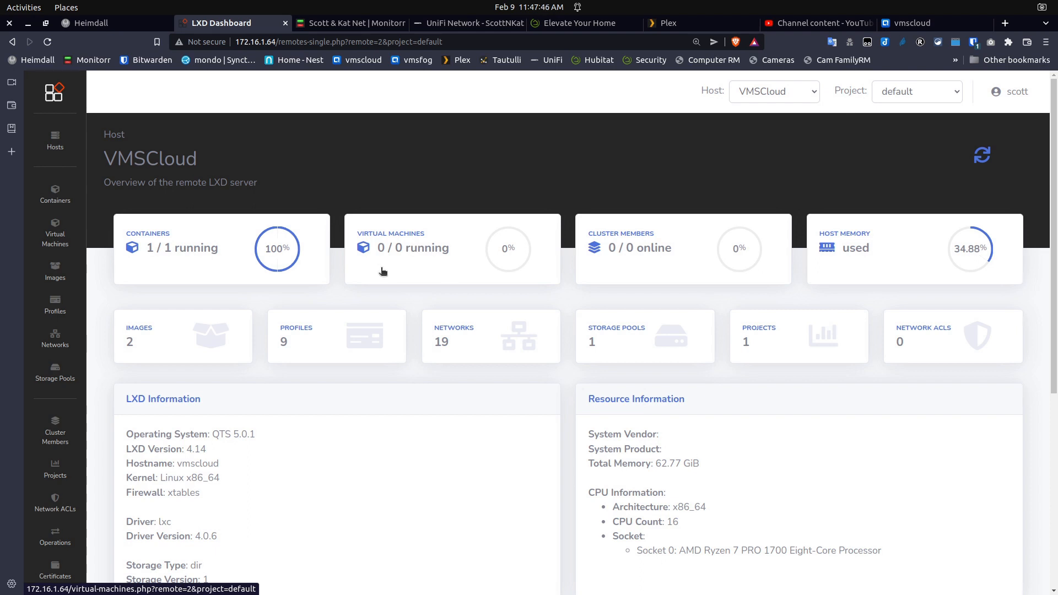
scroll(299, 442, down, 1)
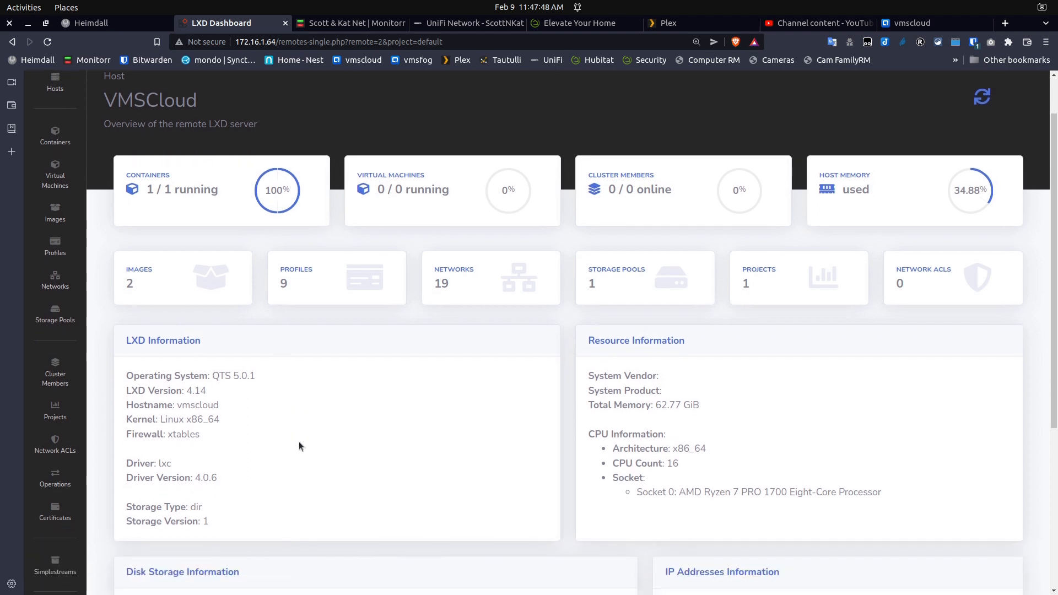
scroll(299, 442, down, 1)
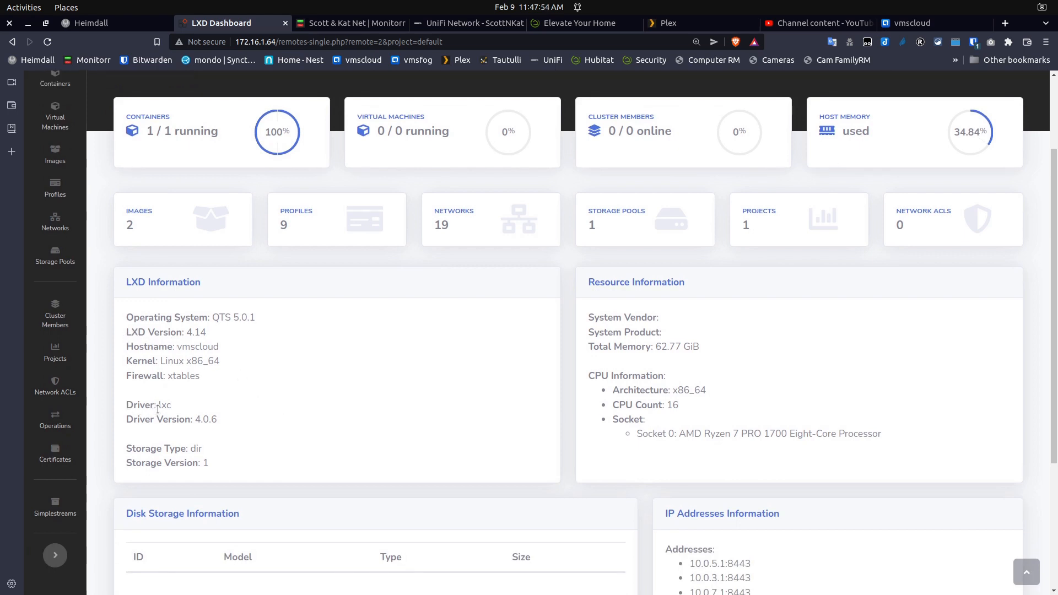
drag(157, 408, 176, 408)
drag(197, 421, 216, 420)
click(195, 393)
drag(191, 449, 203, 452)
click(237, 455)
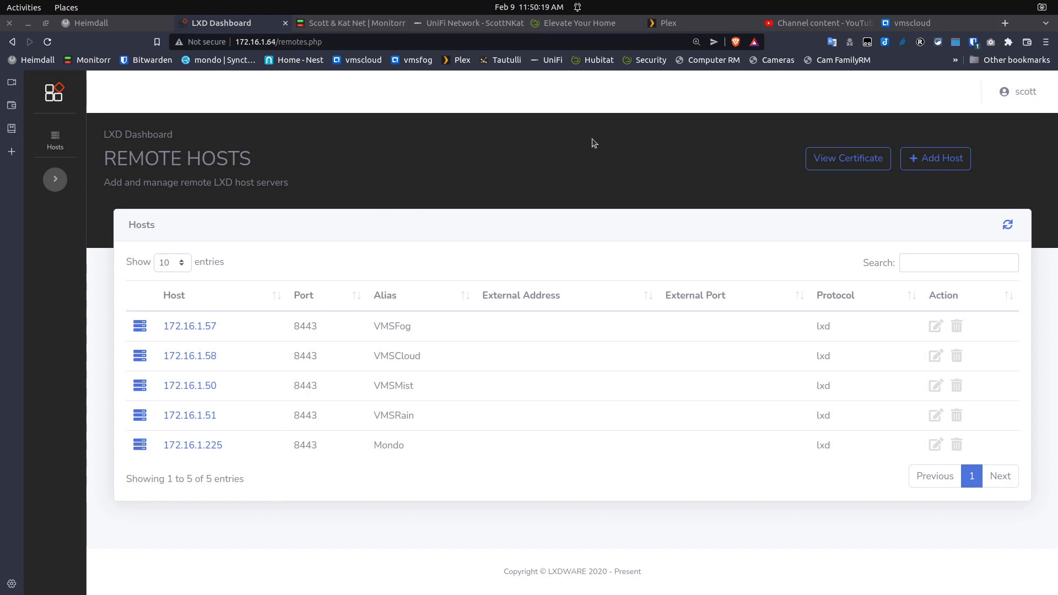
Switch to the vmscloud Container Station Overview showing five running containers and resource usage
click(908, 25)
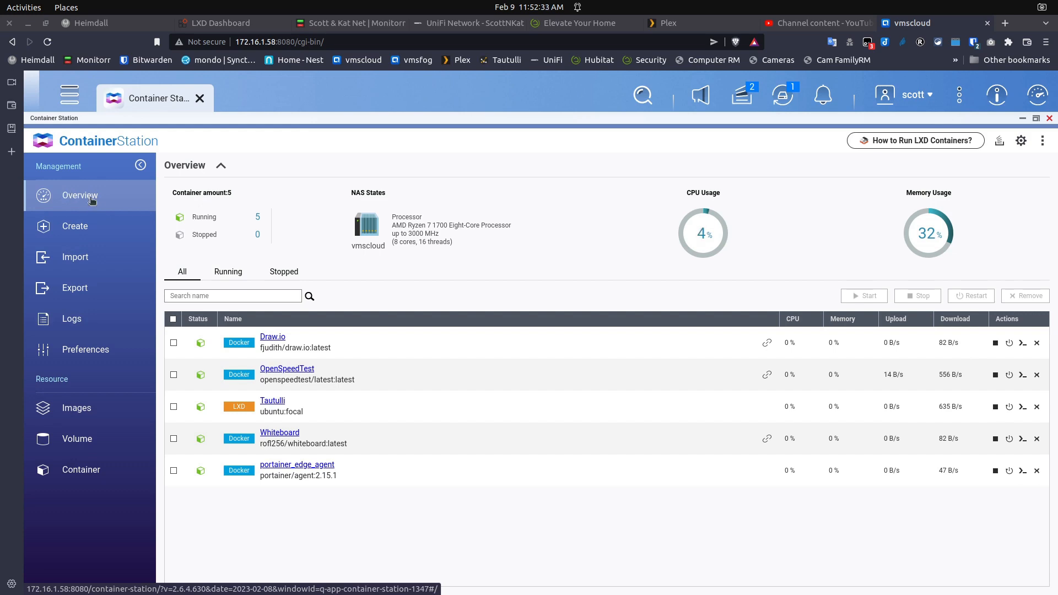
On the Create page, search the apps and images catalogue for 'ubuntu'
click(87, 230)
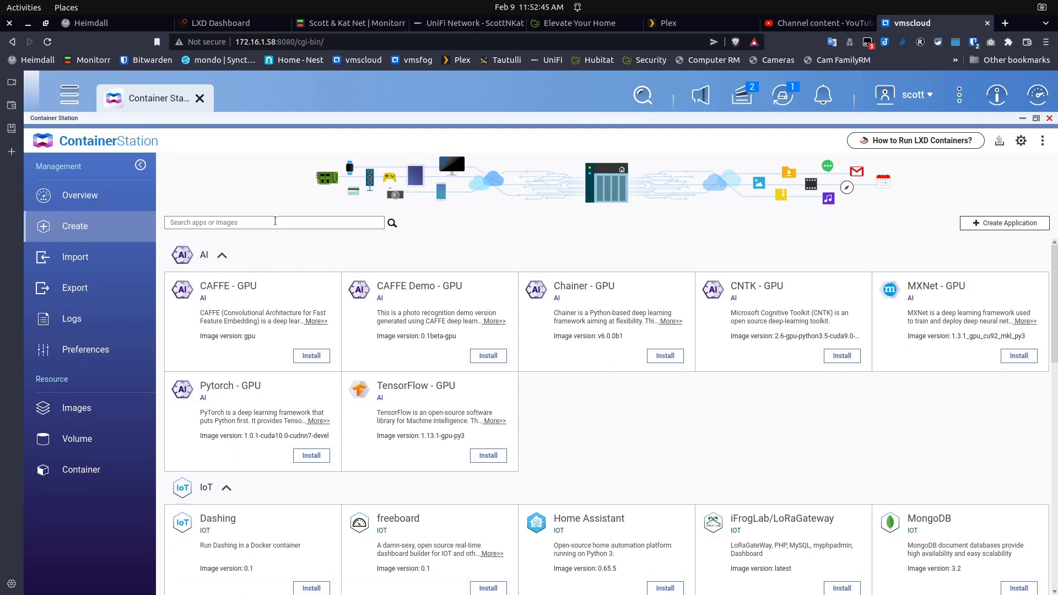
click(275, 221)
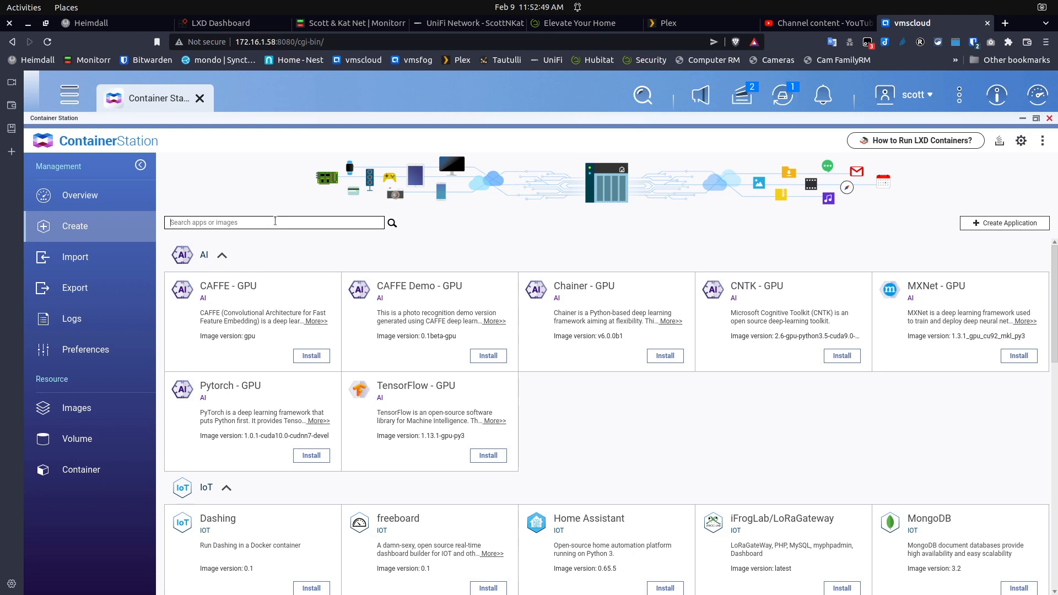
text(ubuntu)
key(Return)
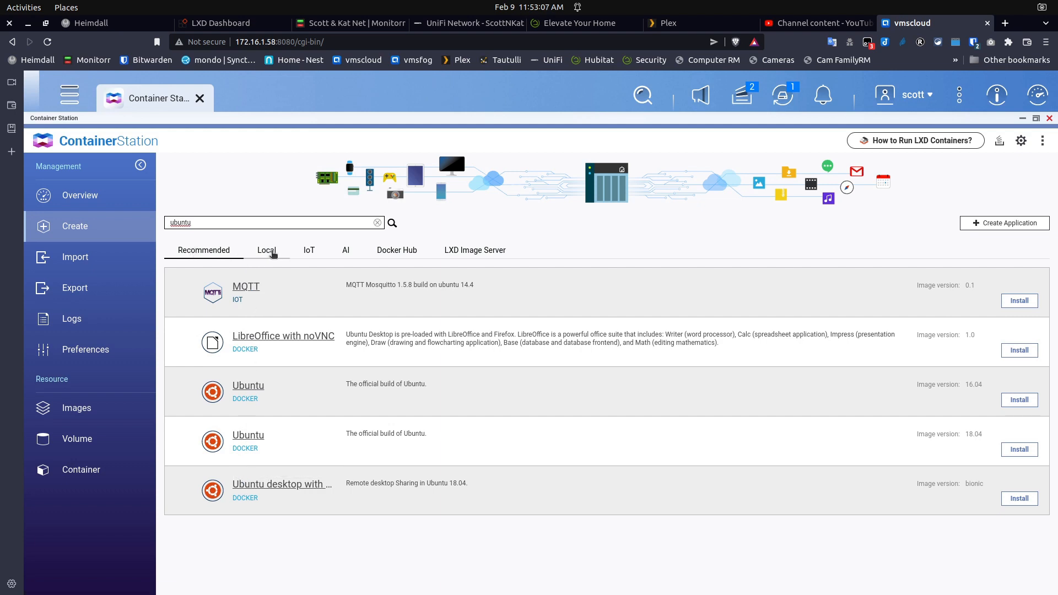
Switch the ubuntu results to the LXD Image Server, listing bionic, kinetic, xenial, focal and jammy
click(271, 252)
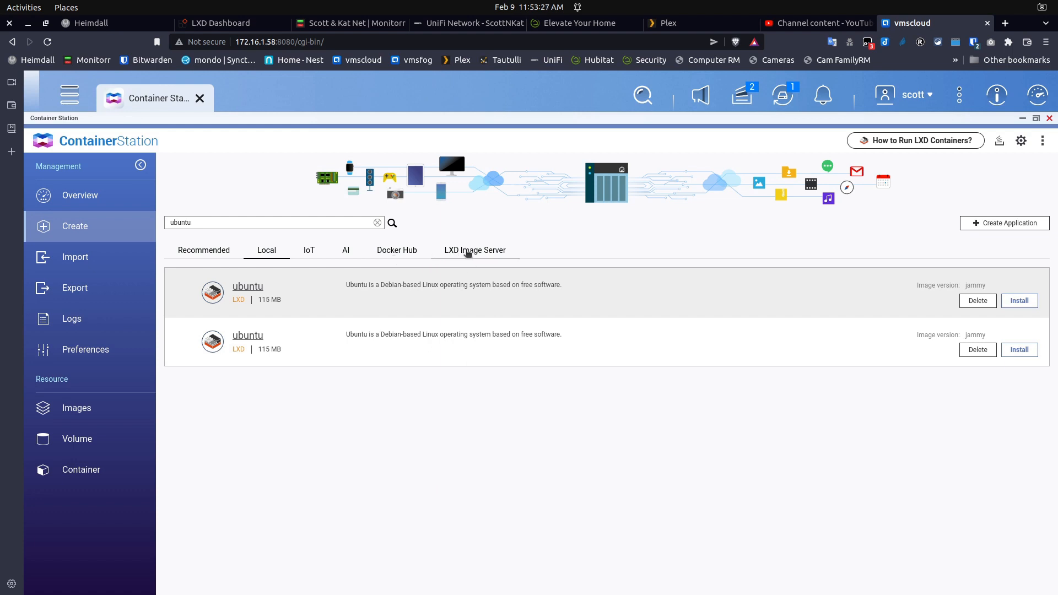
click(406, 248)
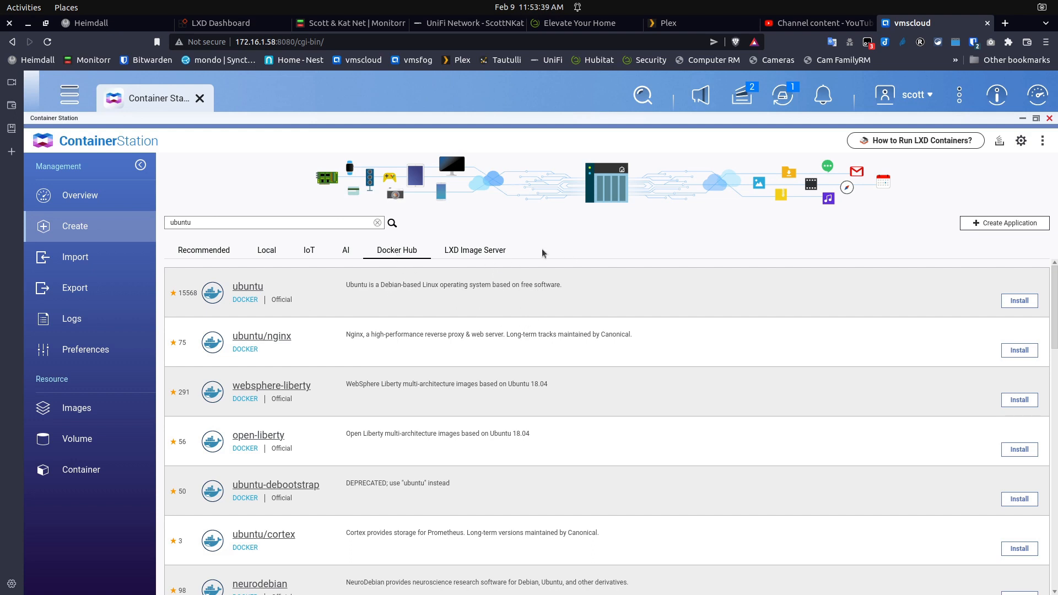
click(486, 253)
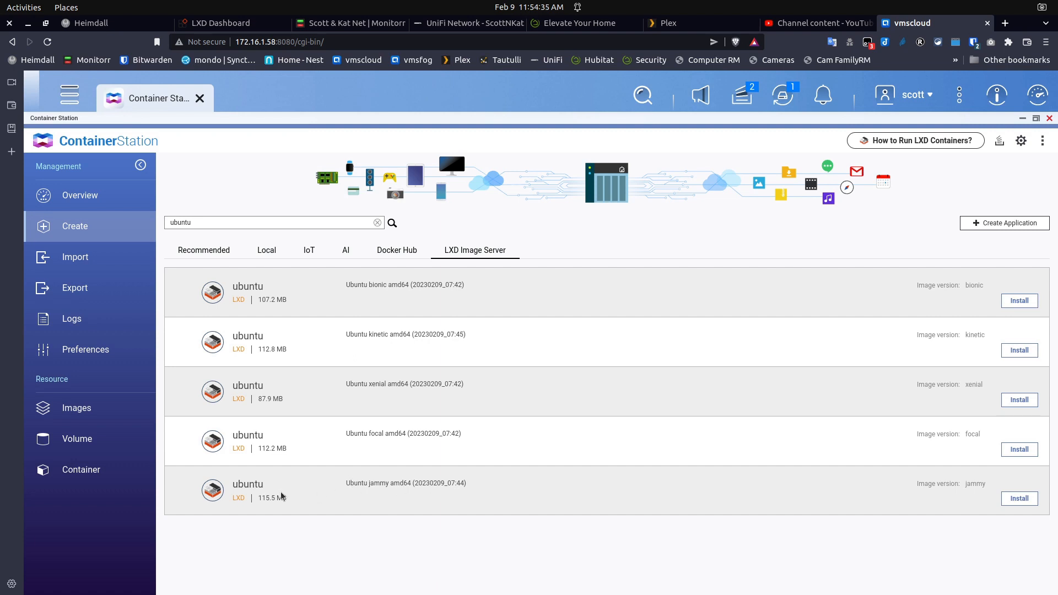
Install the Ubuntu jammy image as container 'test' with CPU limit 2 and 2048 MB memory
click(1019, 500)
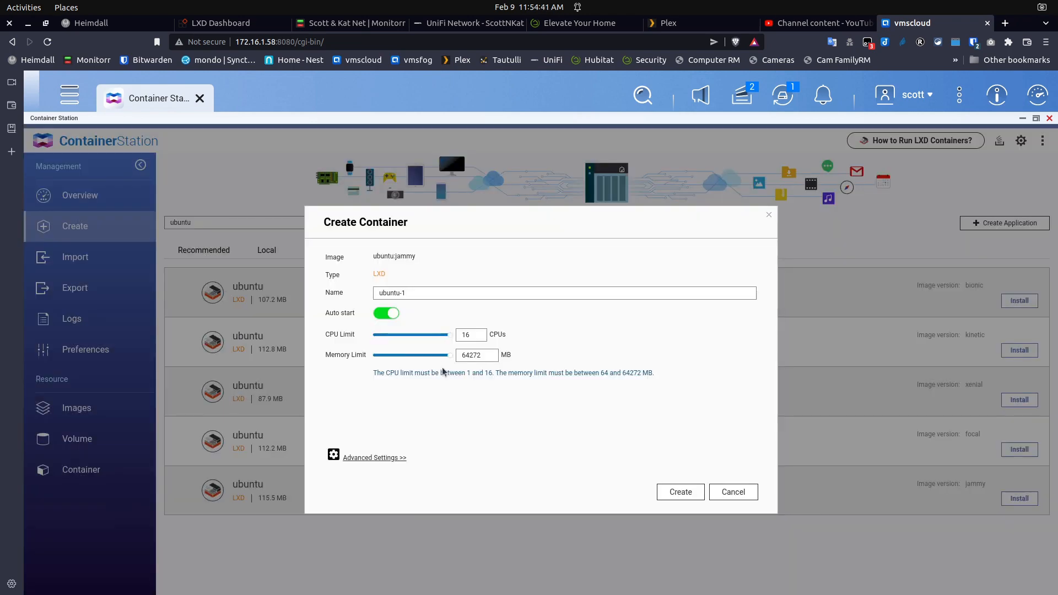
drag(412, 294, 373, 287)
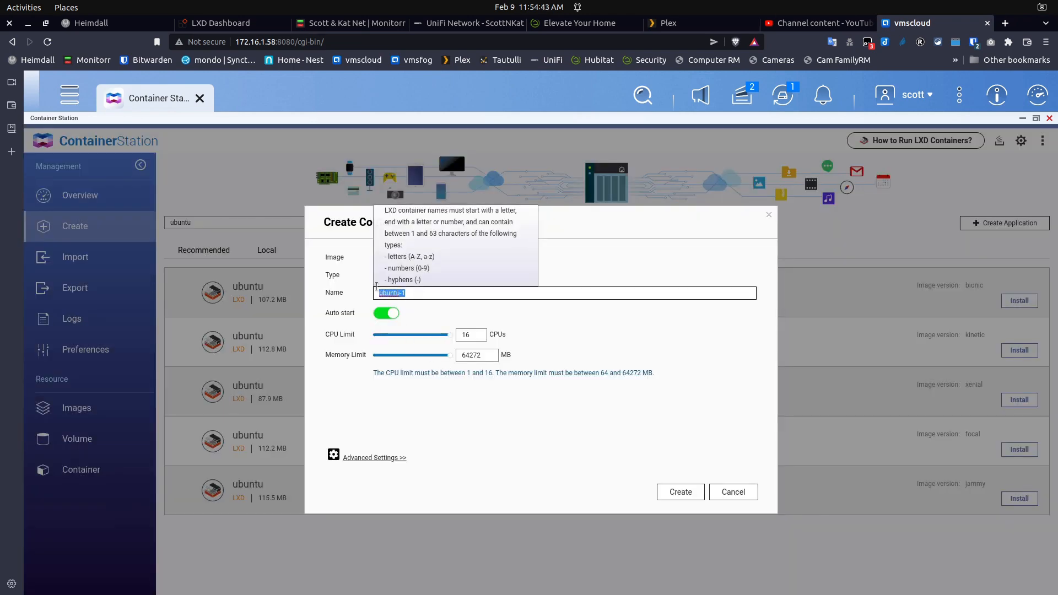
text(t)
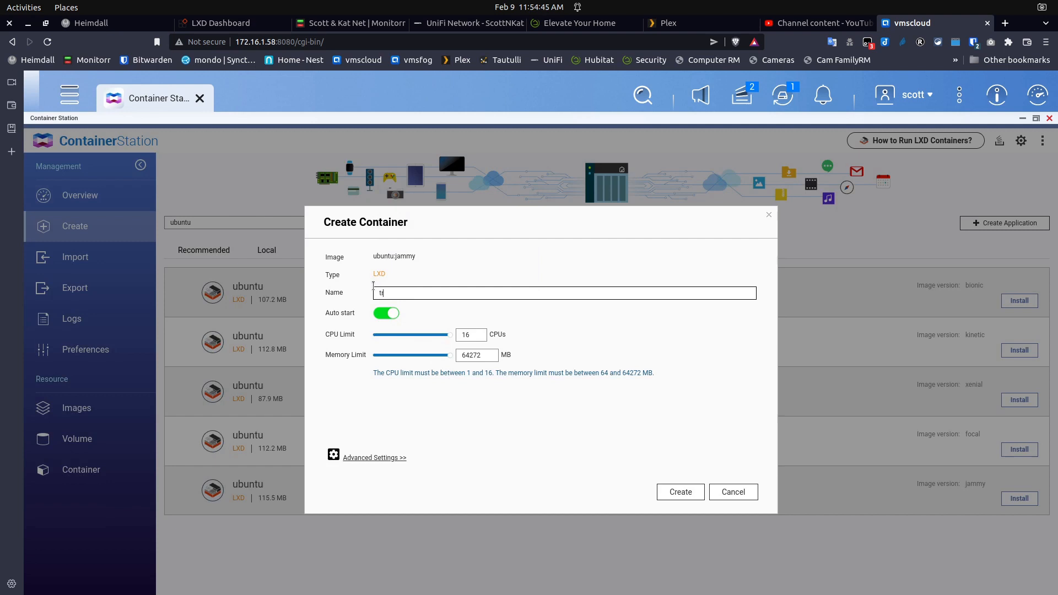
text(resest)
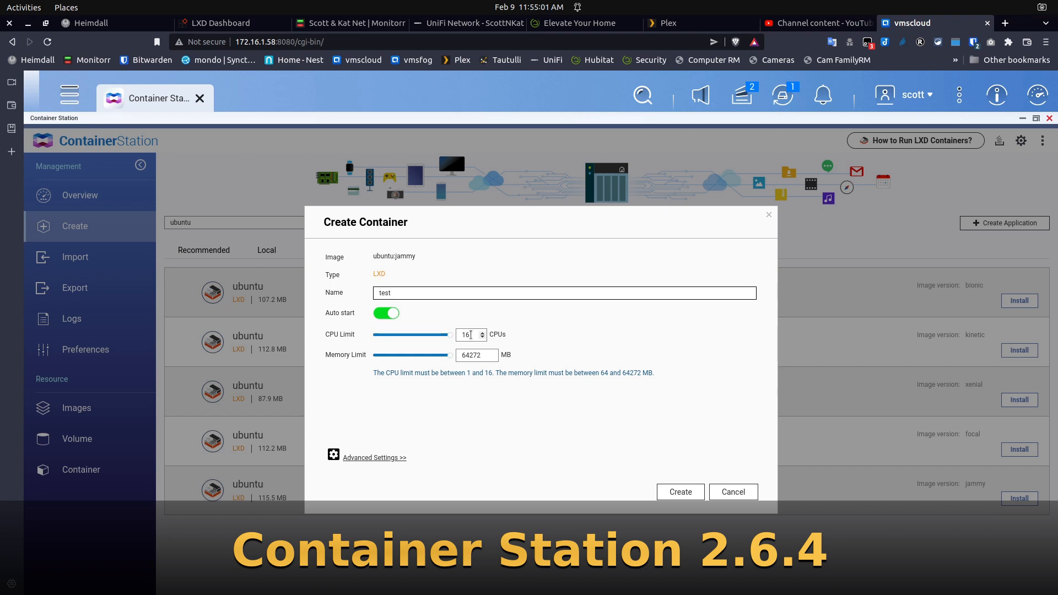
drag(471, 334, 458, 334)
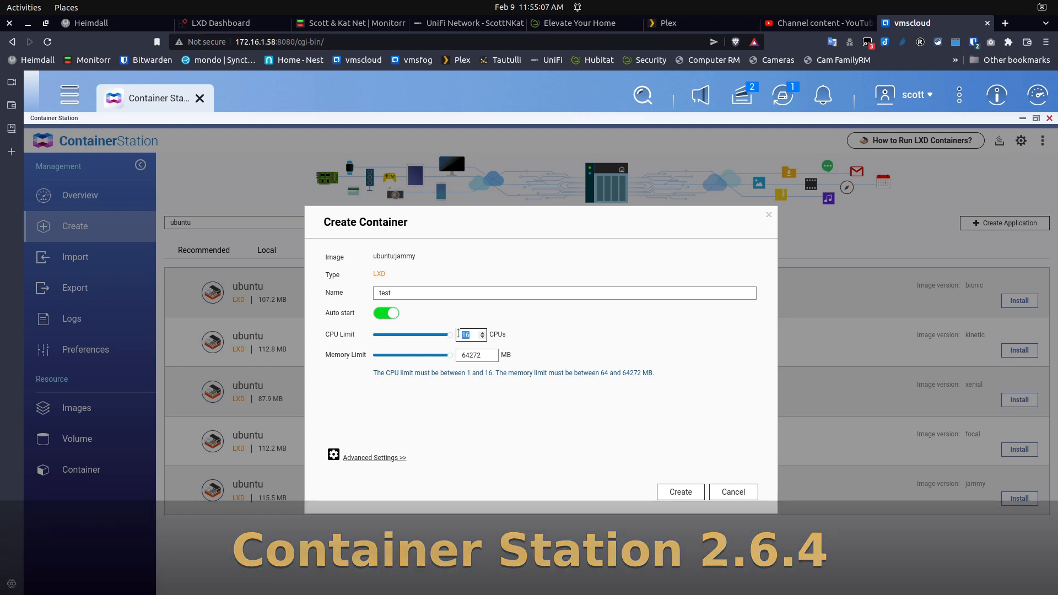
text(2)
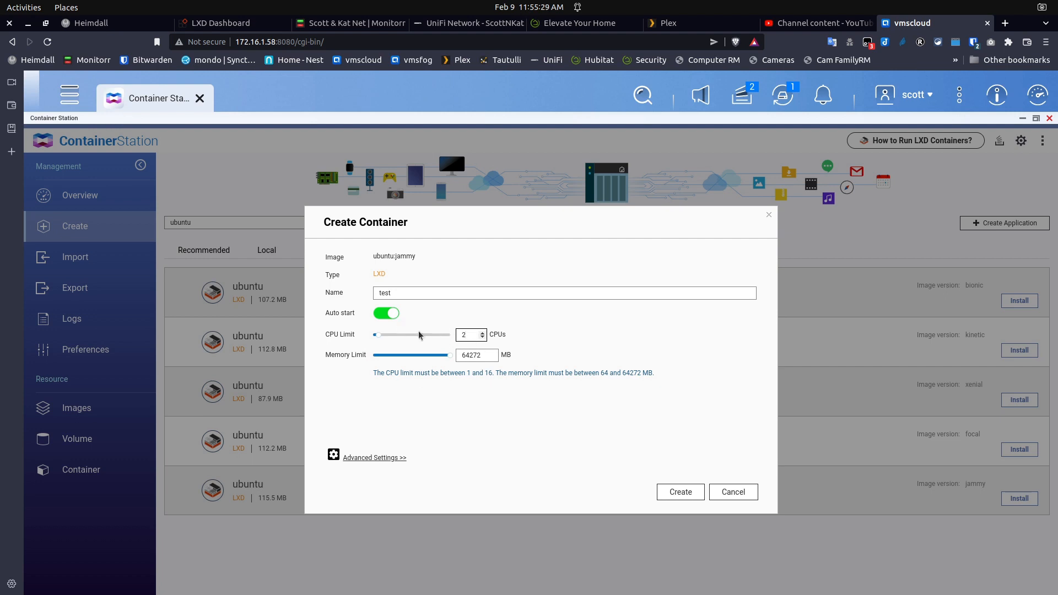
click(486, 356)
double_click(487, 356)
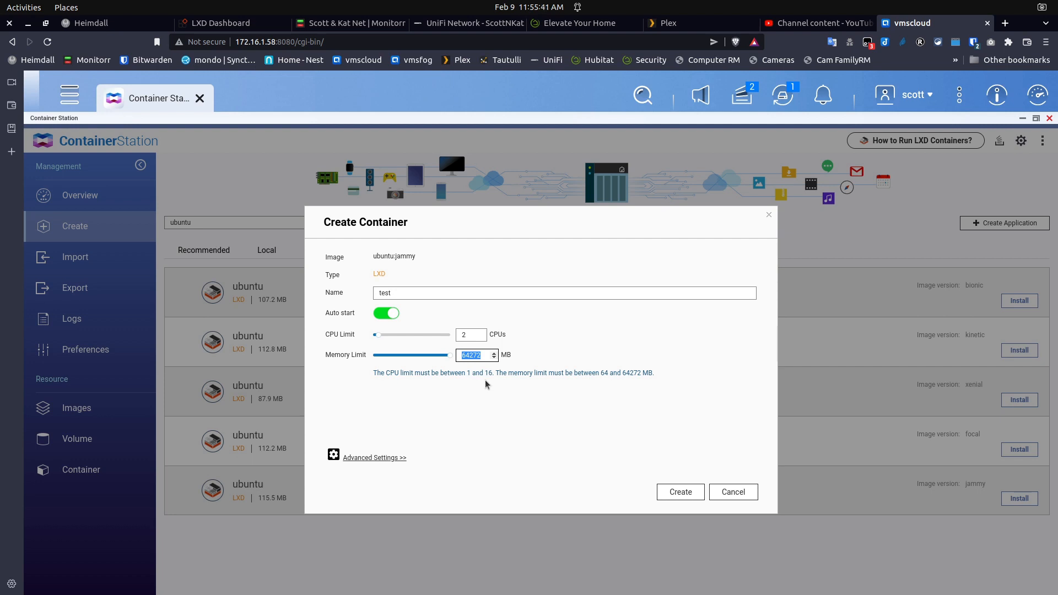
text(2048)
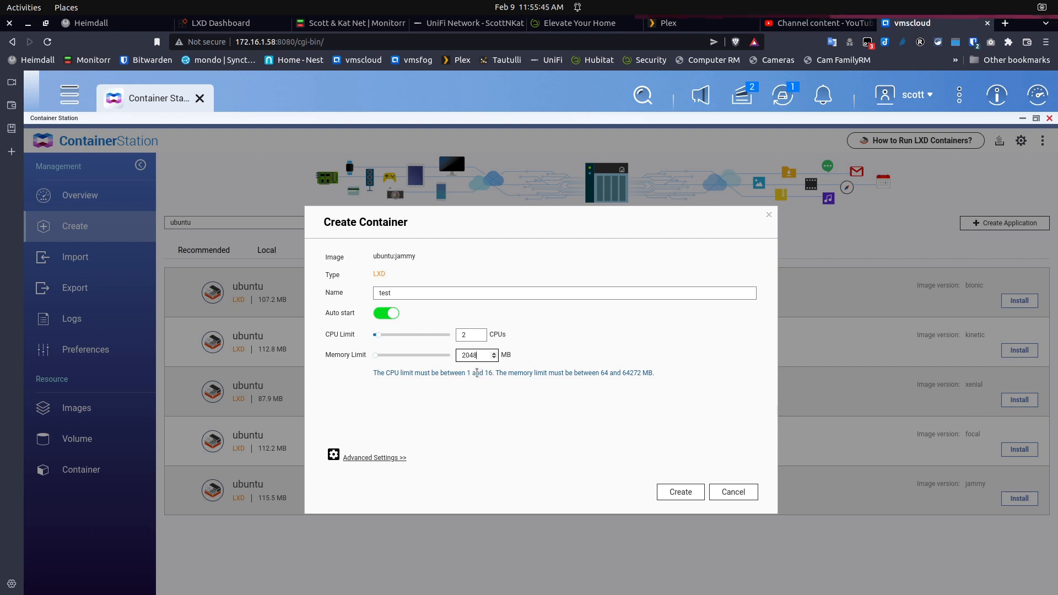
Show Advanced Settings and regenerate the MAC address until it reads 02:42:6C:4B:23:03
click(380, 460)
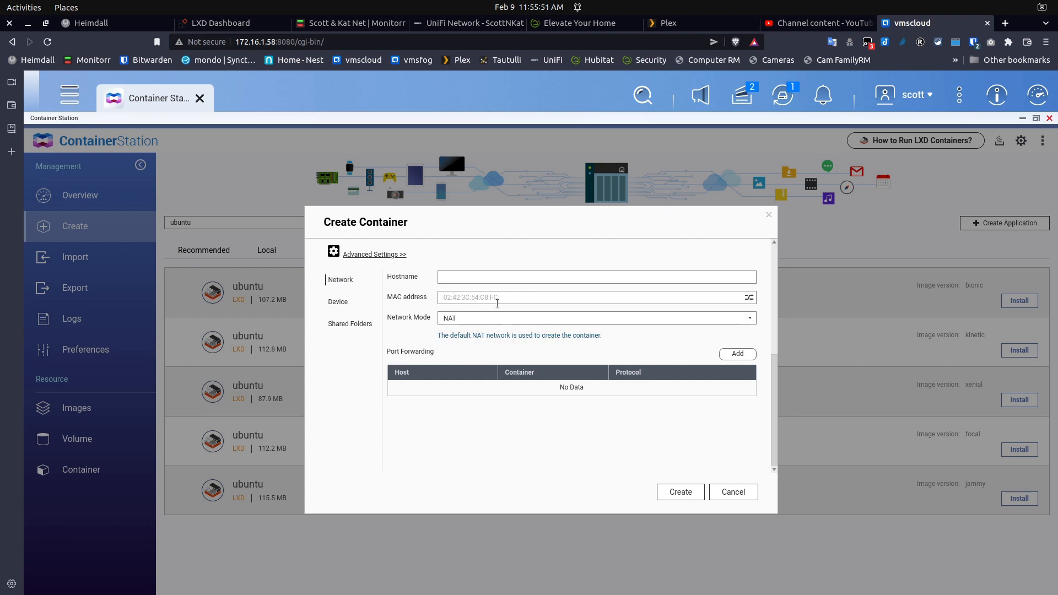
click(750, 298)
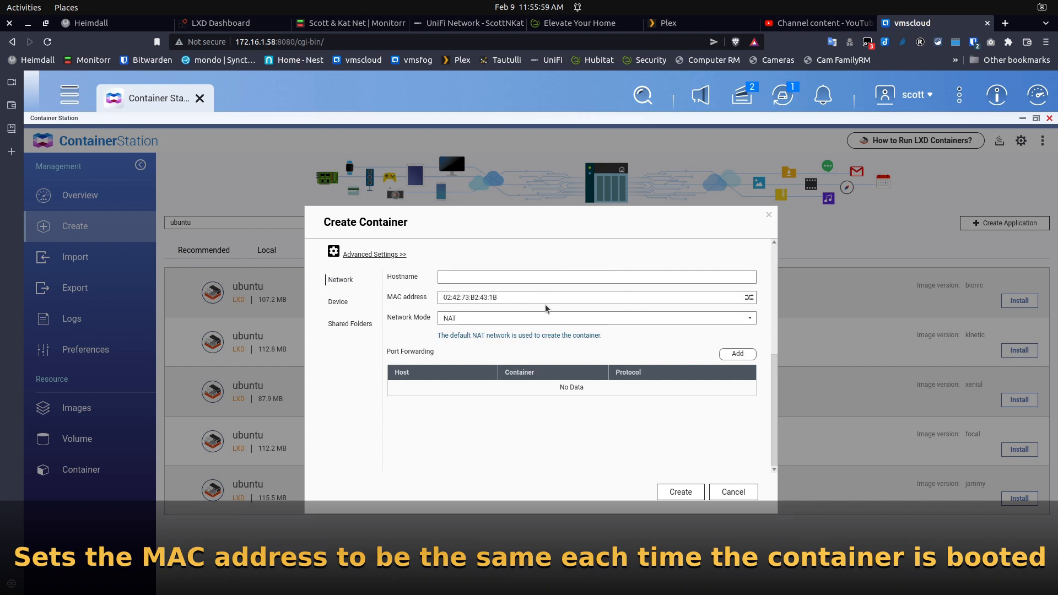
click(750, 299)
click(751, 299)
mouse_move(533, 303)
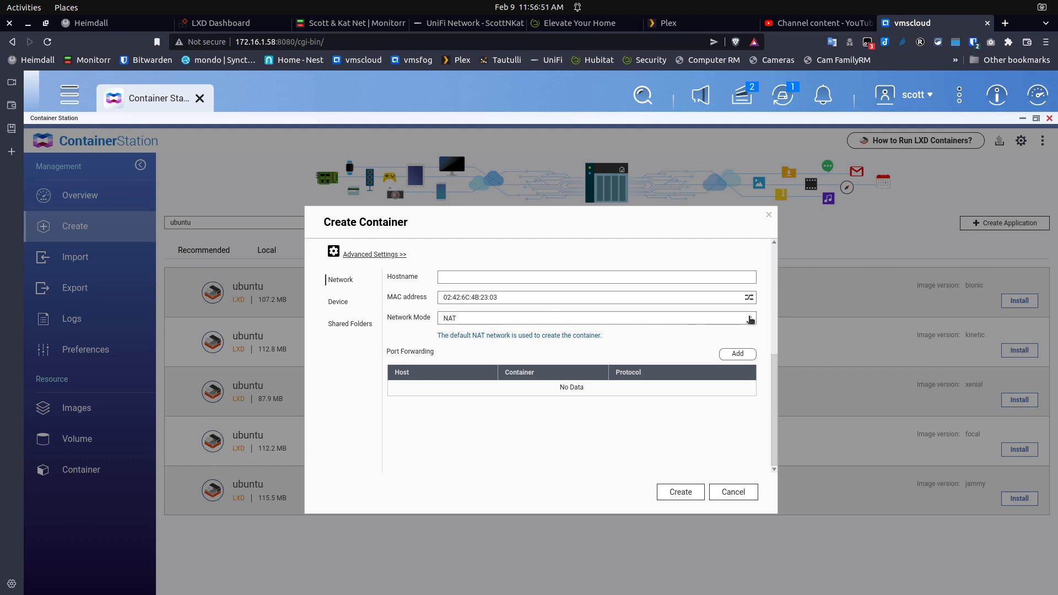
Set Network Mode to Bridge with Adapter 1+2 as the interface
click(749, 319)
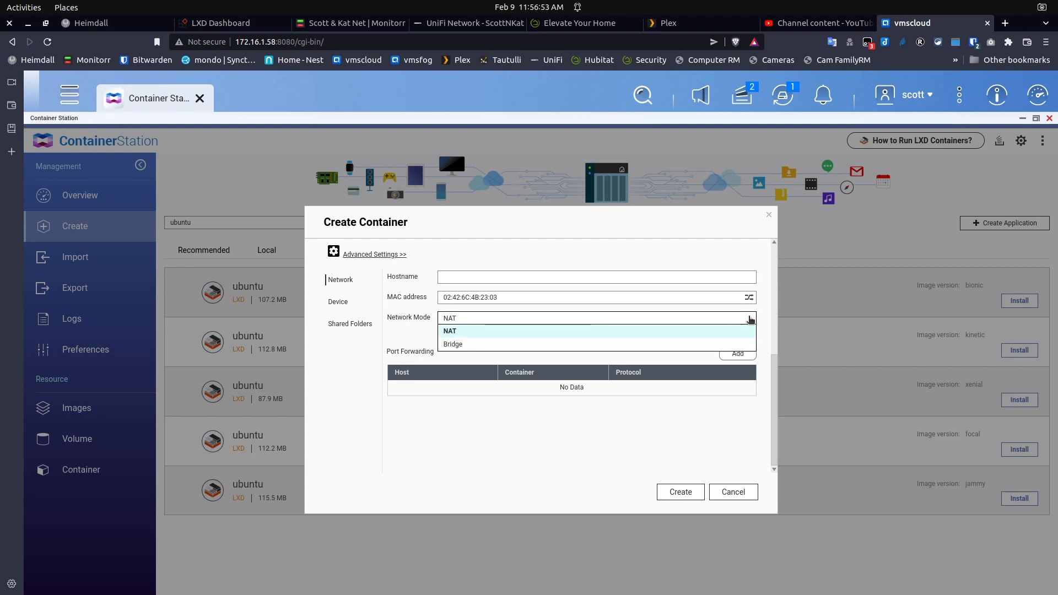
click(553, 344)
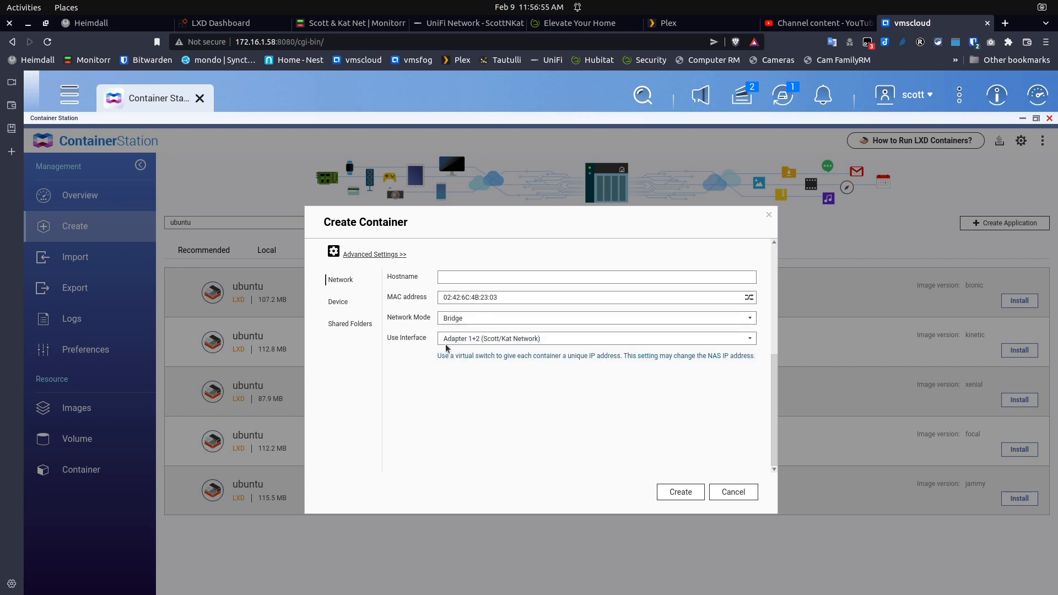
click(751, 340)
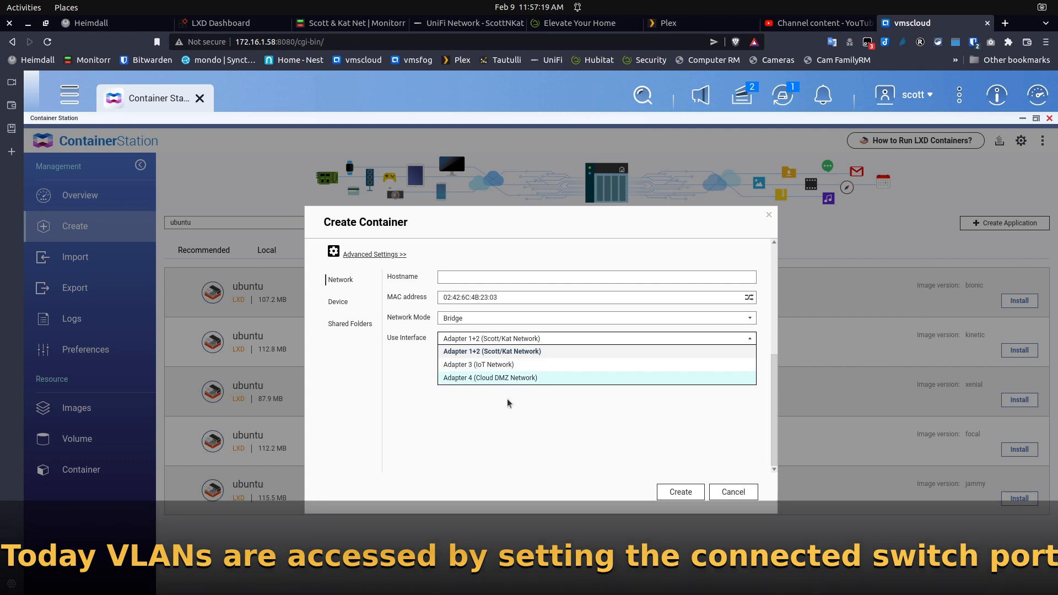
click(507, 398)
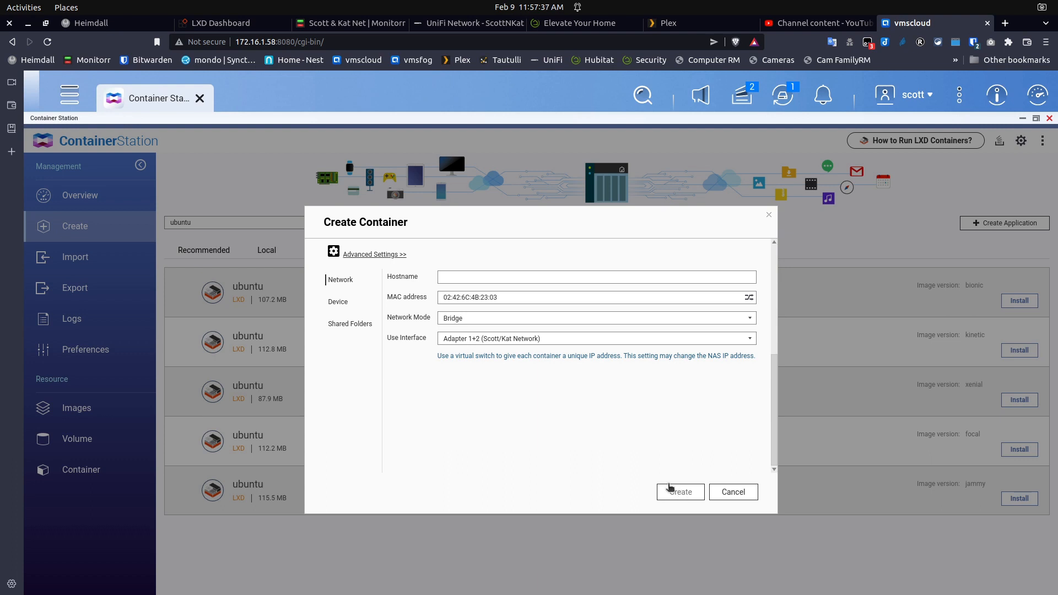
Create the test container, accept its Summary, and approve privileged mode
click(681, 493)
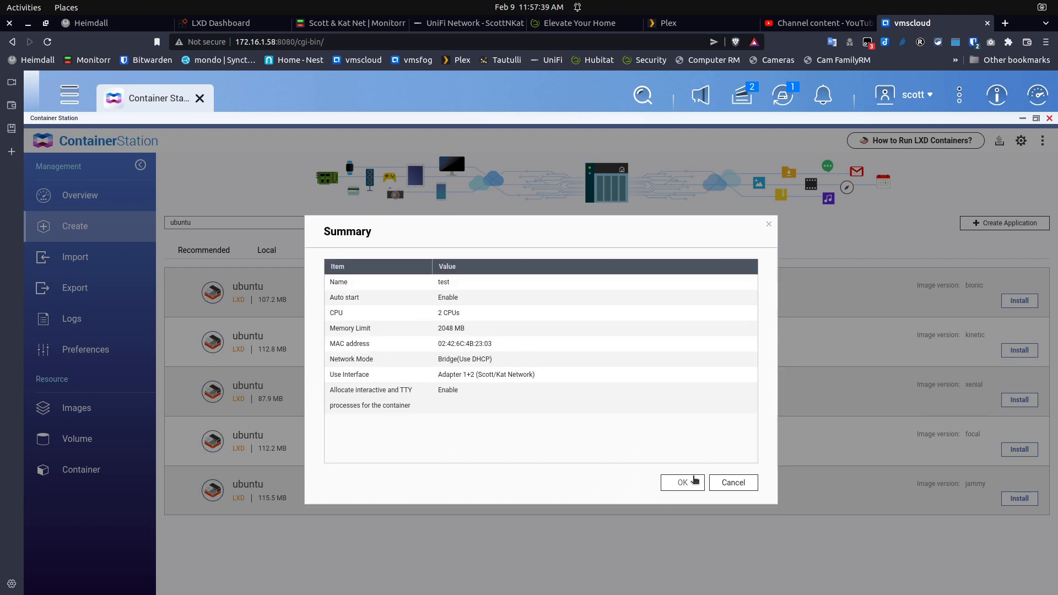
click(682, 483)
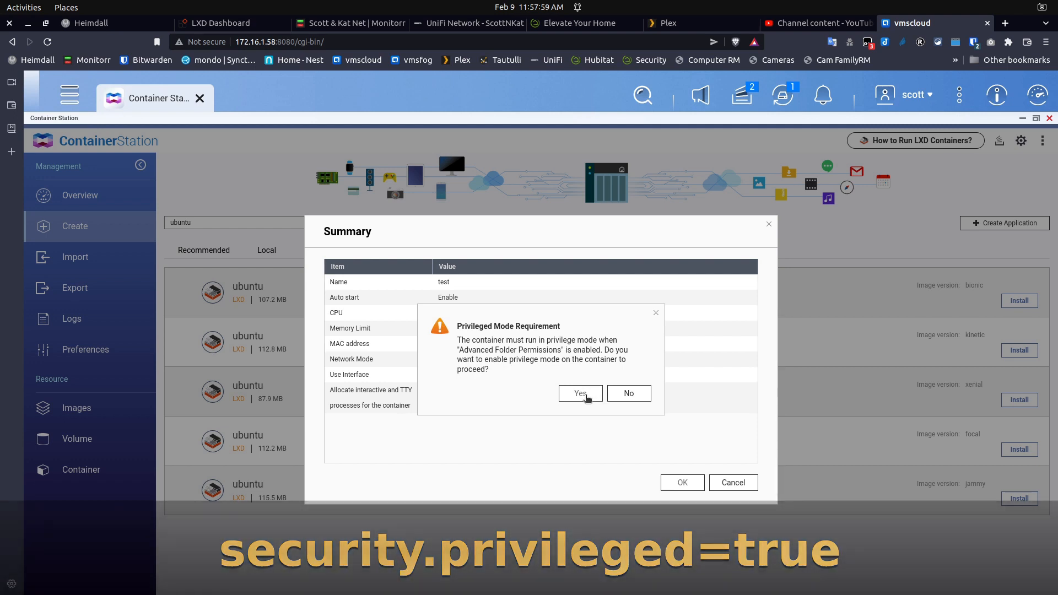
click(587, 395)
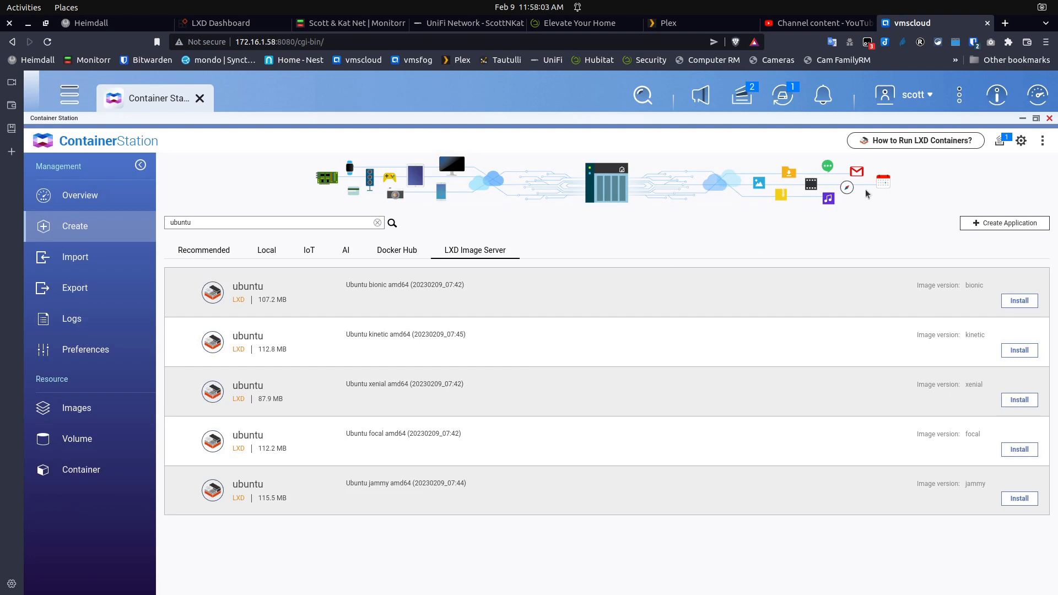
Go to the Overview and check the test container's creation progress in background tasks
click(91, 199)
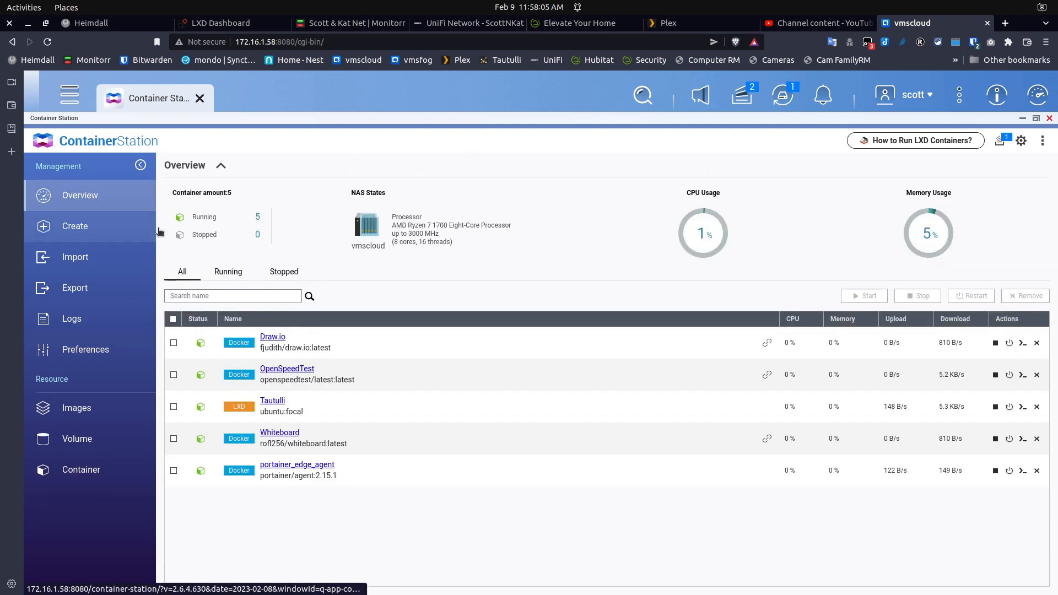
click(1001, 143)
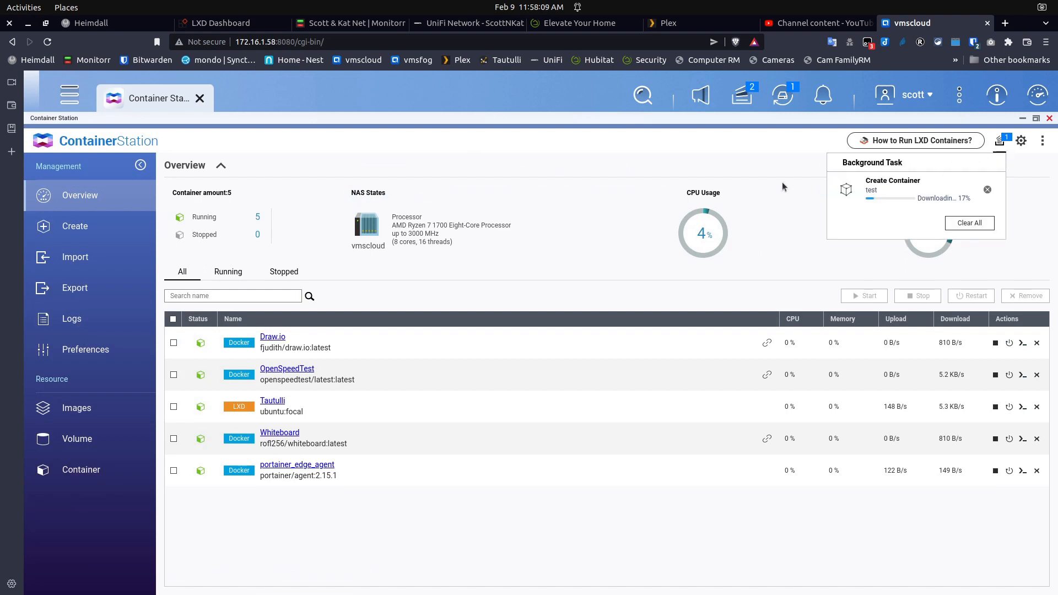
click(1026, 204)
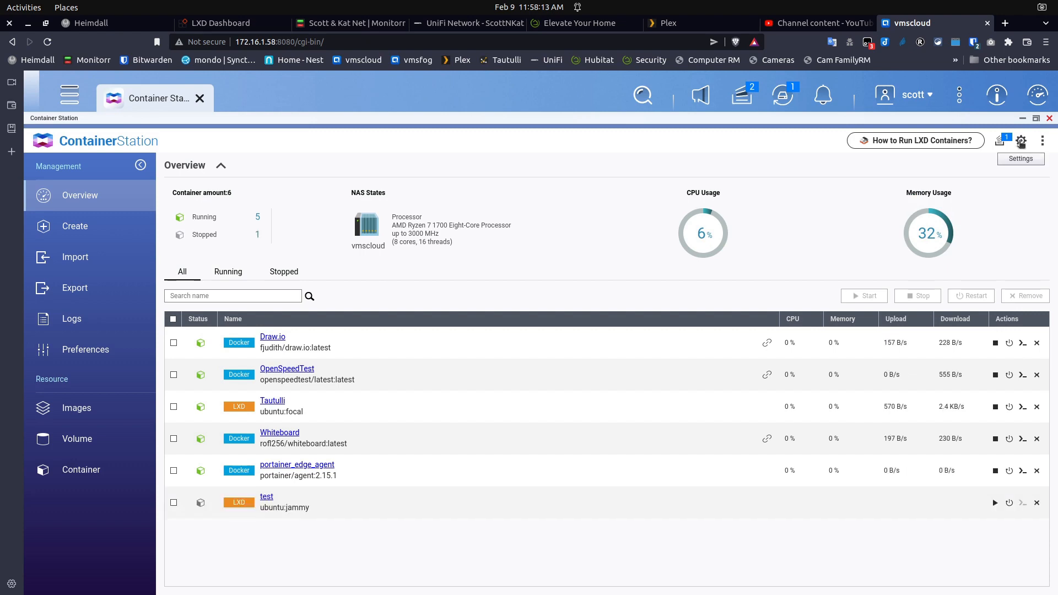
Look at the notification settings and the app's About version information, then close them
click(1021, 142)
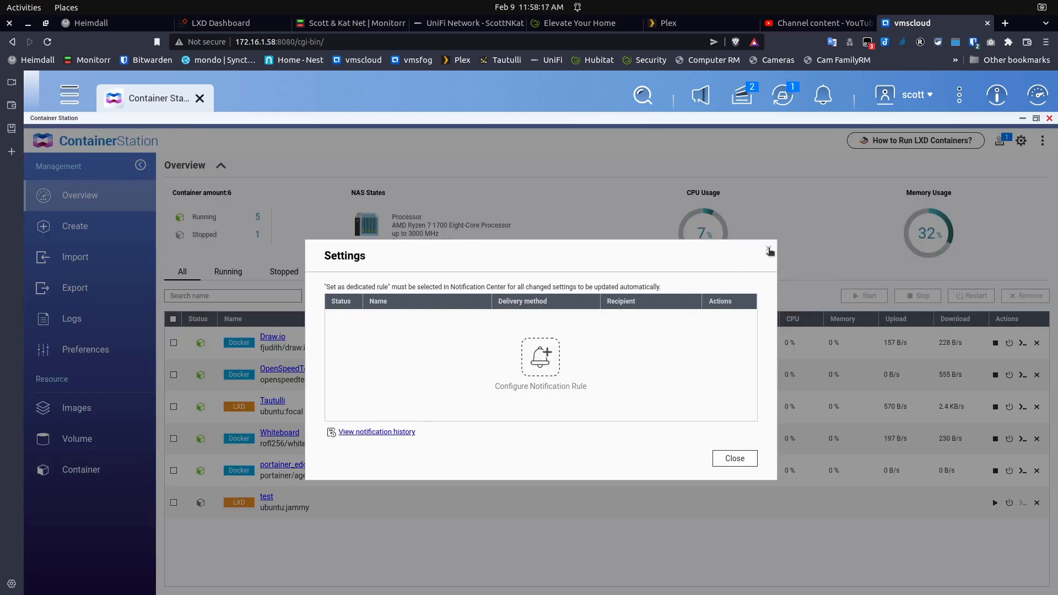
click(769, 251)
click(1044, 143)
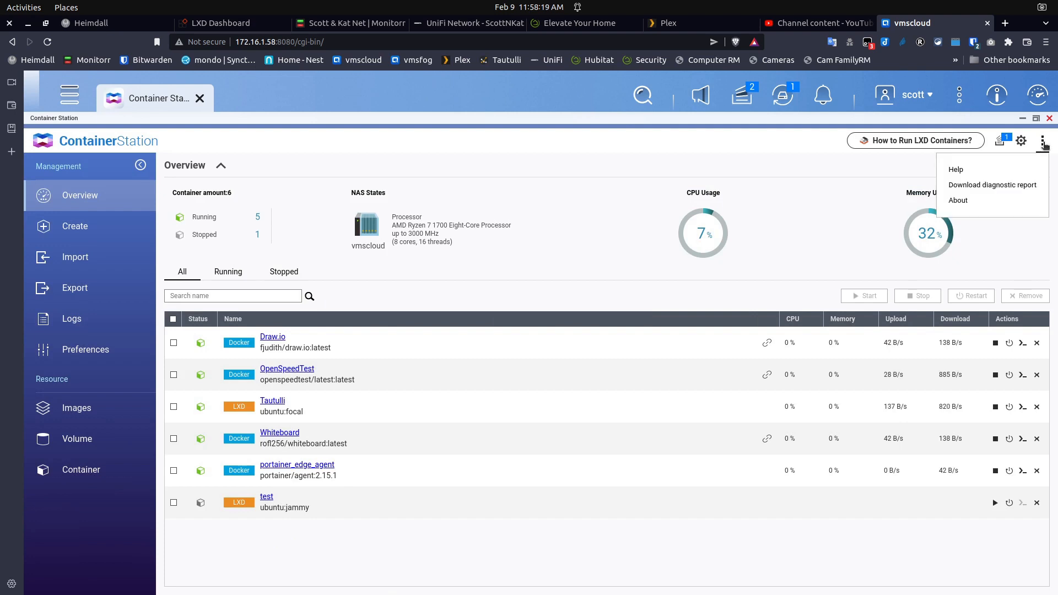
click(960, 202)
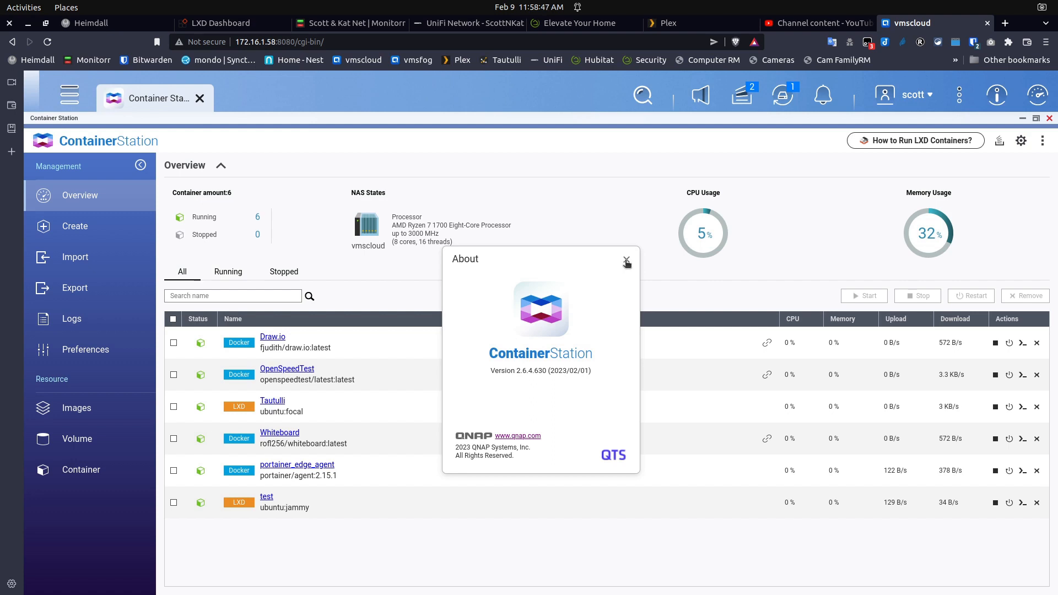
click(626, 260)
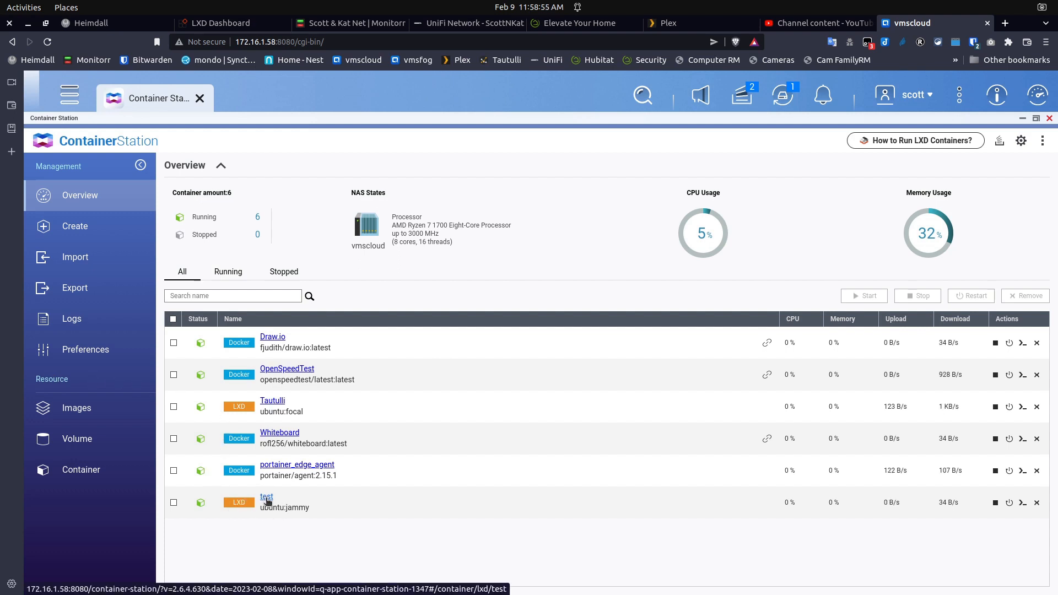
Open the test container's console, try logging in as ubuntu, then bring up the Execute prompt
click(267, 498)
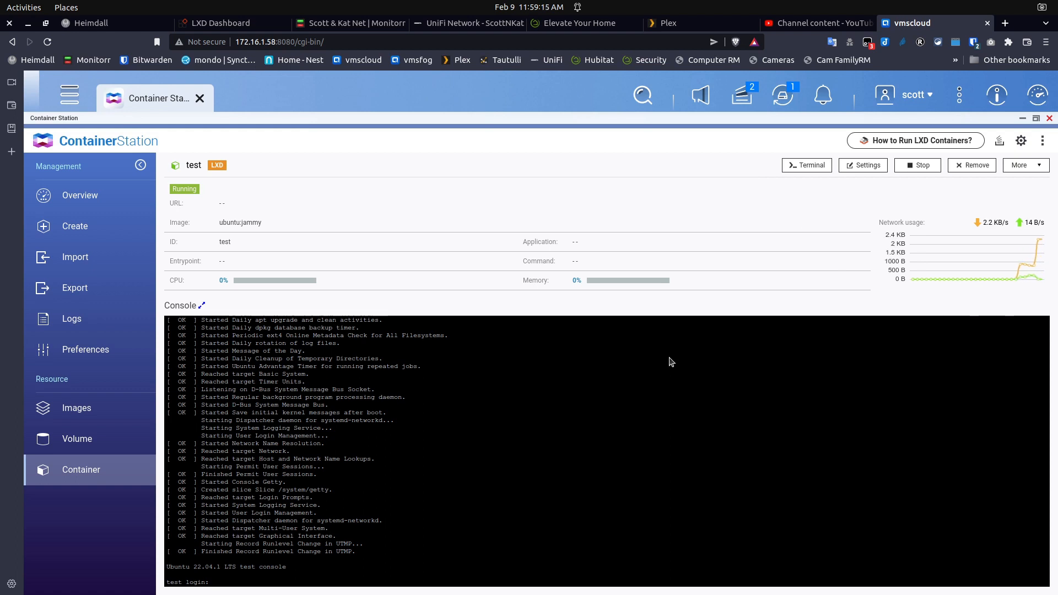
text(ubuntu)
key(Return)
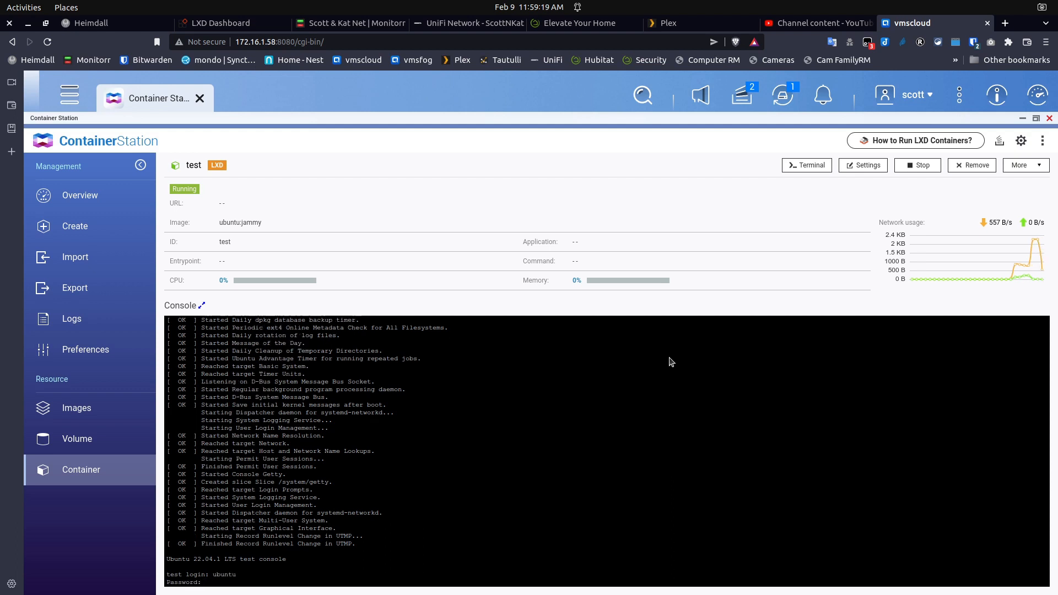
key(Return)
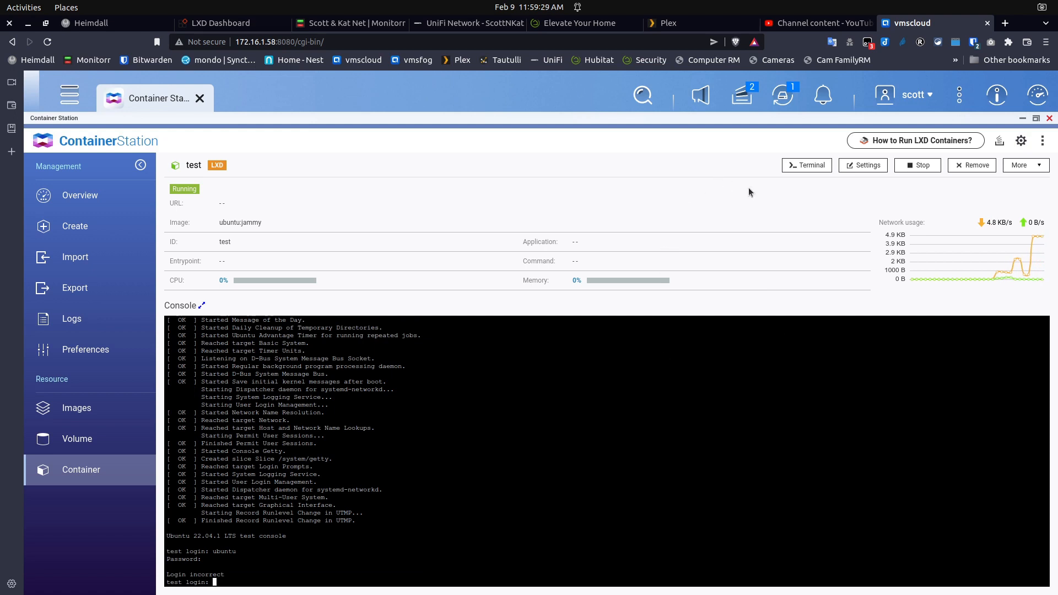
click(812, 165)
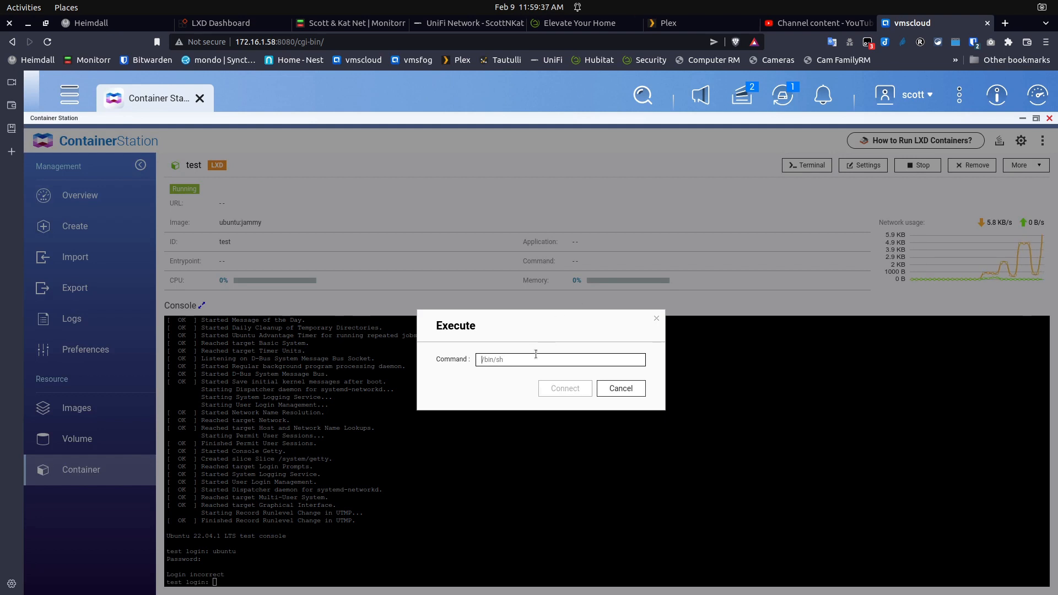
Execute /bin/bash to open a root shell inside the test container
text(/bin/bash)
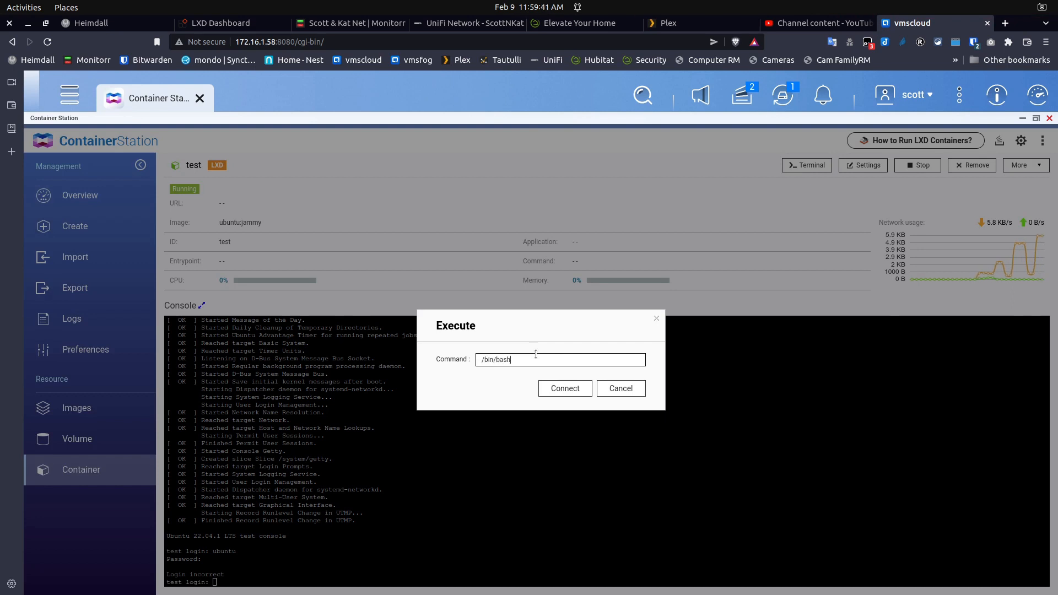
key(Return)
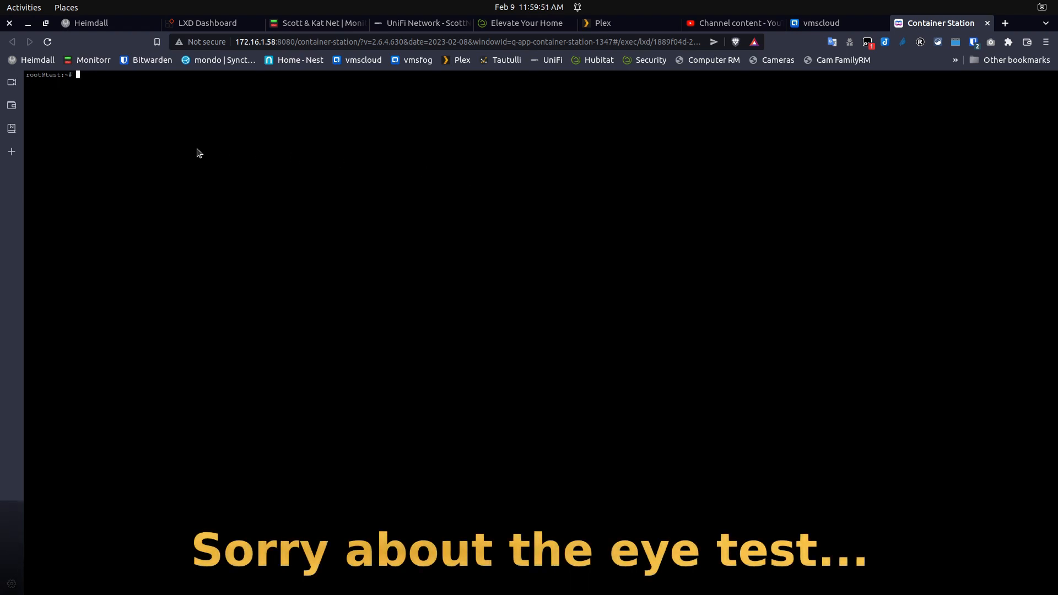
Run adduser for the new user account, set its password and accept the default details
text(duser scott)
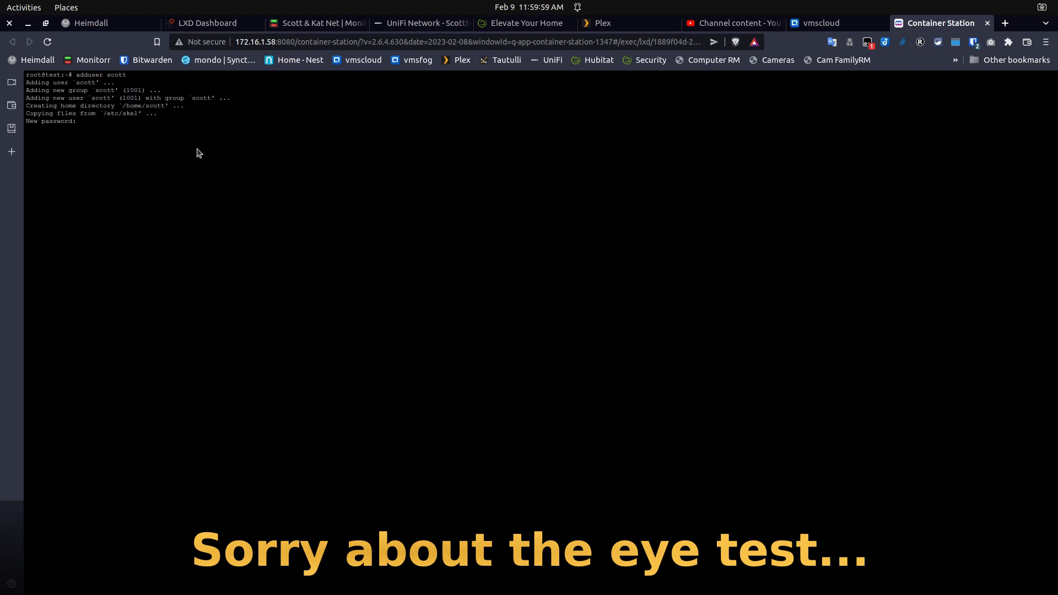
key(Return)
key(Return)
key(Return)
key(Return)
key(Return)
key(Return)
key(Return)
key(Return)
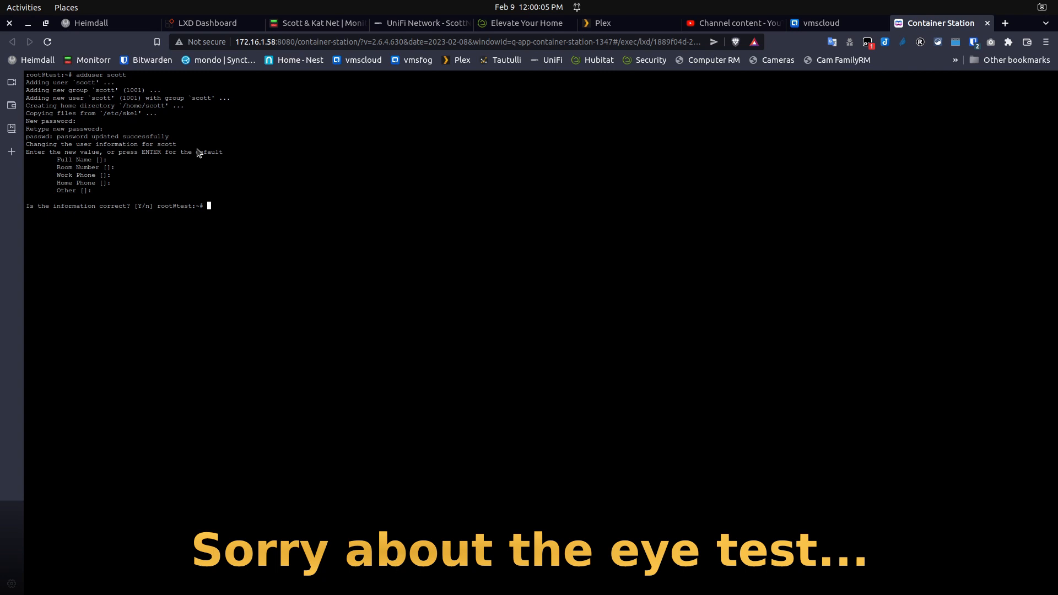
key(Return)
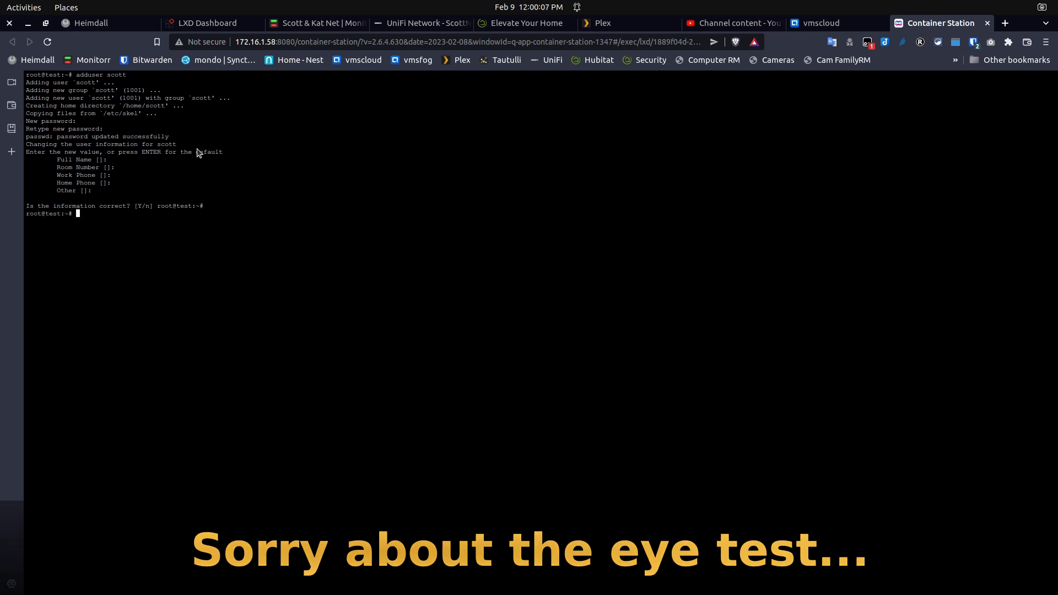
Add the new user to the sudo group with usermod -aG sudo, then exit the root shell
text(user)
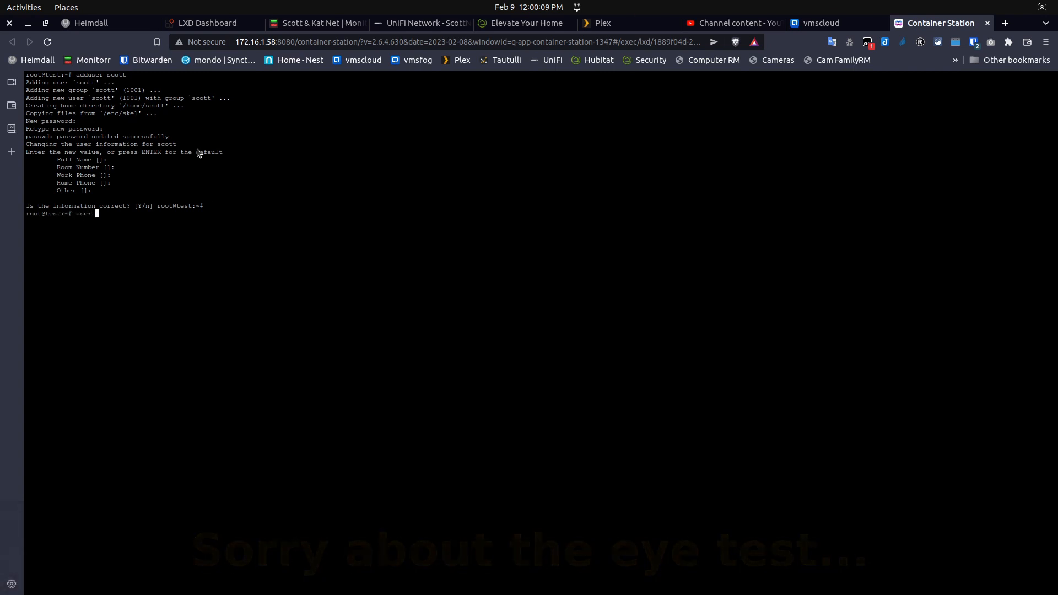
key(BackSpace)
text(mod -)
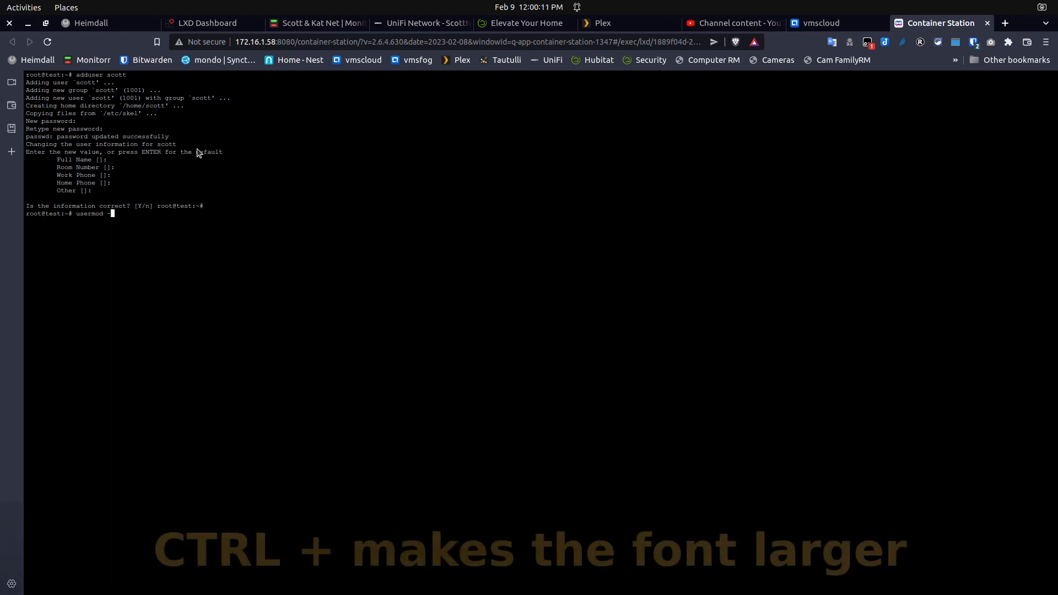
text(ag)
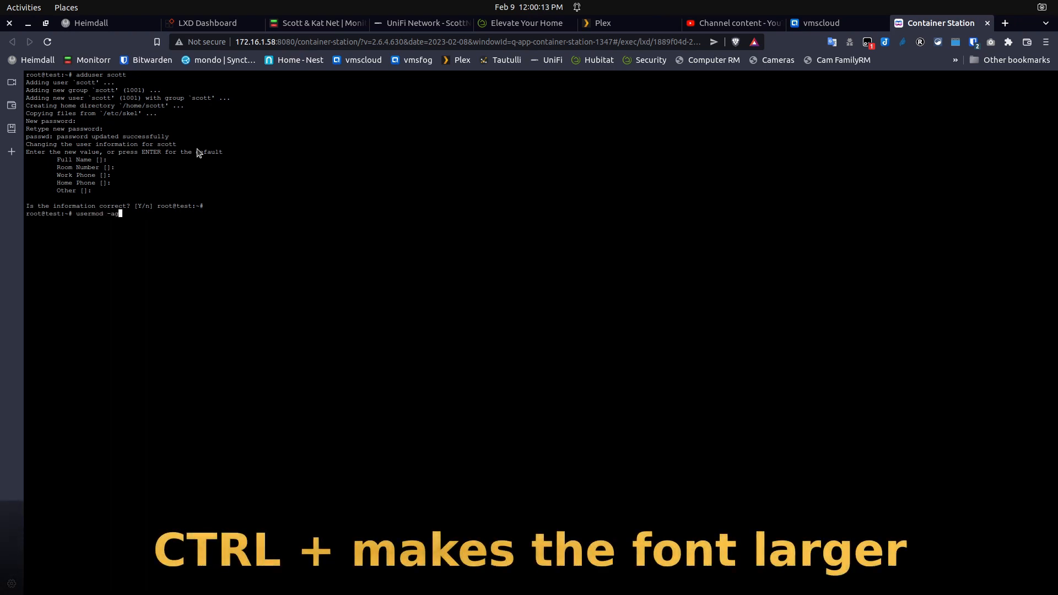
key(BackSpace)
text(G sudo scott)
key(Return)
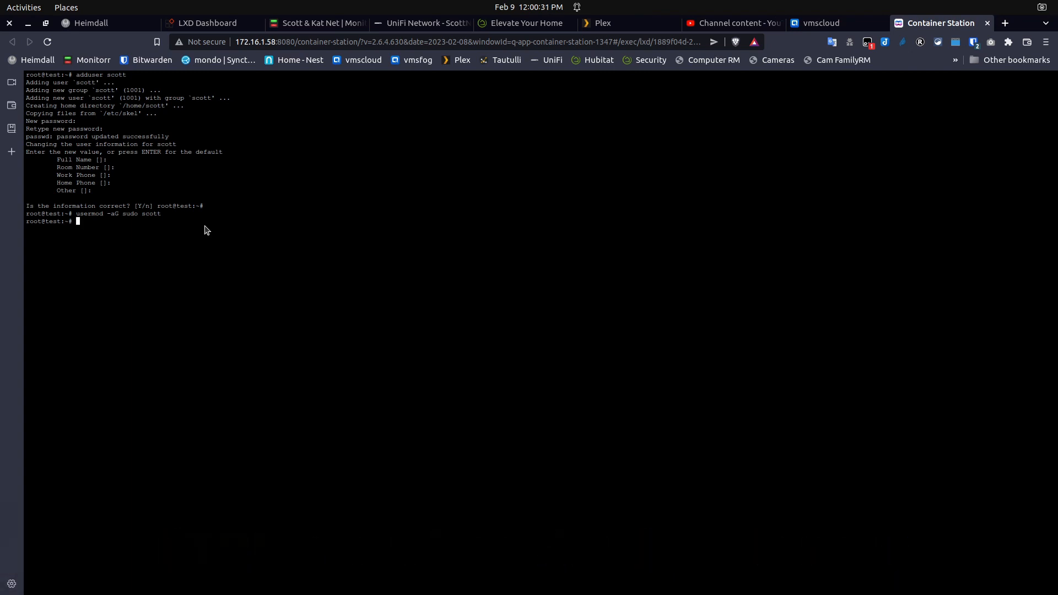
text(exit)
key(Return)
Log into the test container's console as the new user and get a fresh shell prompt
click(988, 24)
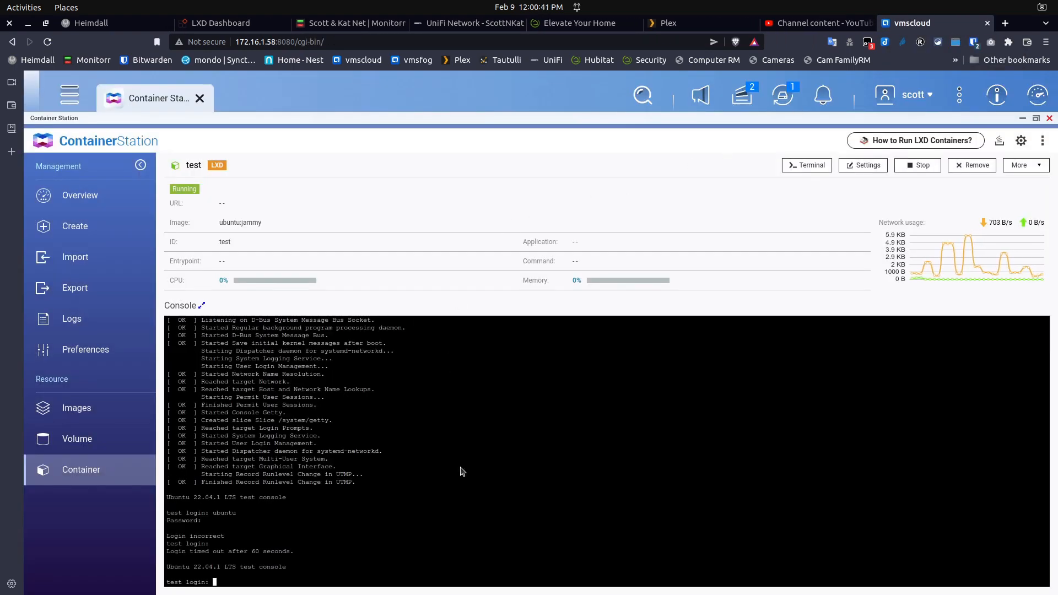
text(scott)
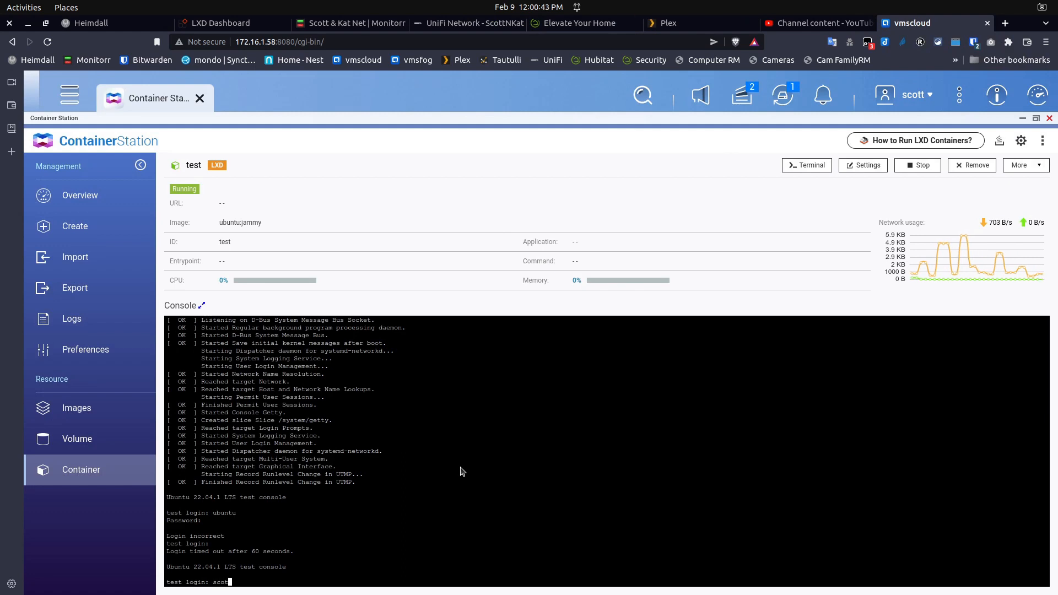
key(Return)
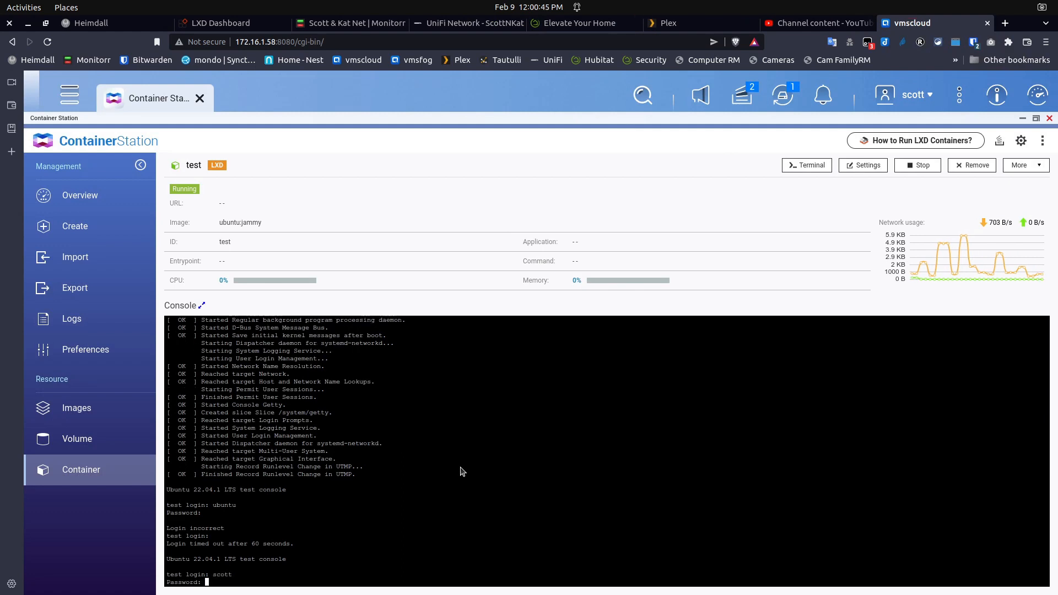
key(Return)
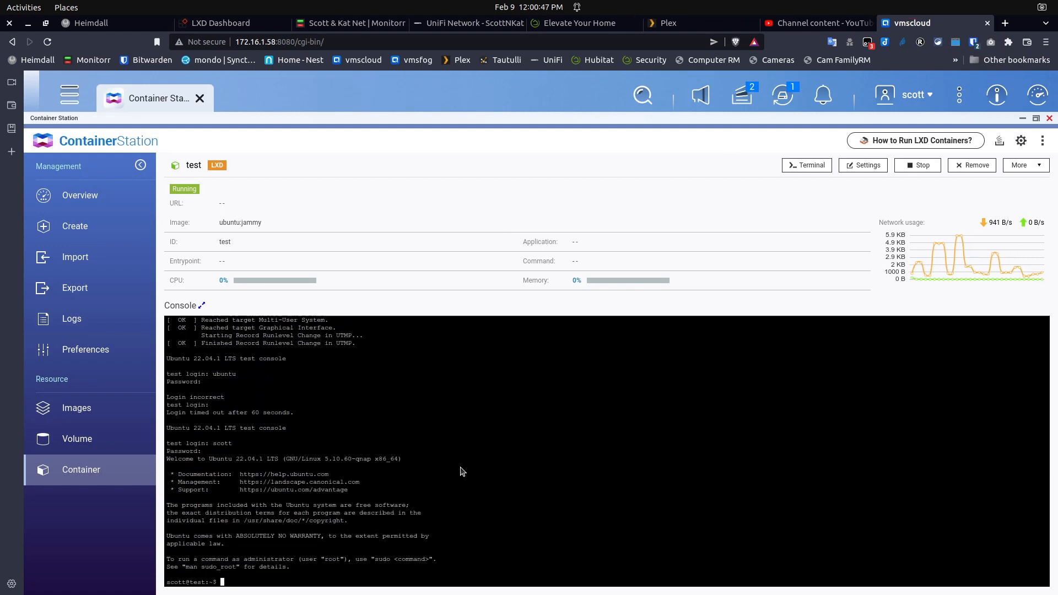
key(Return)
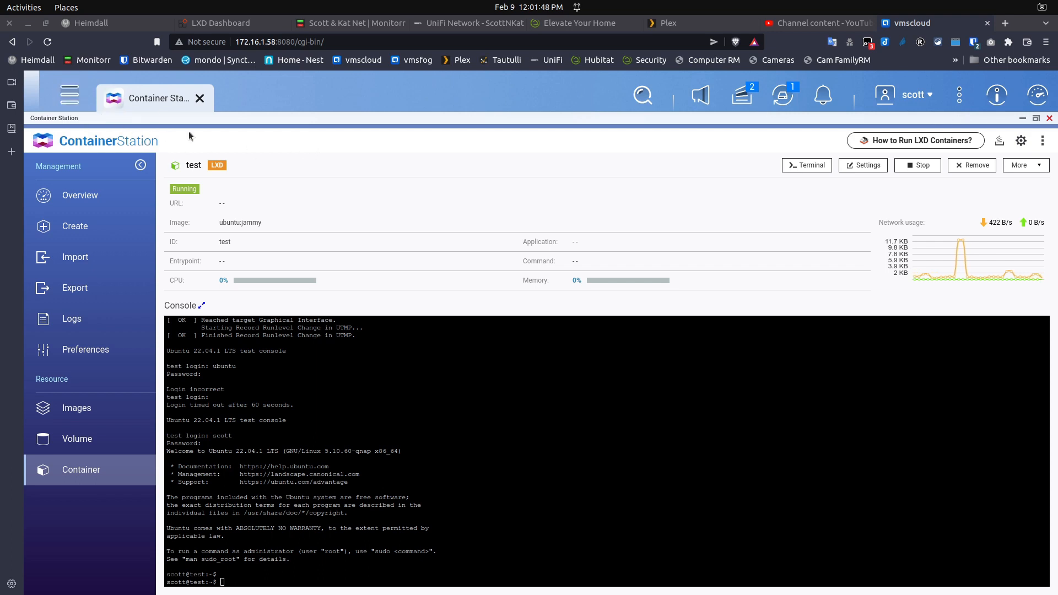
Open Network & Virtual Switch maximized on its Interfaces page
click(69, 97)
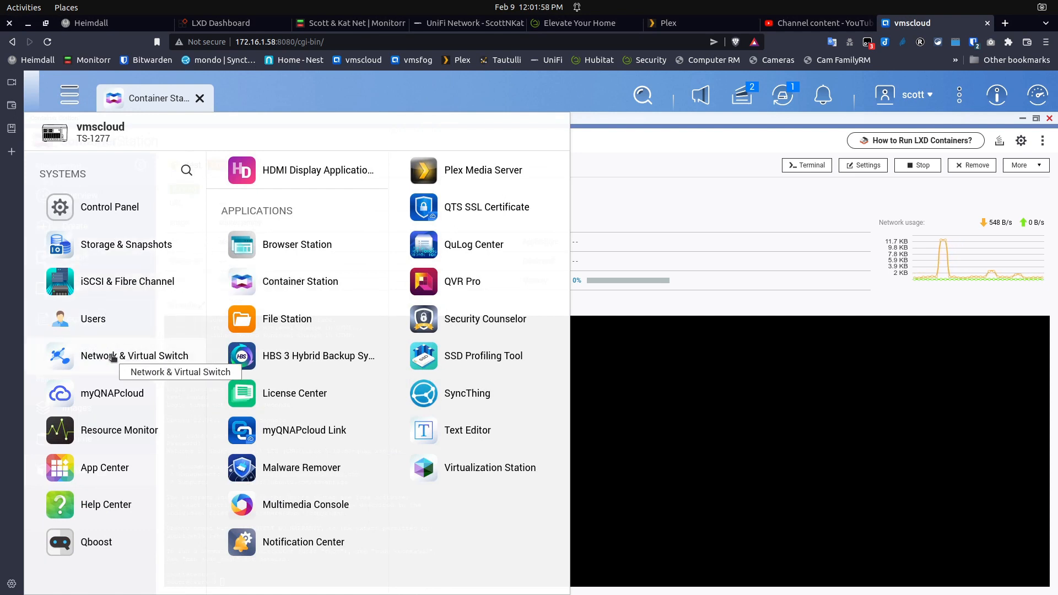
click(113, 357)
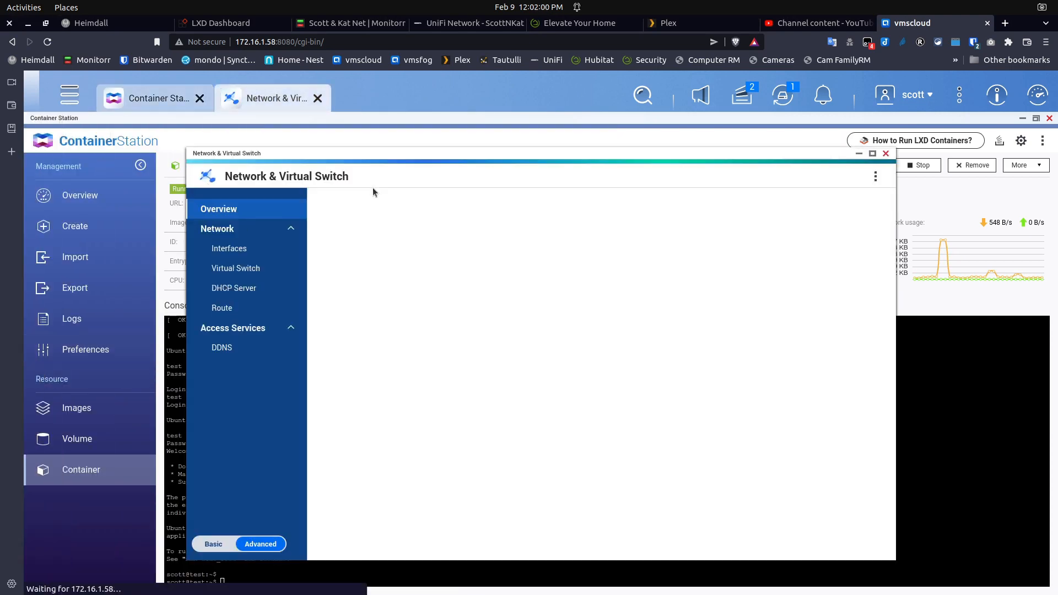
click(872, 153)
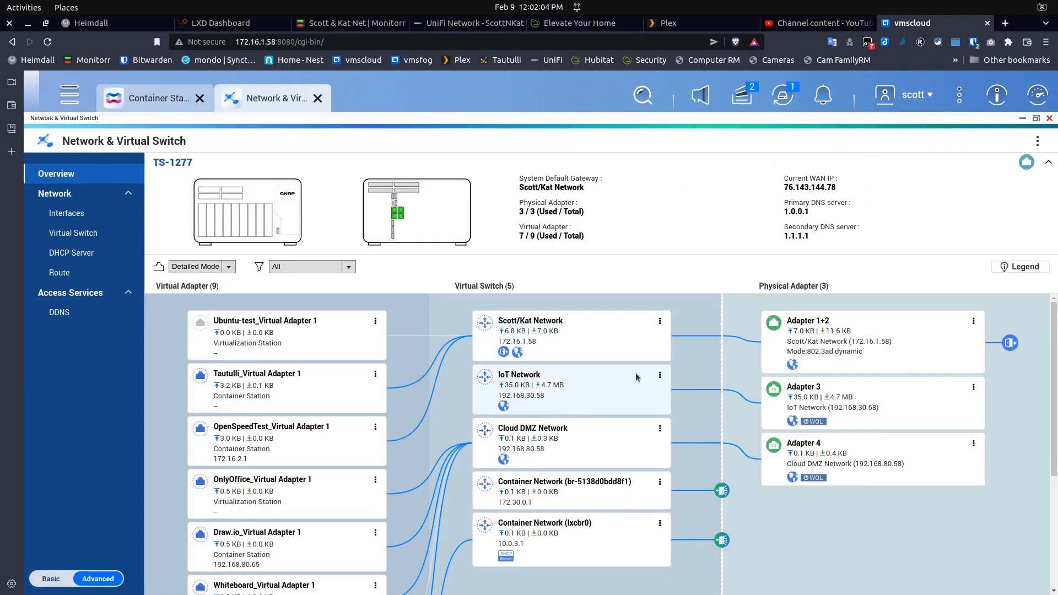
click(61, 215)
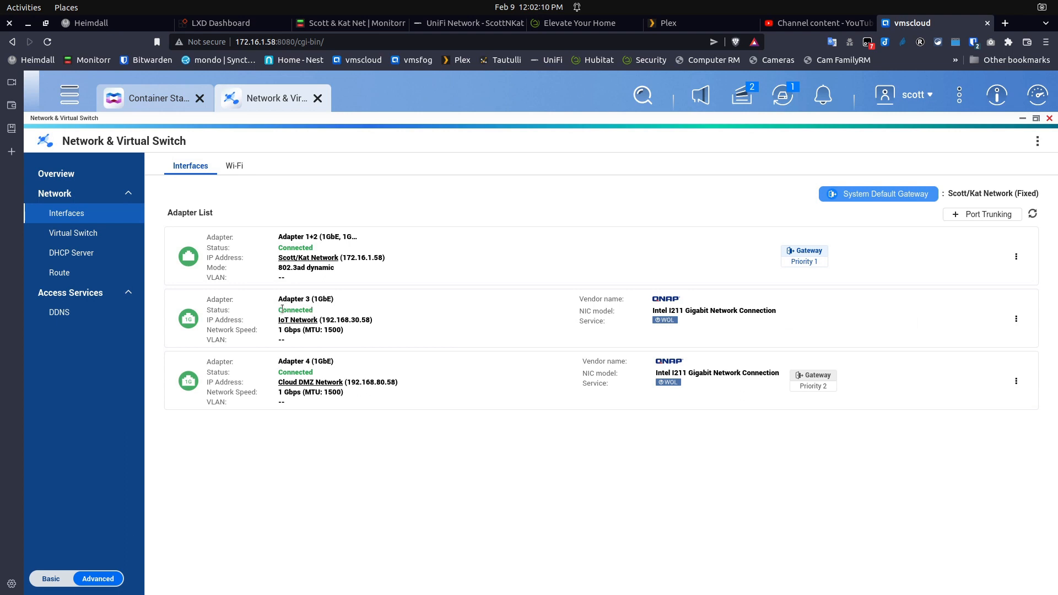
Start Add VLAN on Adapter 3, read the warning, and cancel
click(1016, 319)
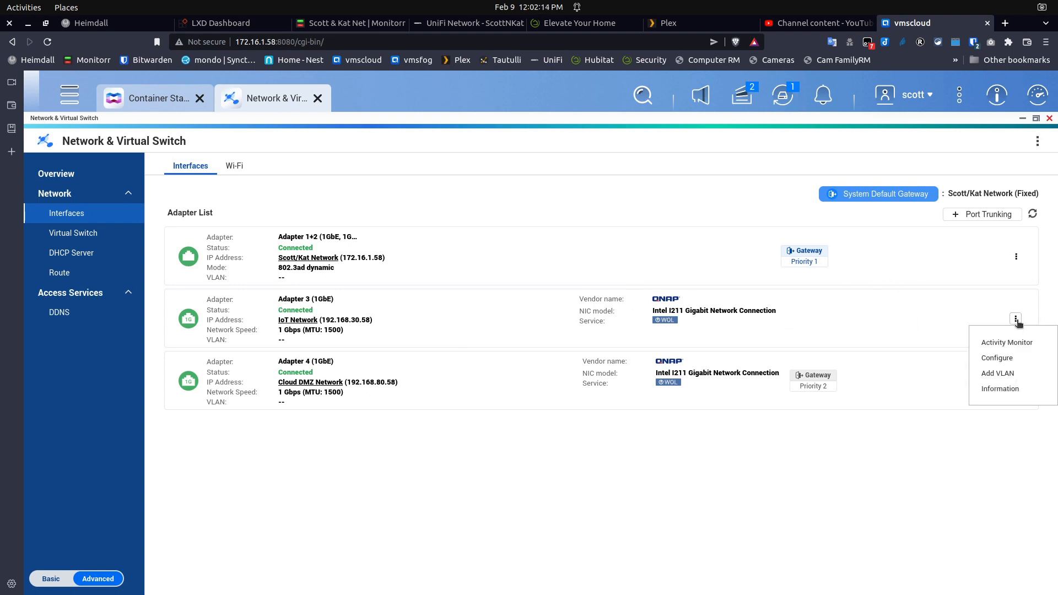
click(997, 374)
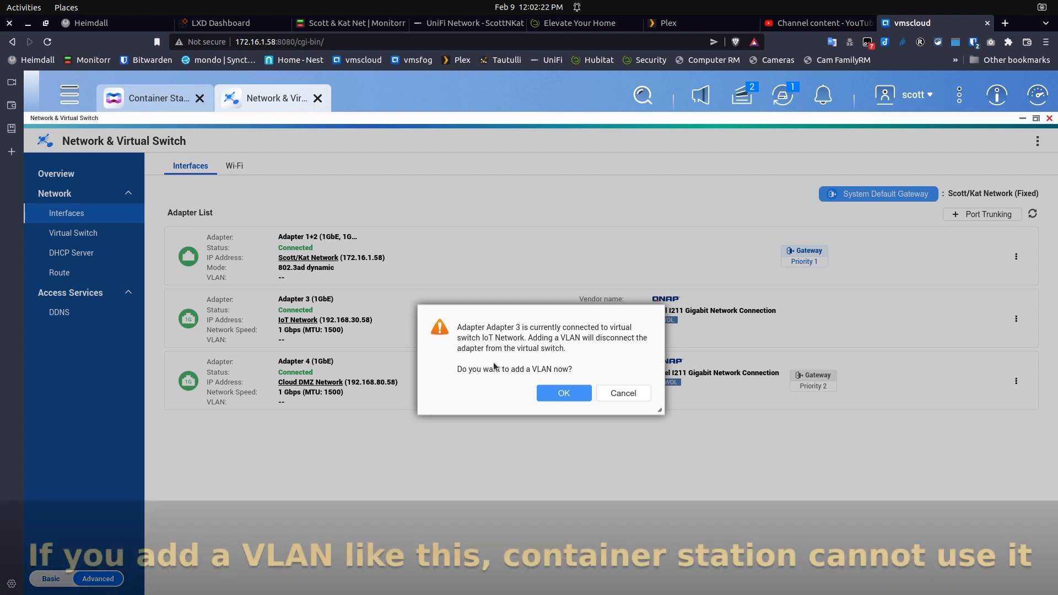
click(623, 394)
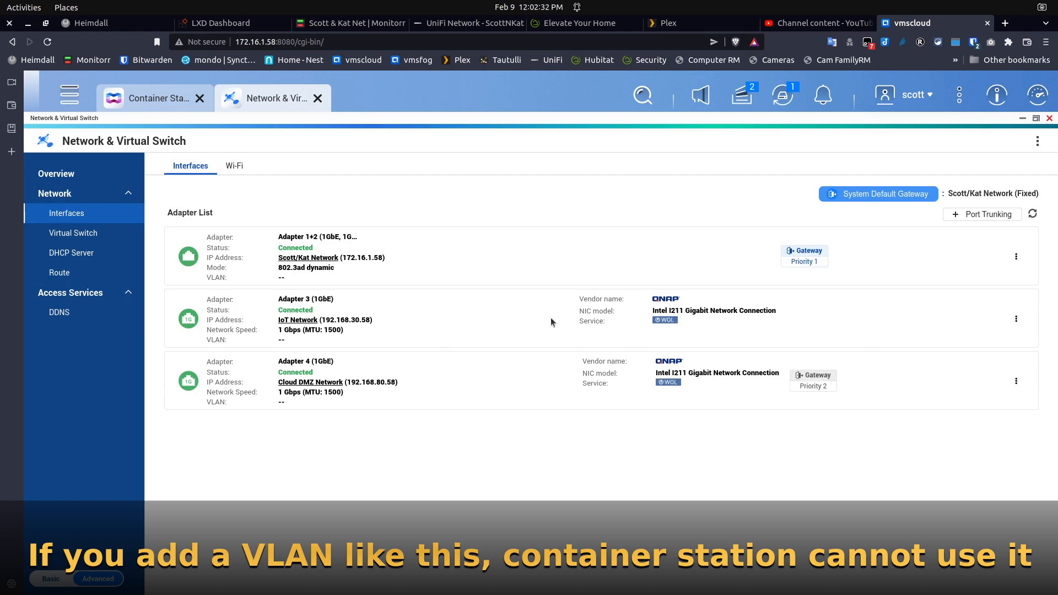
Search the image catalog for 'ubuntu' and install the jammy LXD image as a container
click(1050, 118)
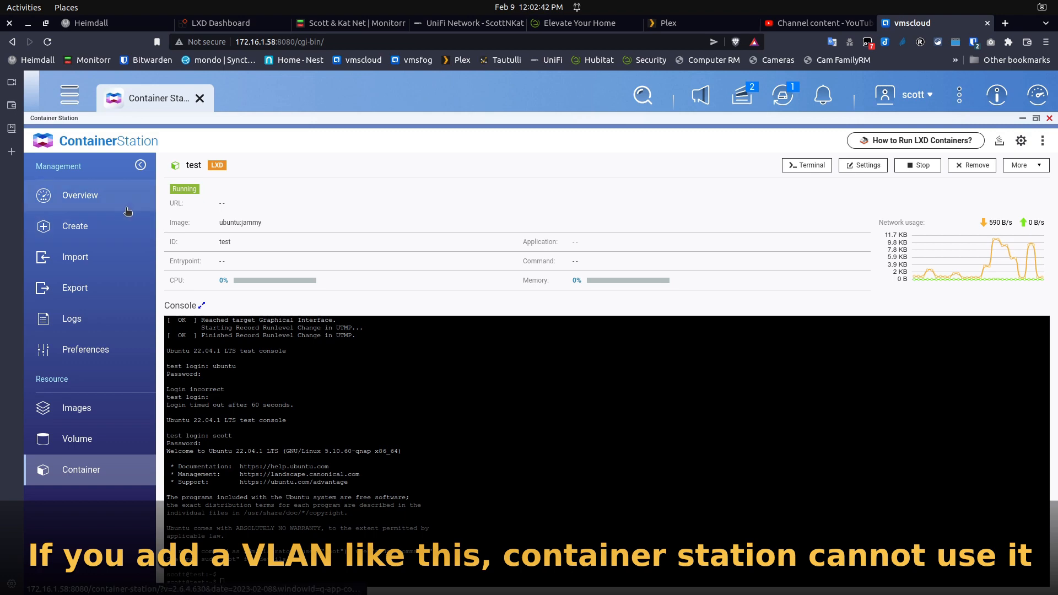
click(84, 224)
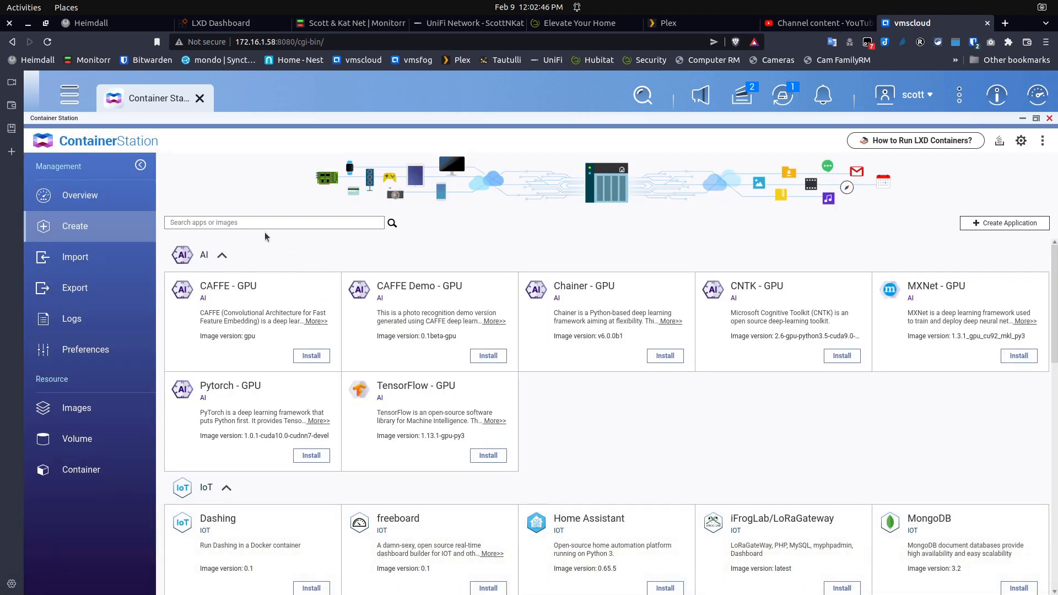
click(272, 222)
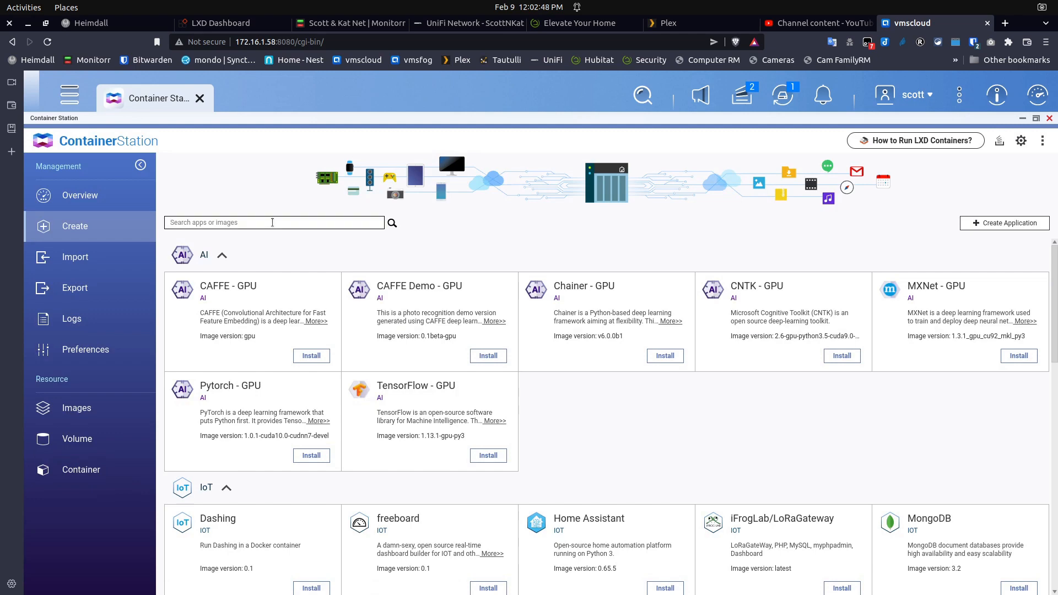
text(ubuntu)
key(Return)
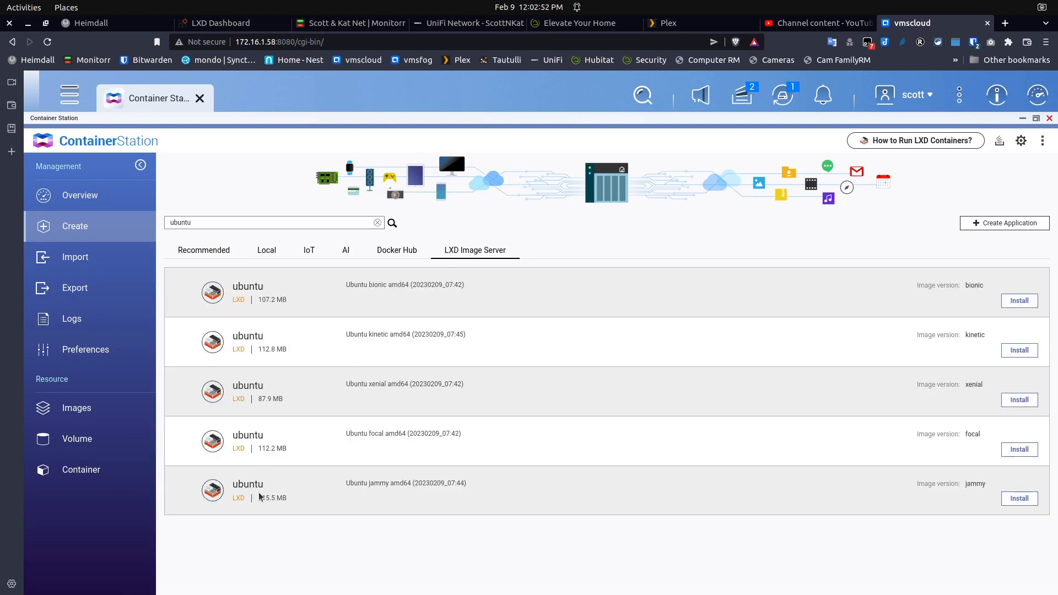
click(1019, 499)
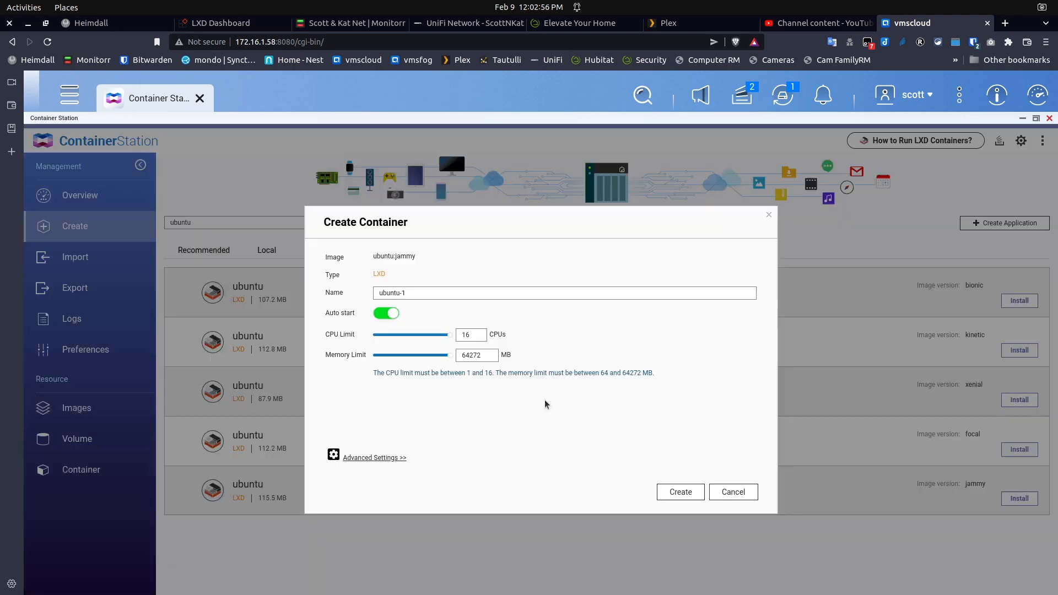
Rename the new container from ubuntu-1 to Test2
click(385, 288)
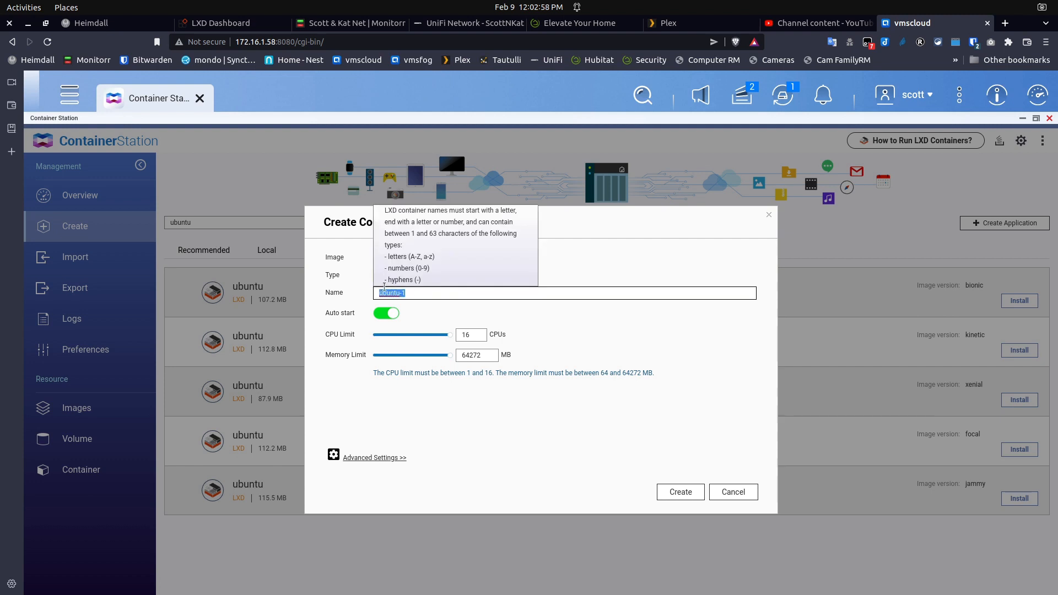
text(n)
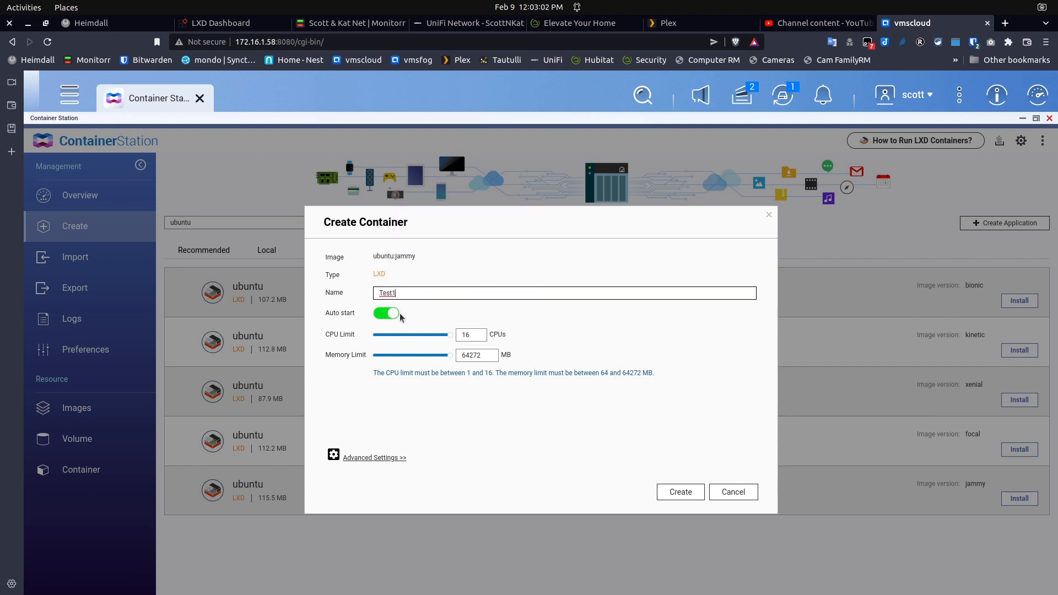
key(BackSpace)
text(2)
In Advanced Settings, regenerate the MAC address and keep Network Mode as NAT
click(369, 458)
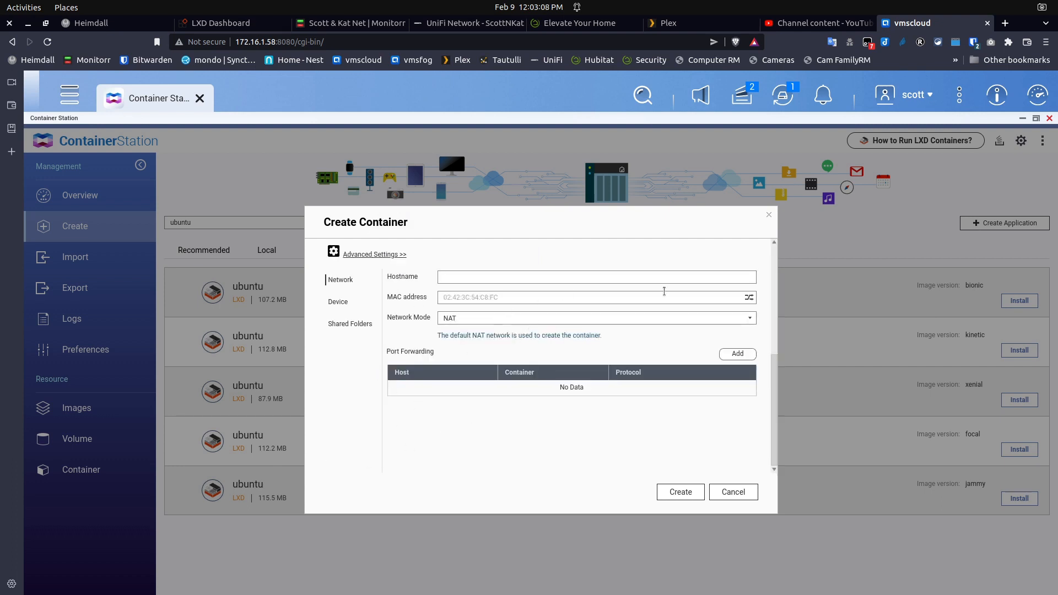
click(748, 298)
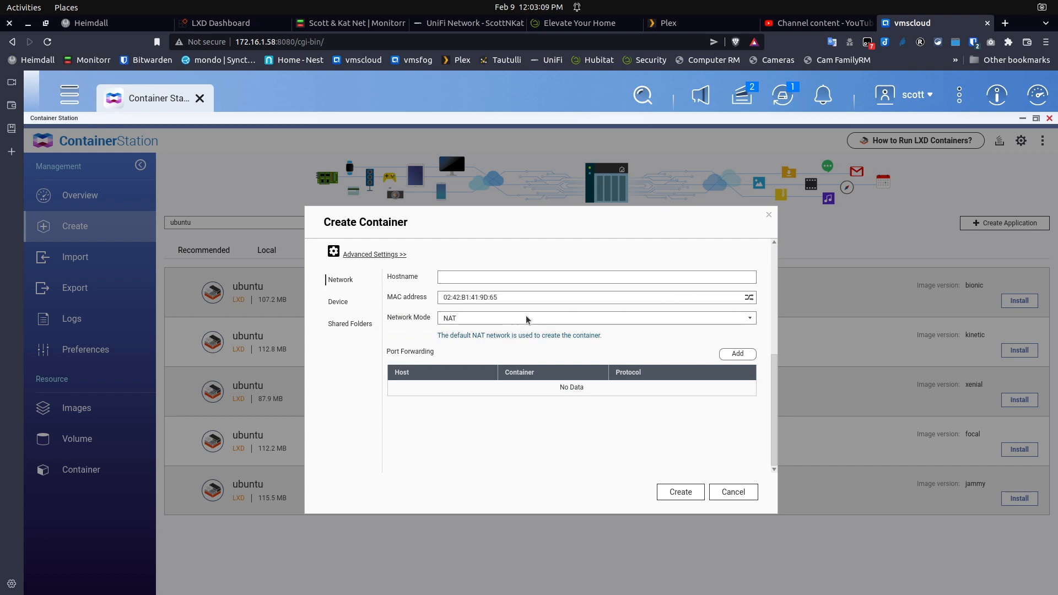
click(474, 319)
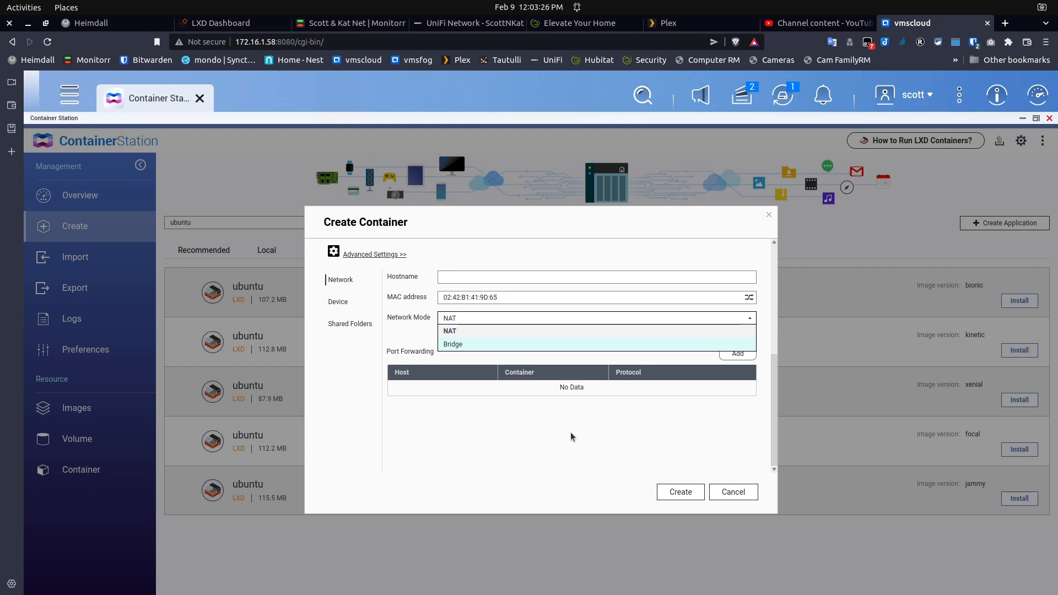
click(730, 490)
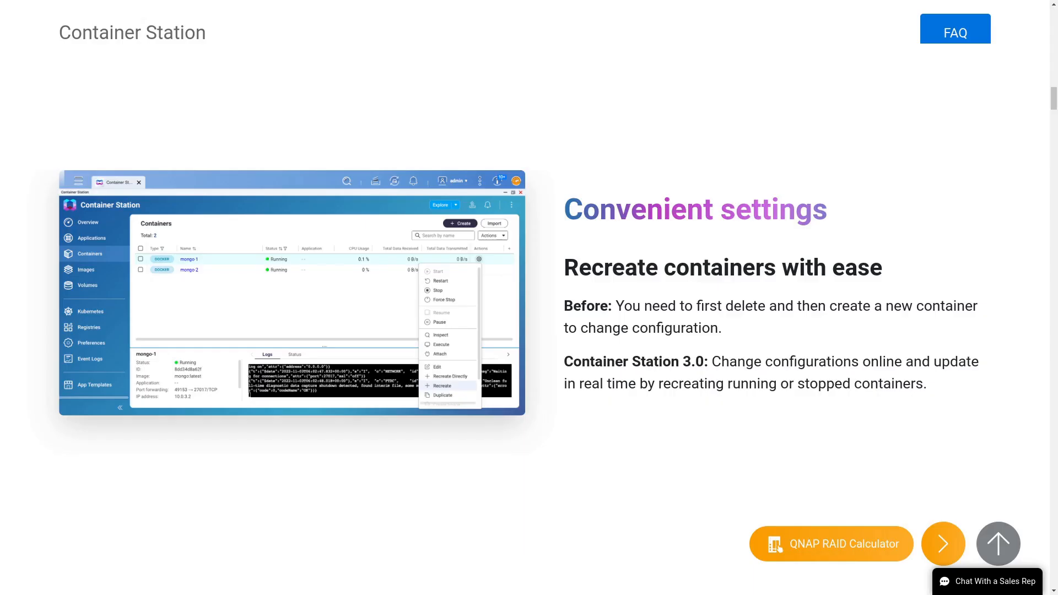
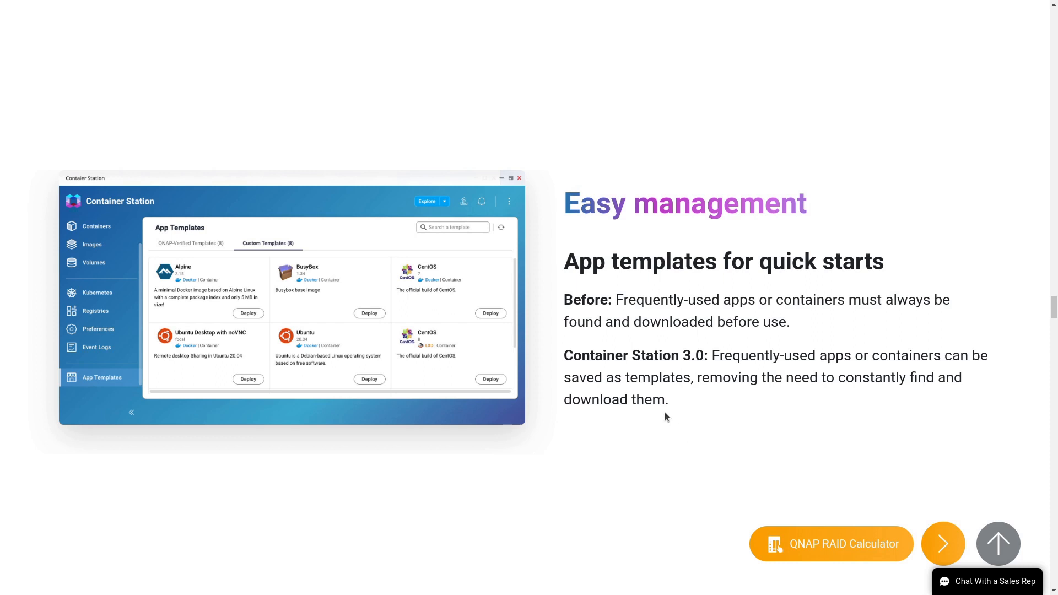
Scroll the Container Station product page past K3s down to the one-click setup containers screenshot
scroll(665, 414, down, 2)
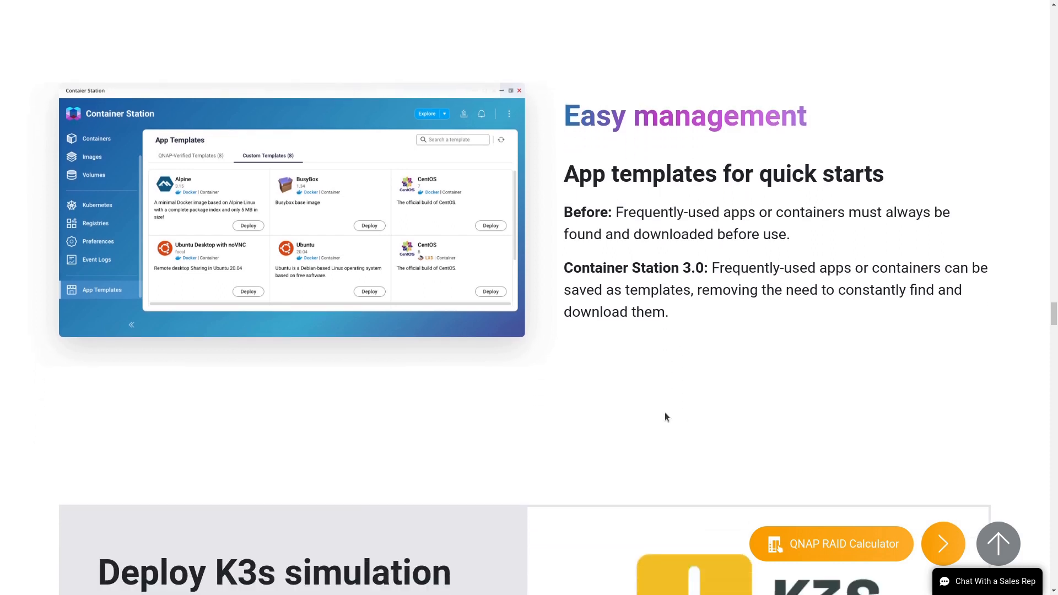
scroll(665, 417, up, 2)
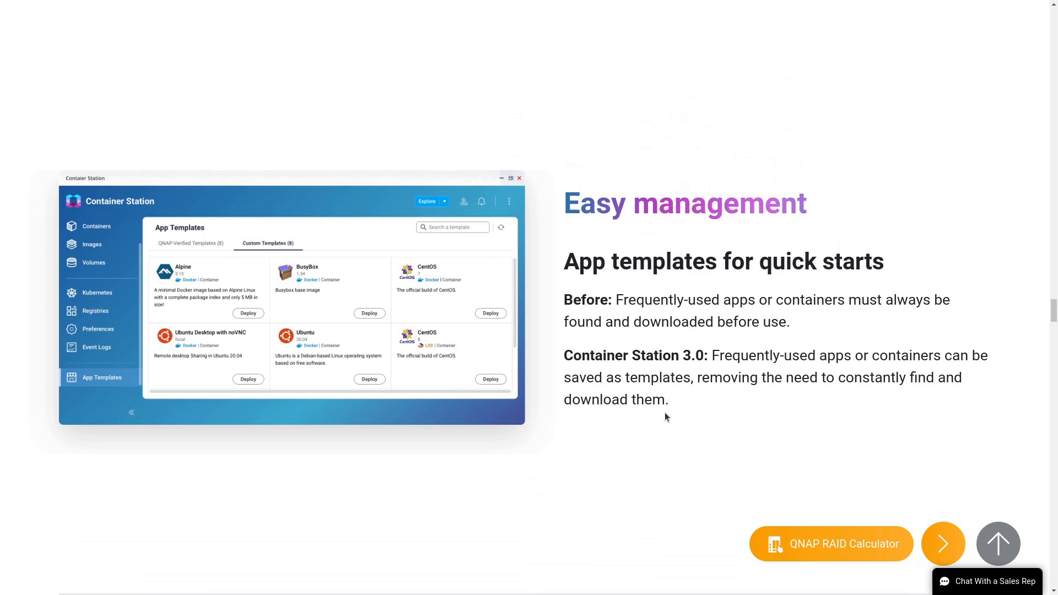
scroll(629, 403, down, 5)
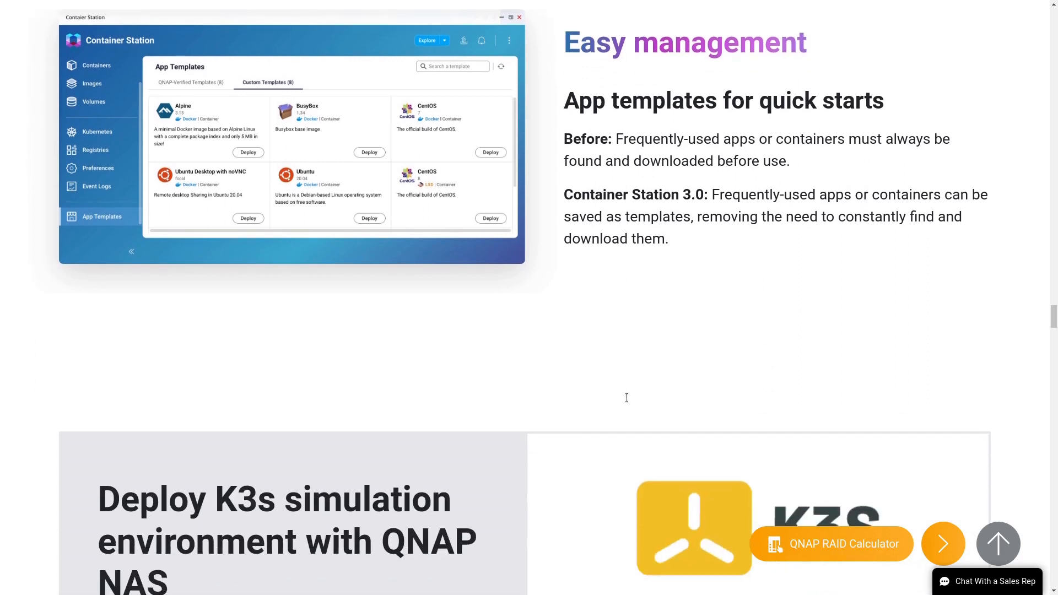
scroll(627, 403, down, 6)
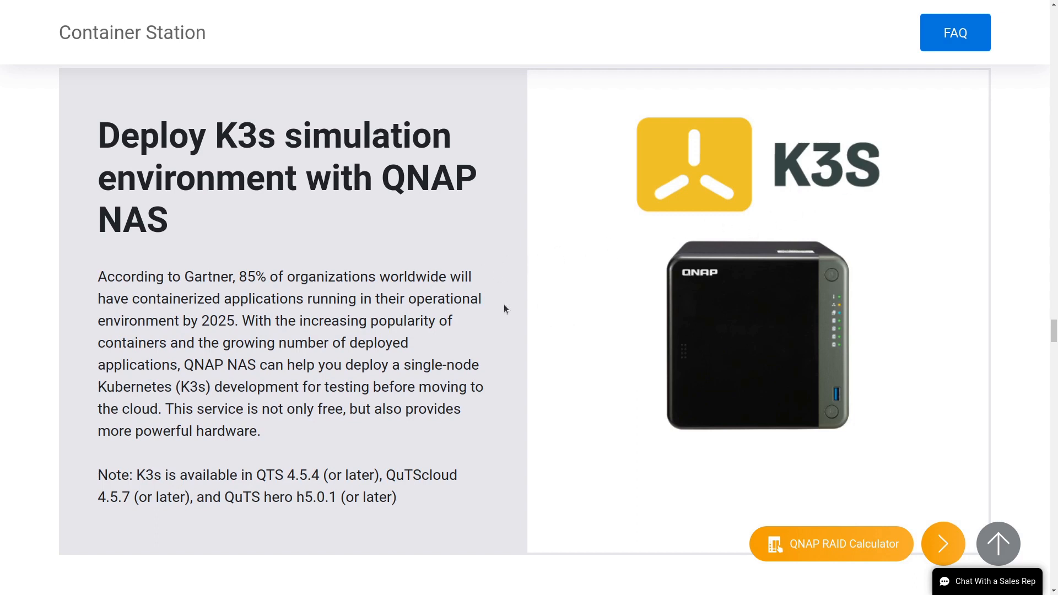
scroll(579, 419, down, 2)
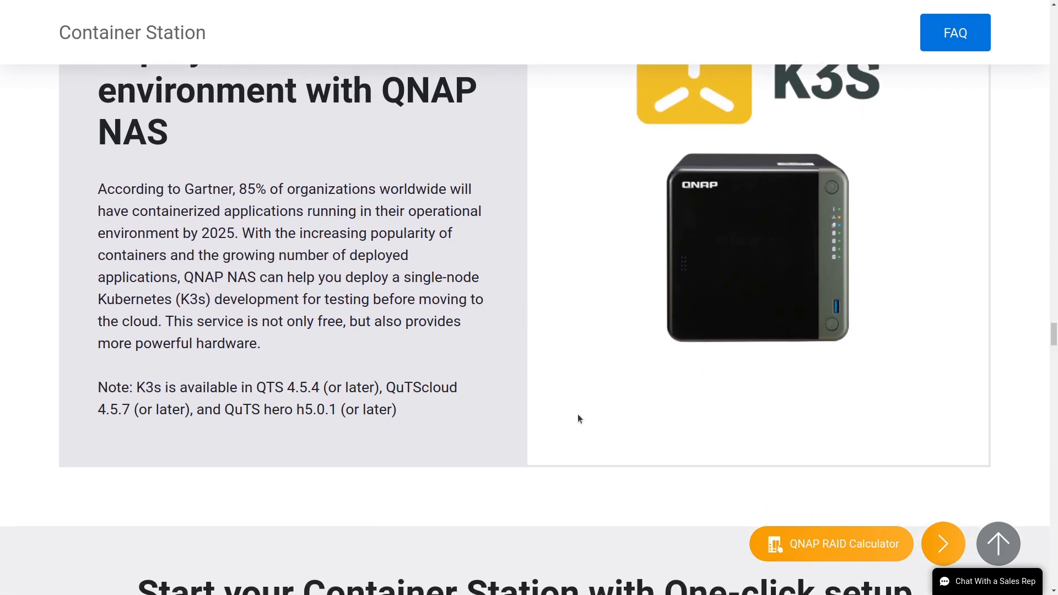
scroll(579, 419, down, 5)
scroll(578, 418, down, 8)
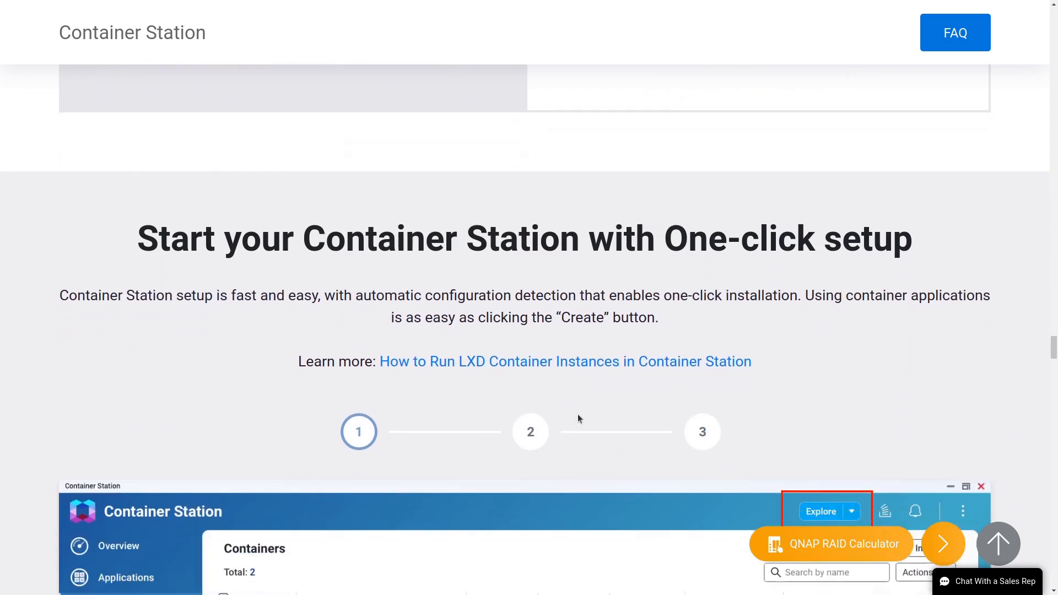
scroll(577, 419, down, 3)
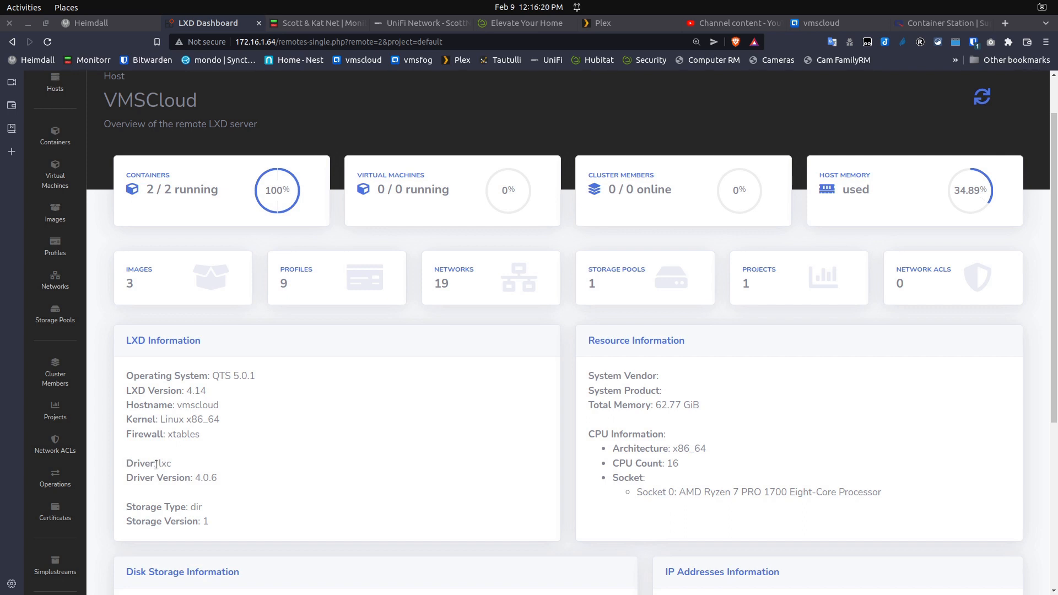
Highlight the lxc driver name on the VMSCloud host overview, then clear the selection
double_click(164, 463)
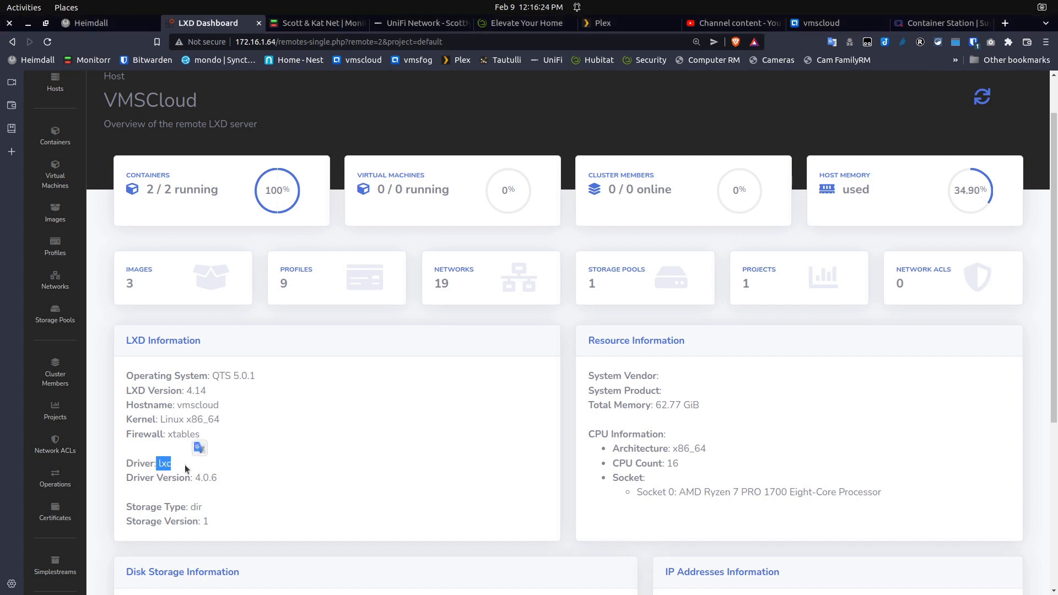
click(187, 470)
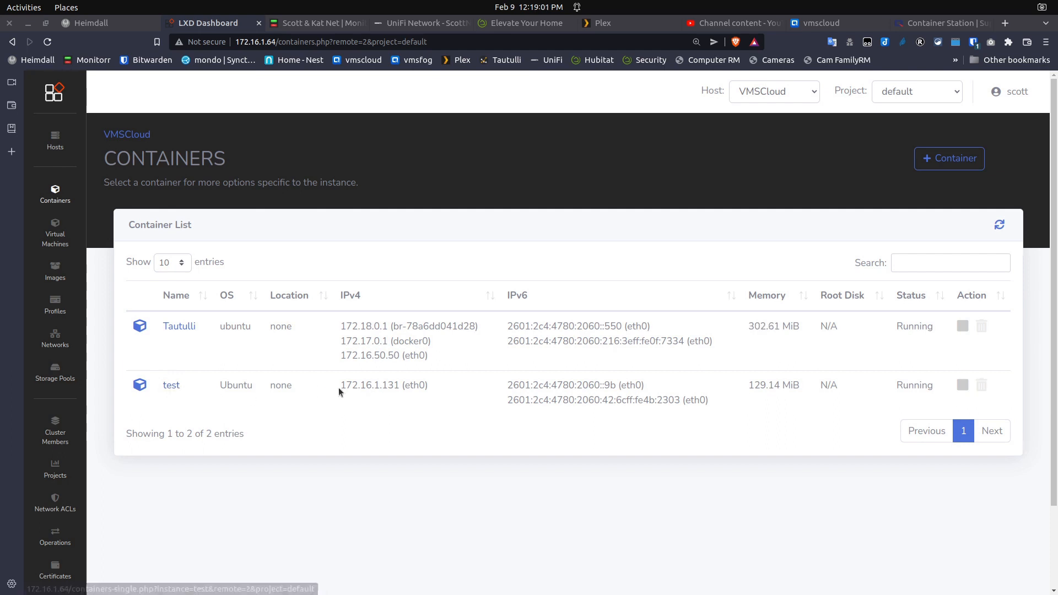
Open the test container's details and view its Config settings (autostart, 2 CPUs, privileged)
drag(340, 389, 401, 389)
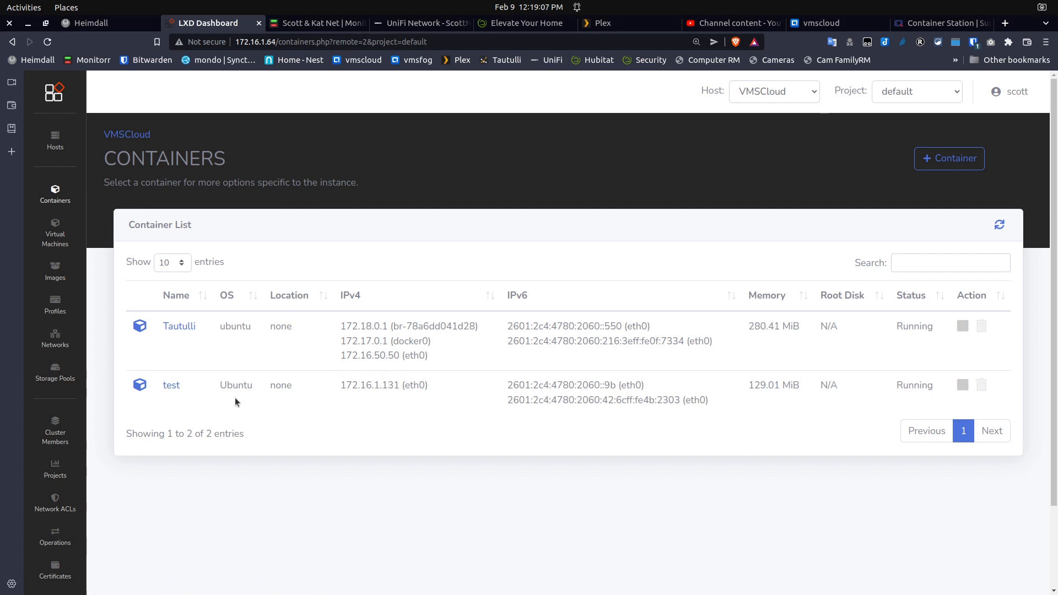
click(171, 386)
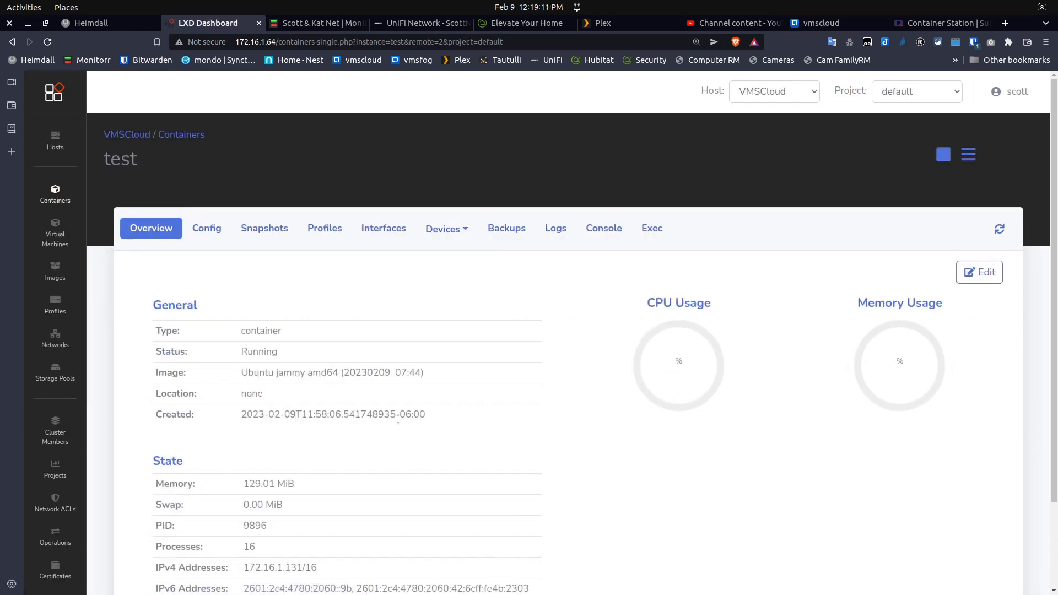
scroll(398, 420, down, 3)
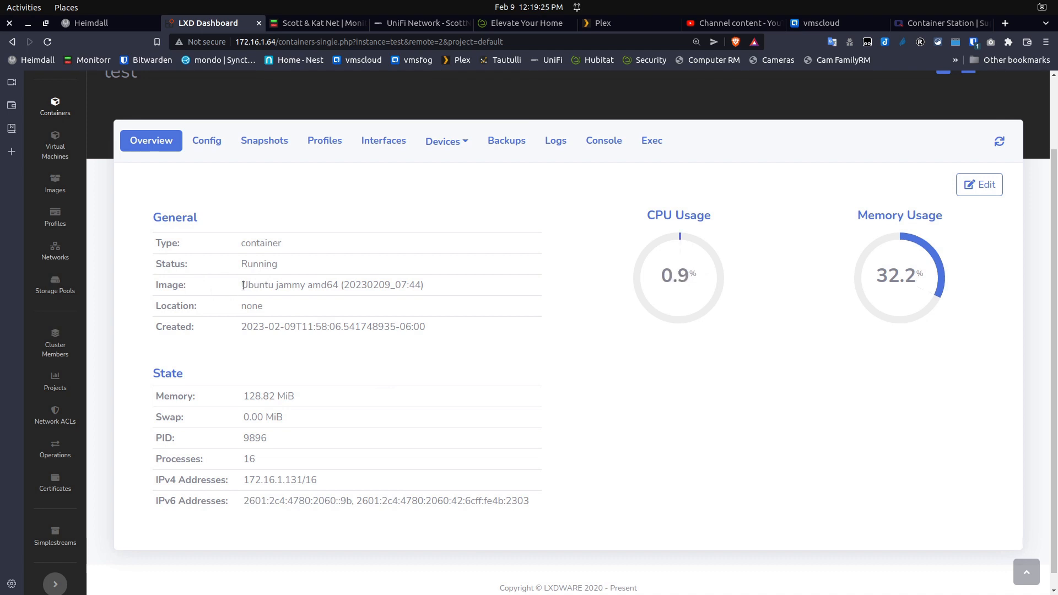
drag(241, 285, 429, 288)
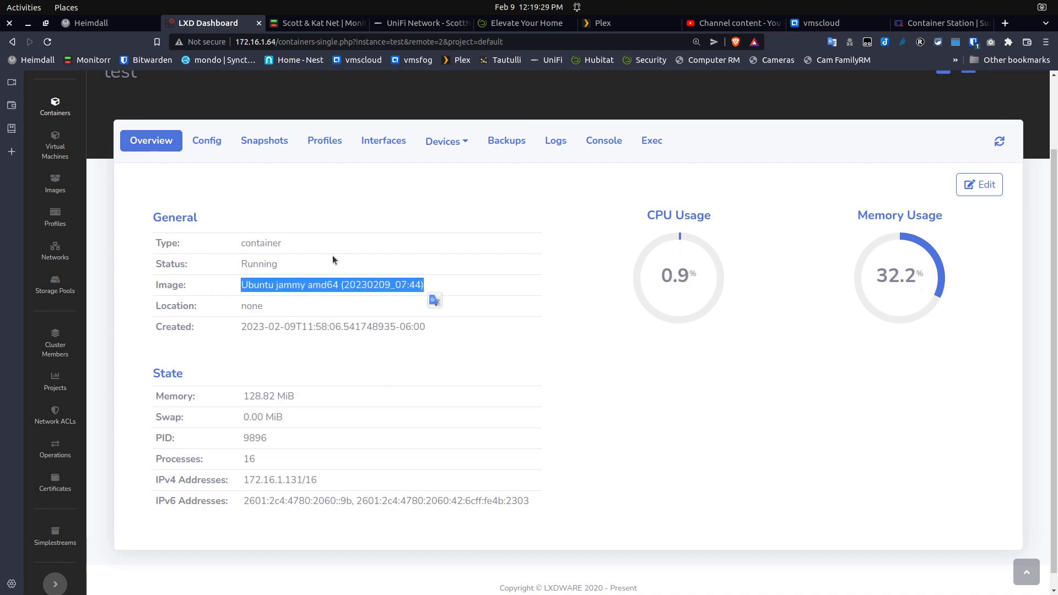
click(207, 141)
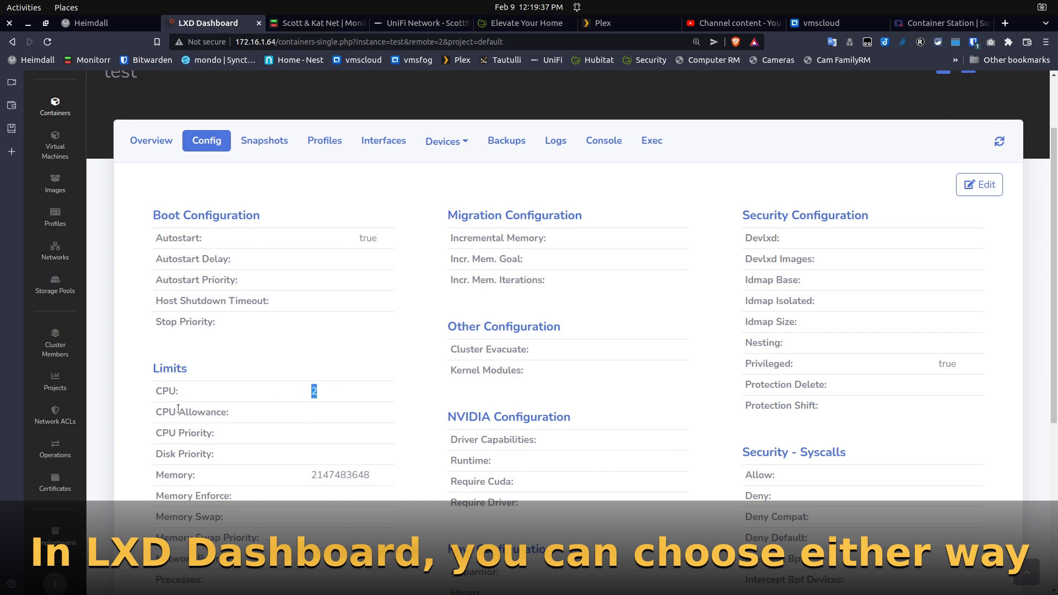
drag(152, 412, 232, 420)
click(264, 416)
scroll(322, 426, down, 1)
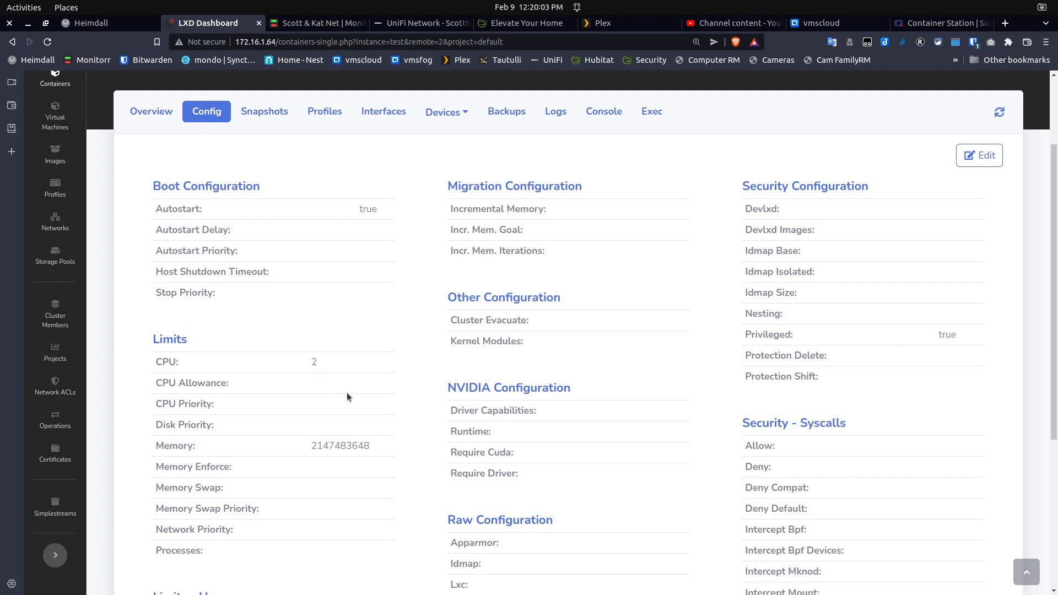
scroll(347, 396, up, 2)
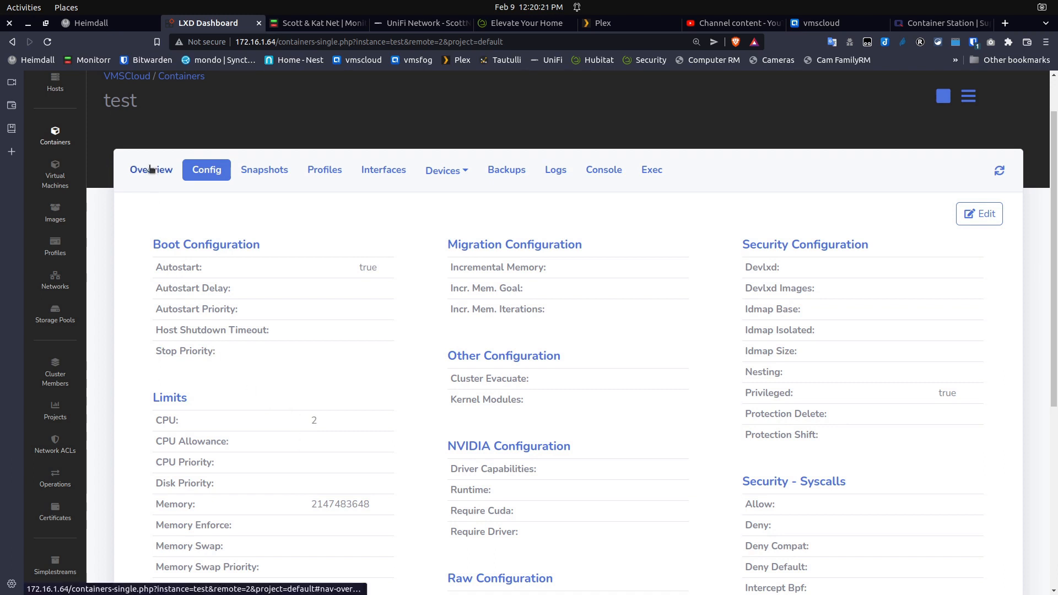
Return to the test container's Overview and stop it so its status reads Stopped
click(146, 171)
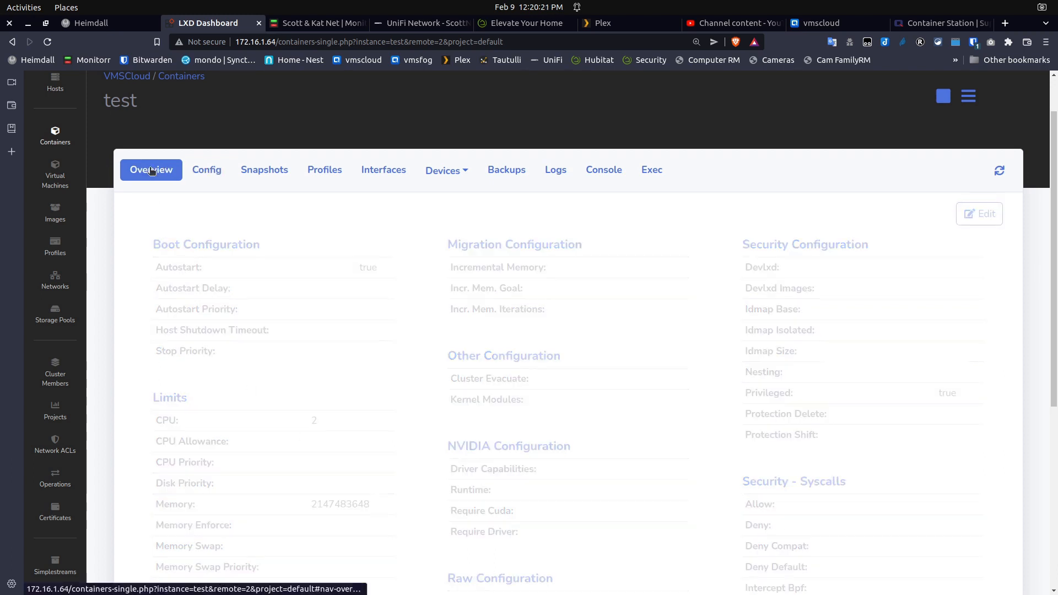
click(943, 96)
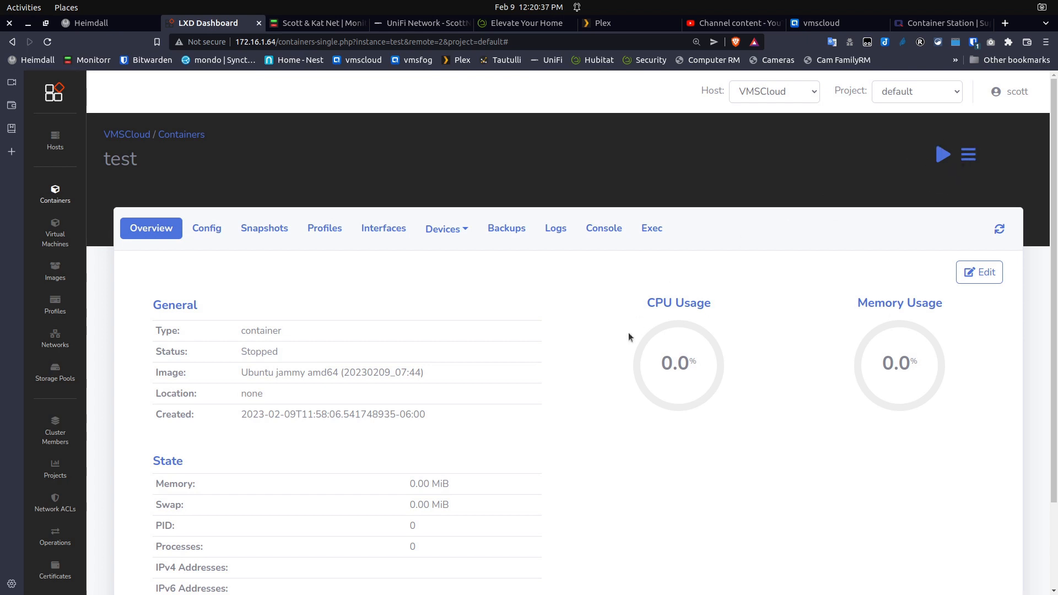
scroll(418, 473, down, 3)
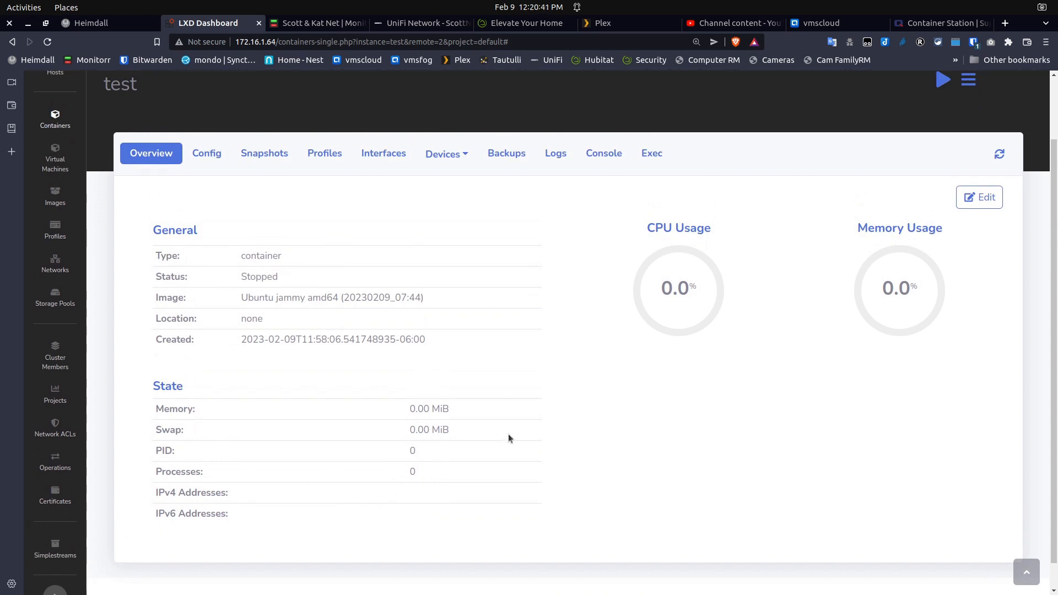
scroll(559, 405, up, 3)
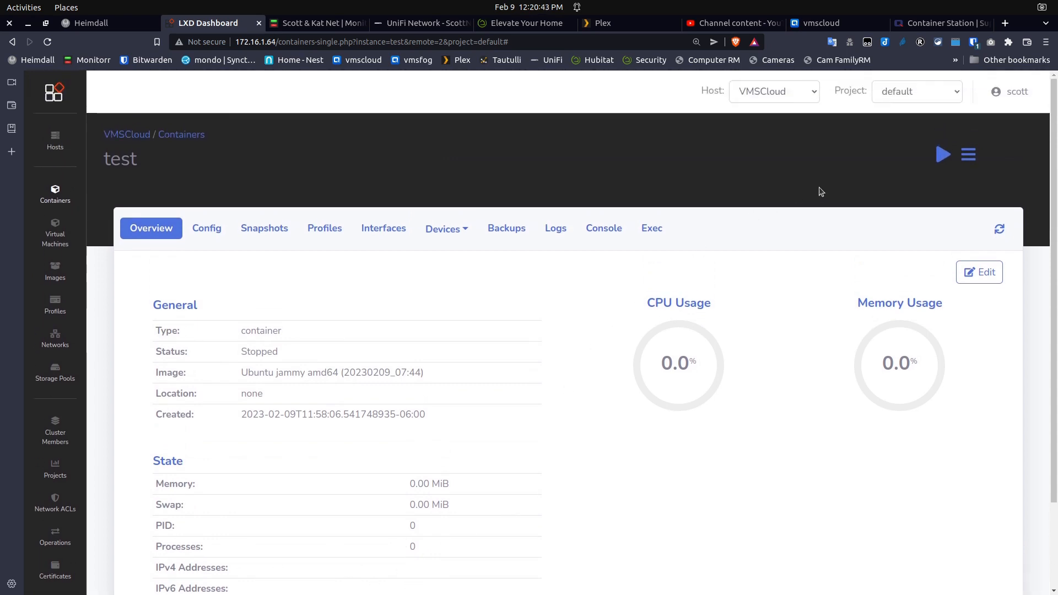
Bring up Delete from the Actions menu but cancel it, keeping the container
click(971, 160)
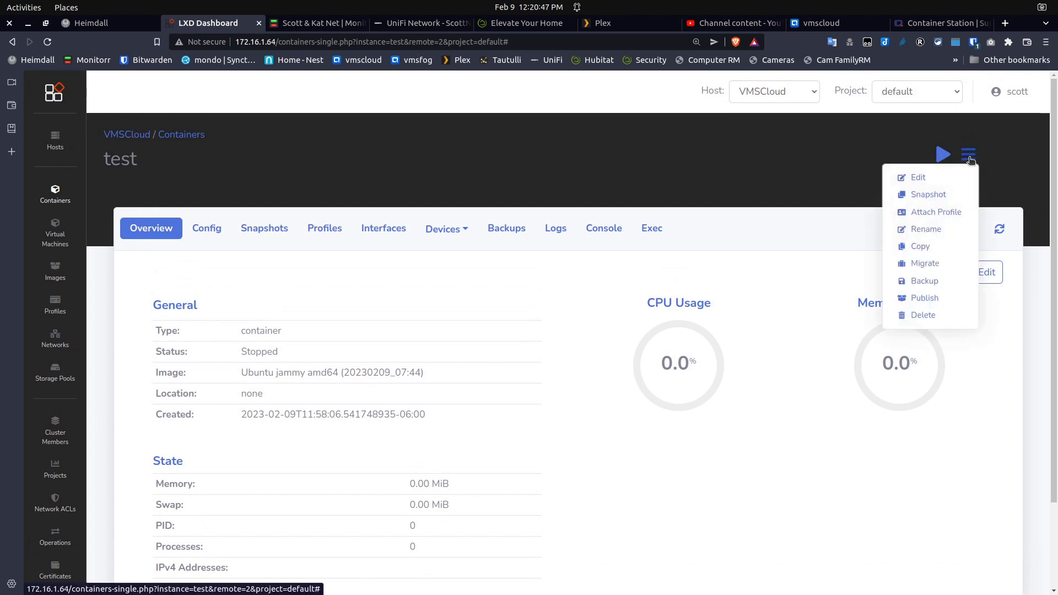
click(916, 317)
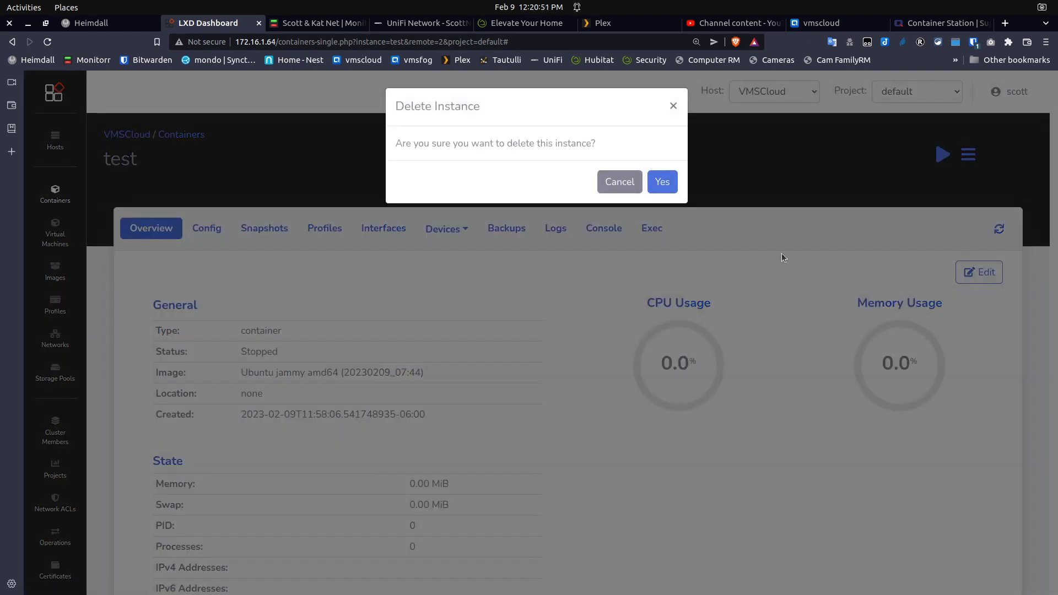
click(618, 182)
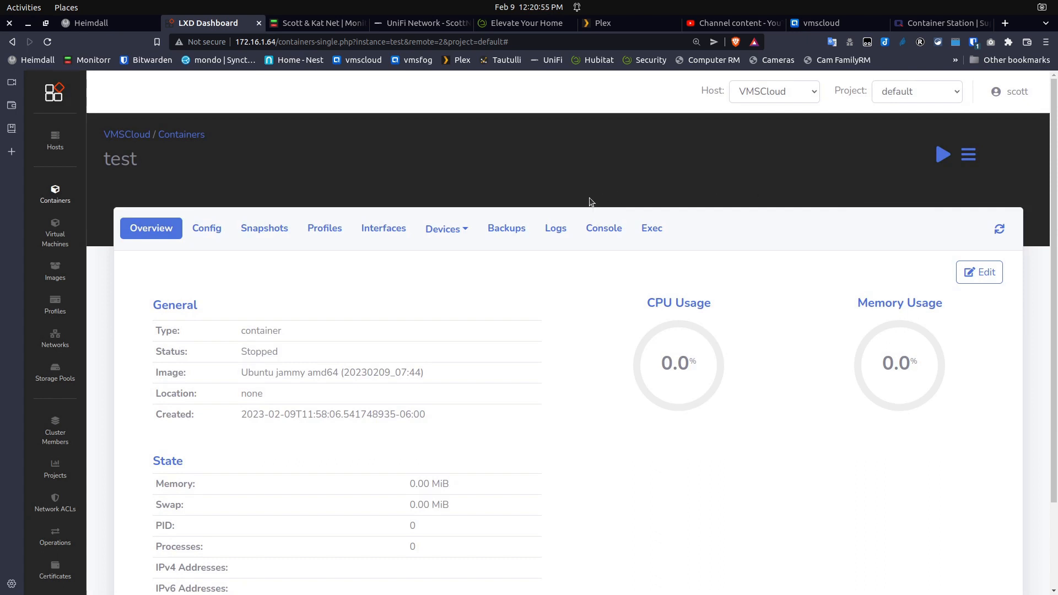
click(968, 156)
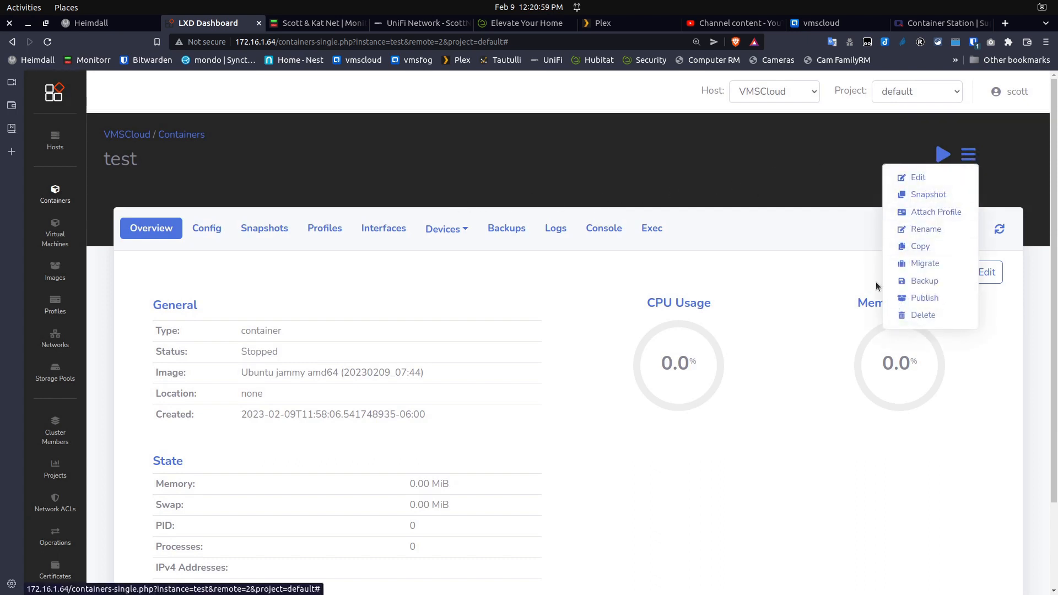
click(813, 182)
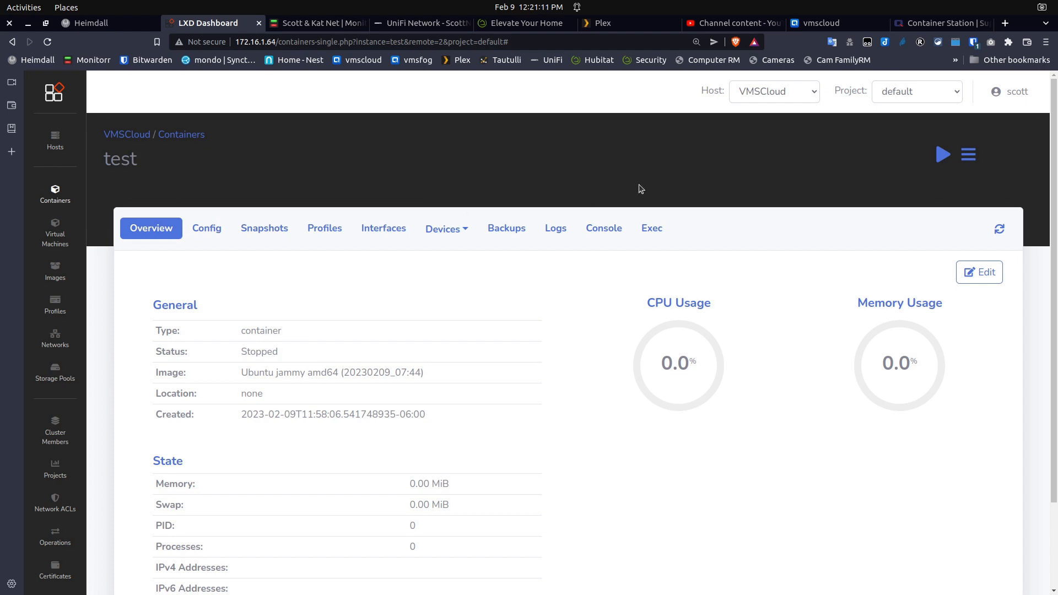
Publish the test container as an image with a Jammy description, OS Ubuntu, release 22.04
click(969, 156)
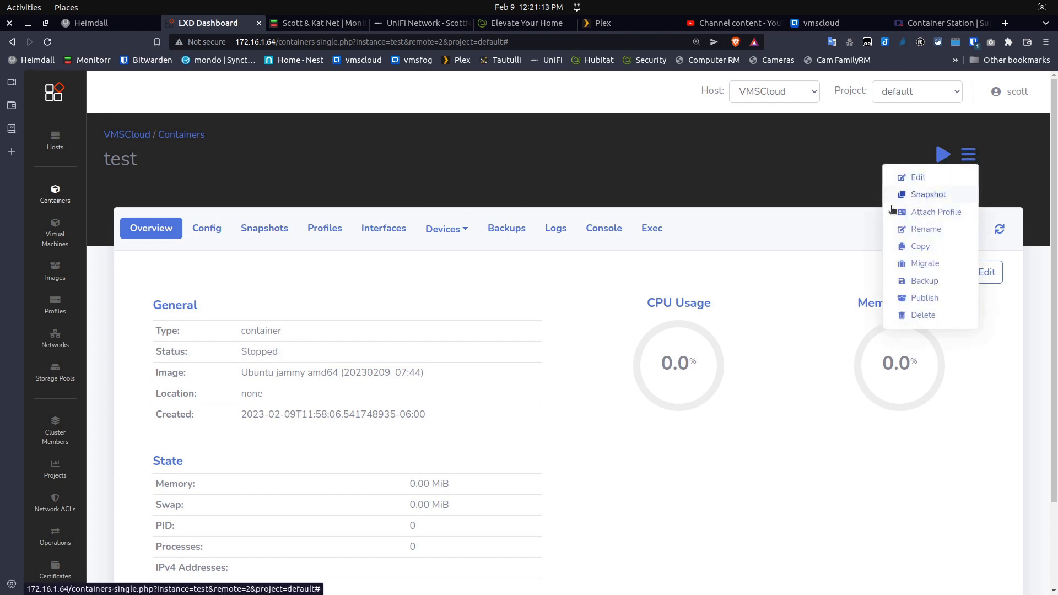
click(925, 298)
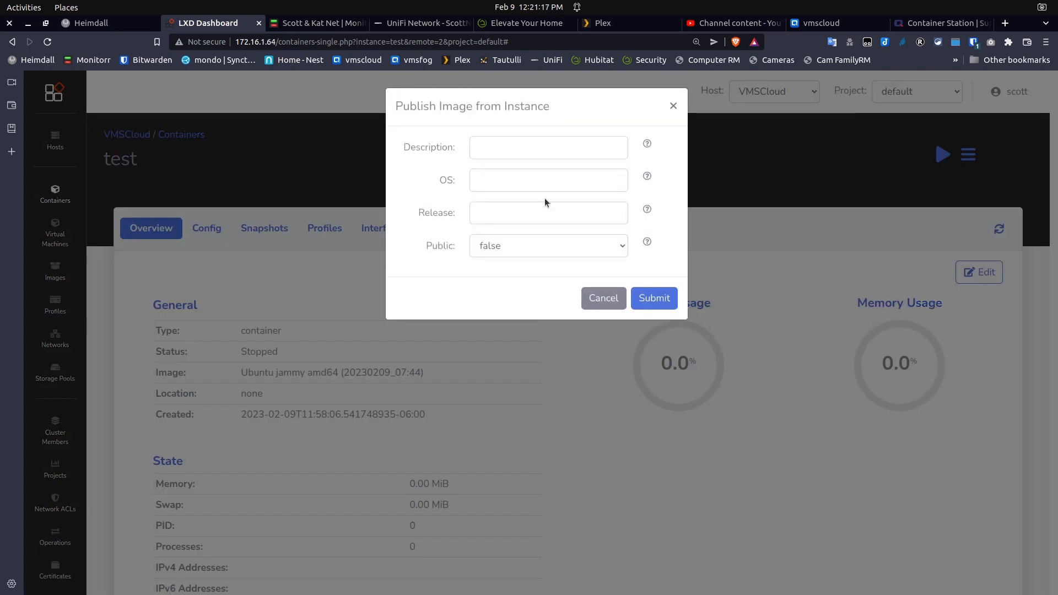
click(523, 149)
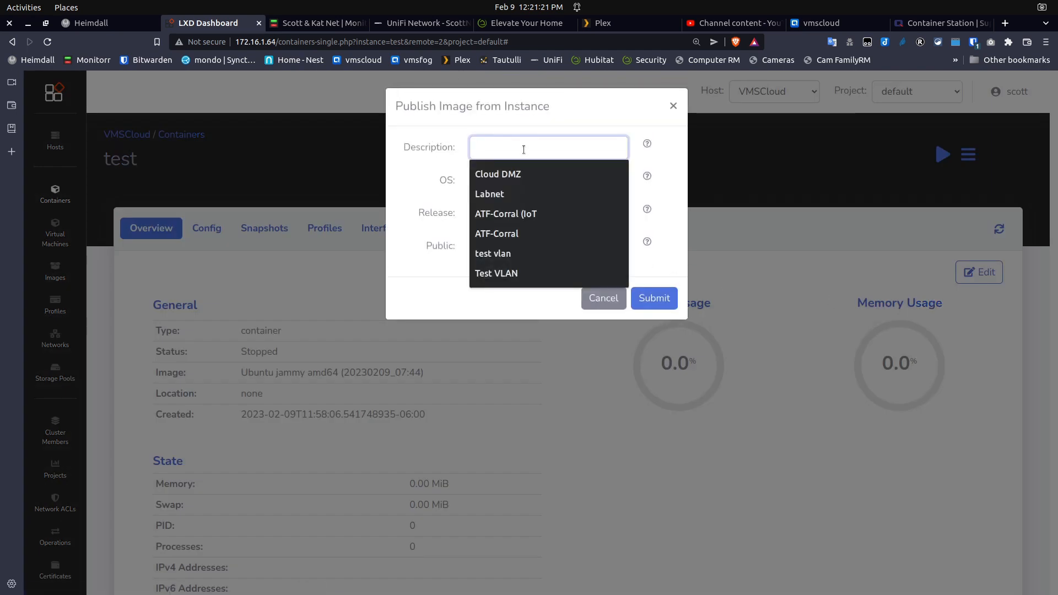
text(Jammy )
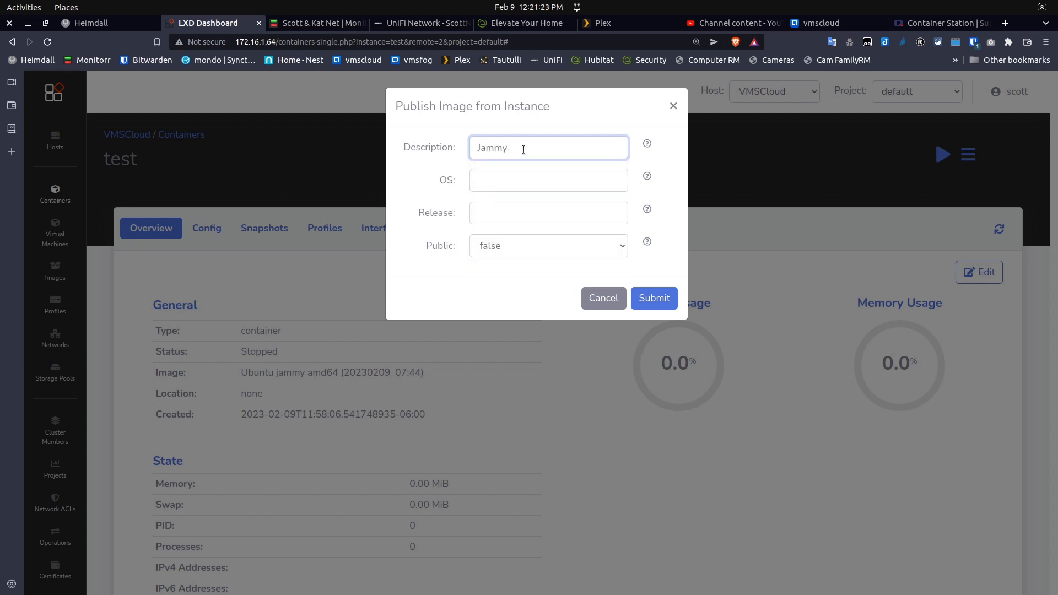
text(with Scott Account)
click(488, 183)
click(488, 208)
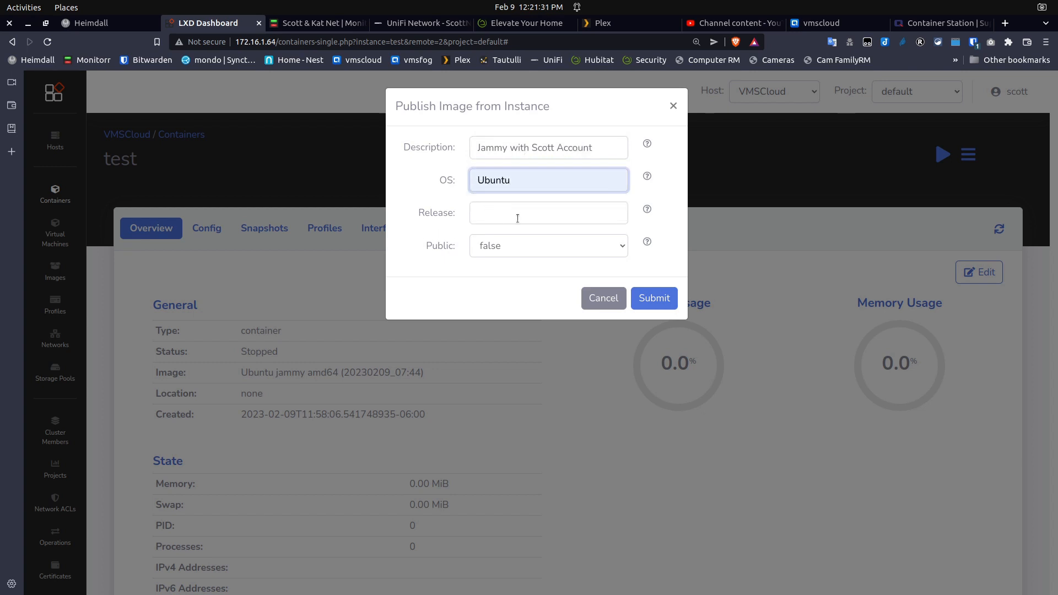
click(535, 217)
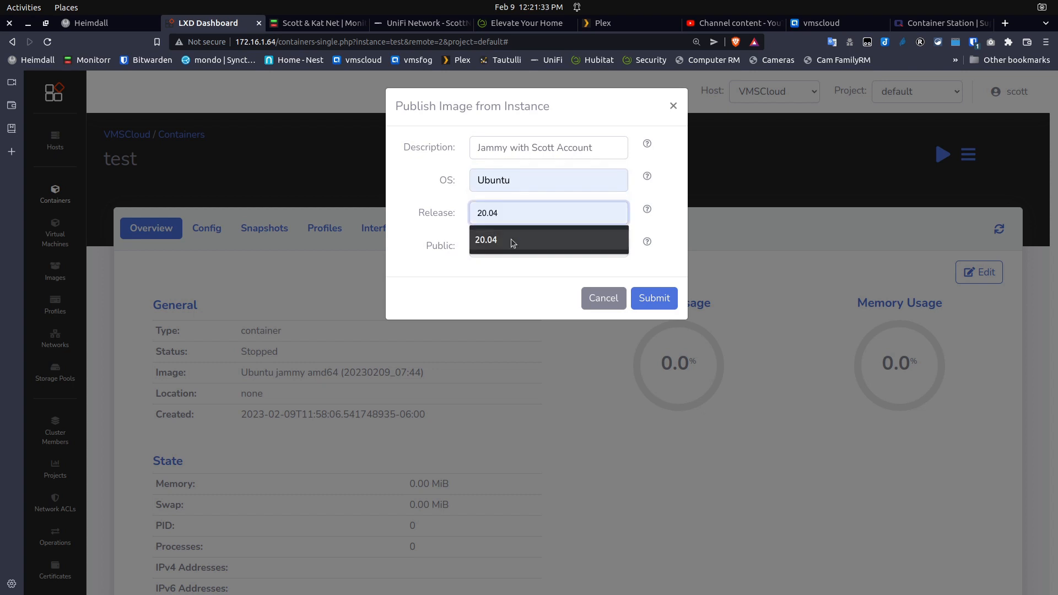
text(22.04)
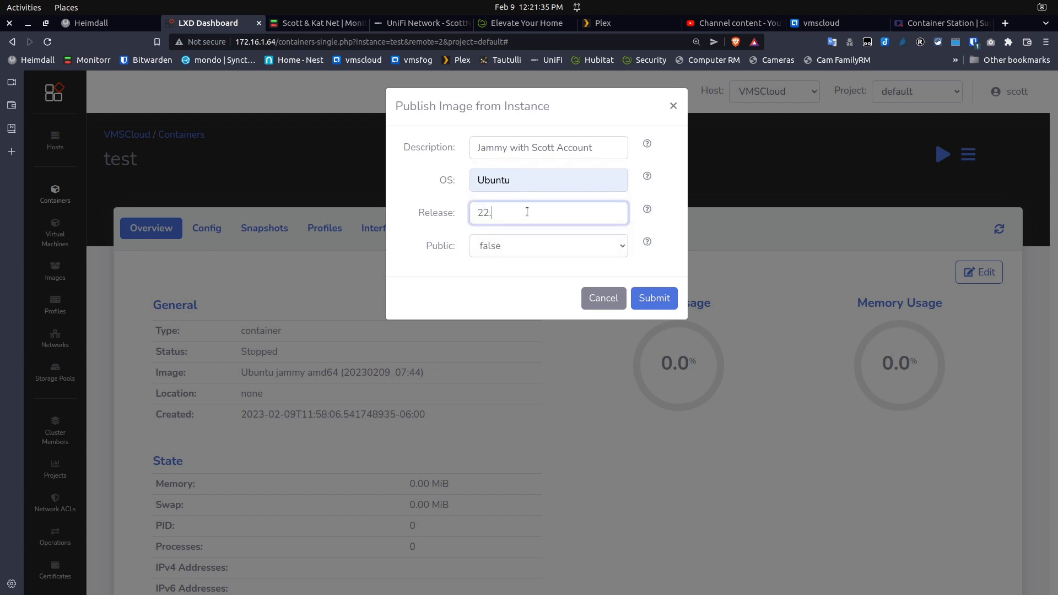
click(523, 270)
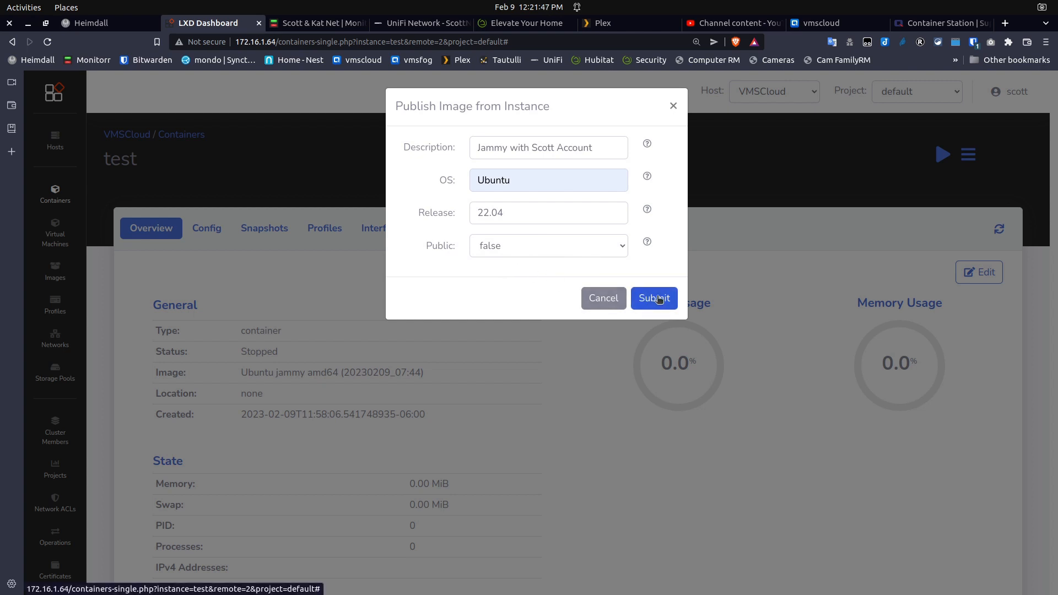
click(659, 300)
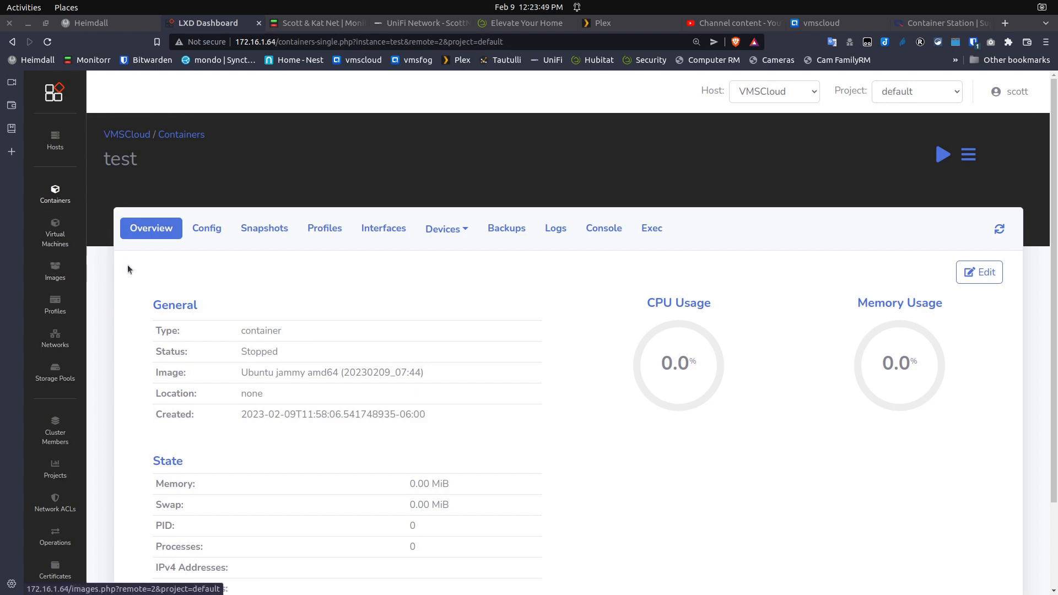
Check the new Jammy image in the Images list, then return to the Containers list
click(55, 269)
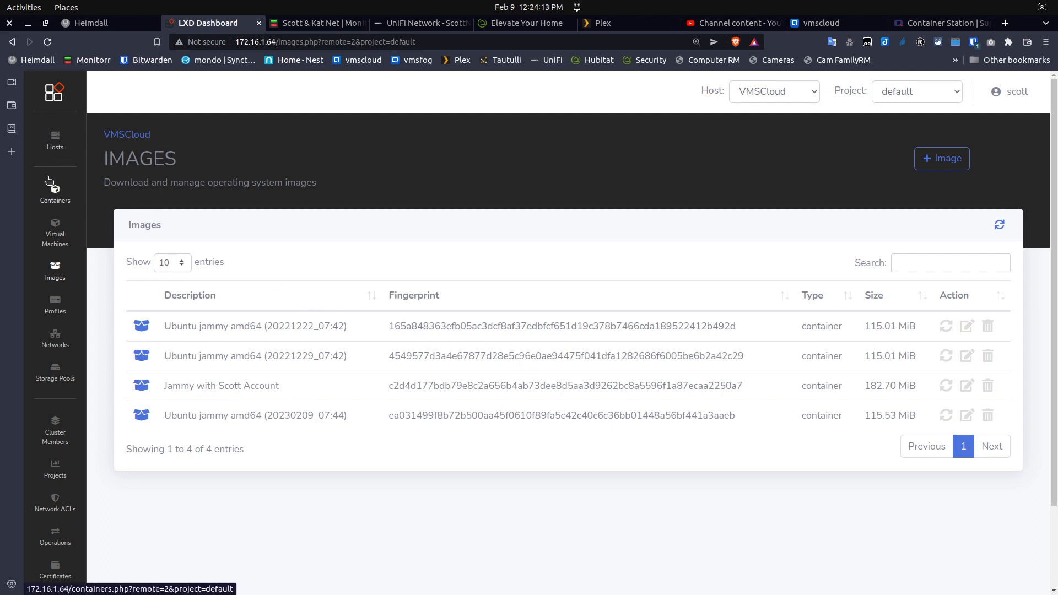
click(55, 193)
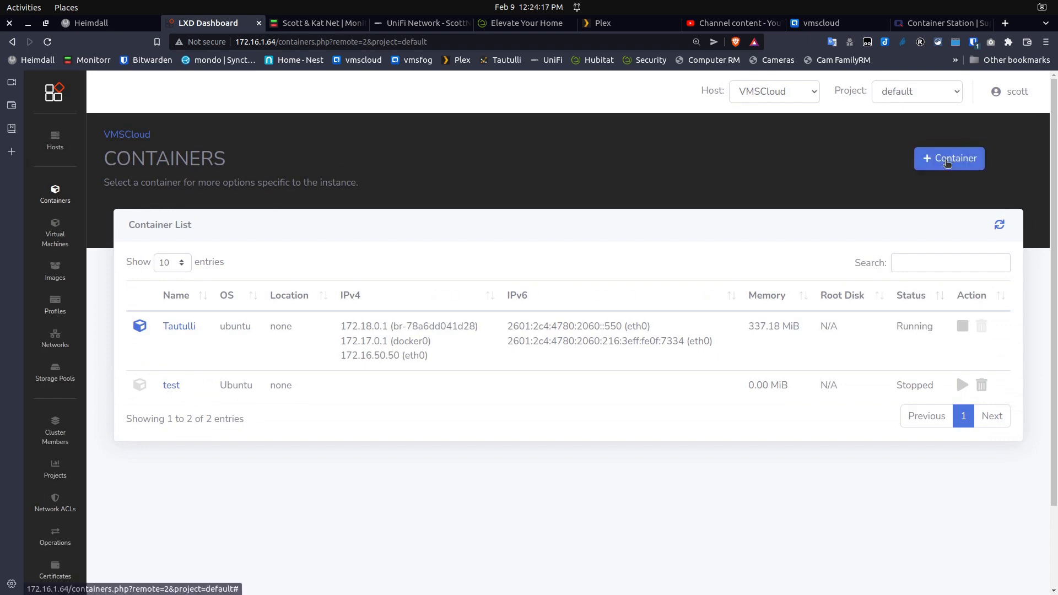
Start a new container named Test2 and enter the description 'Test from an image'
click(966, 167)
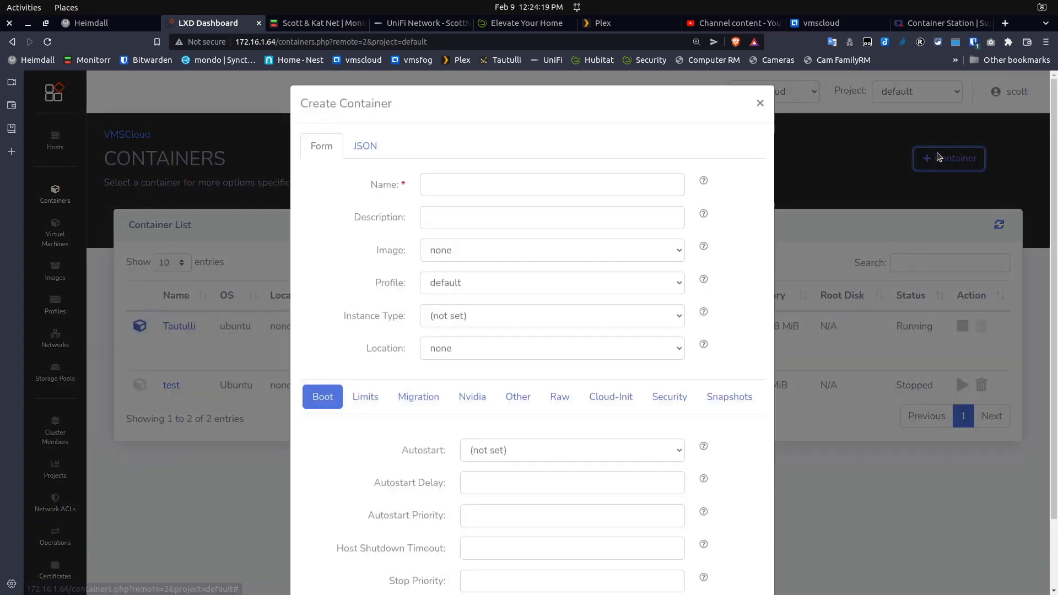
click(439, 186)
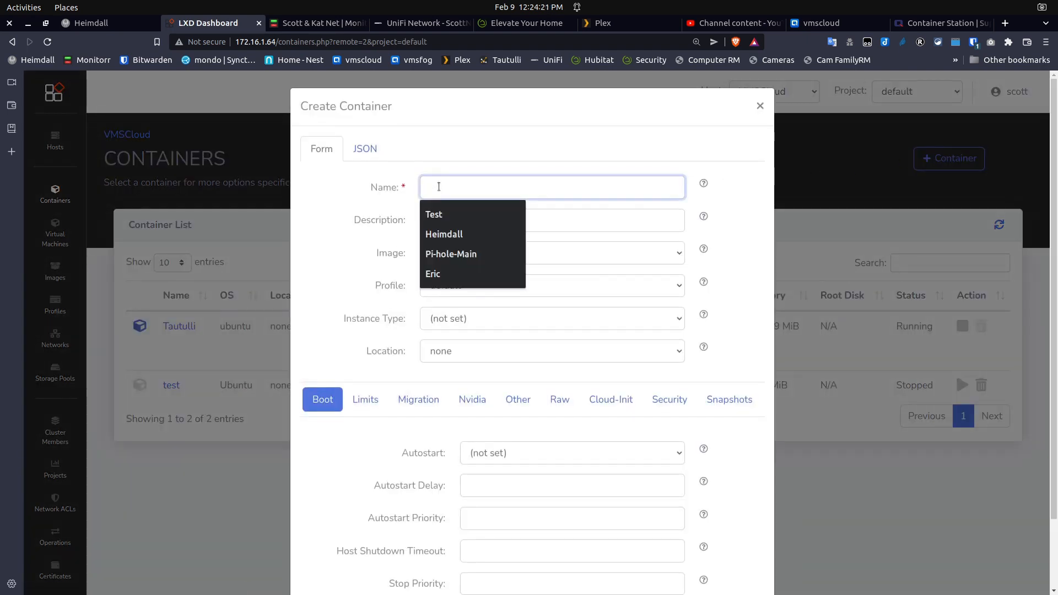
text(Test1)
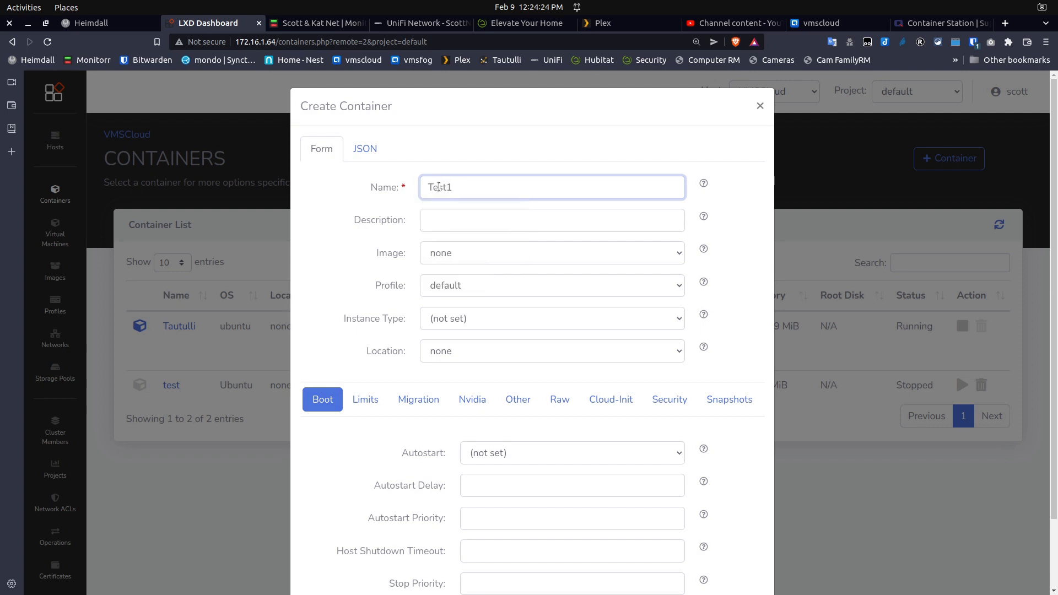
key(BackSpace)
click(441, 224)
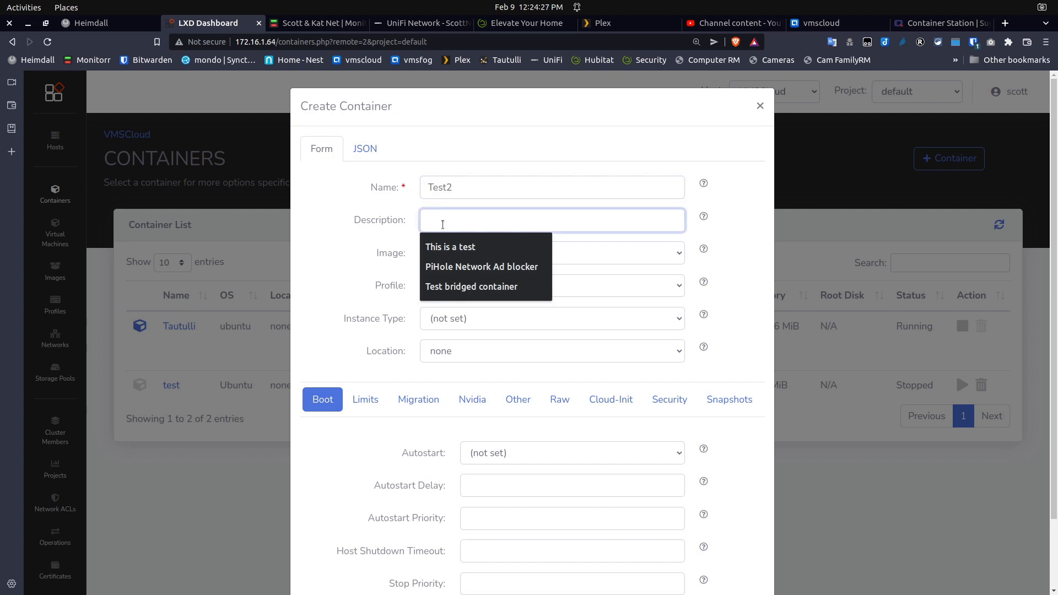
text(Test fr)
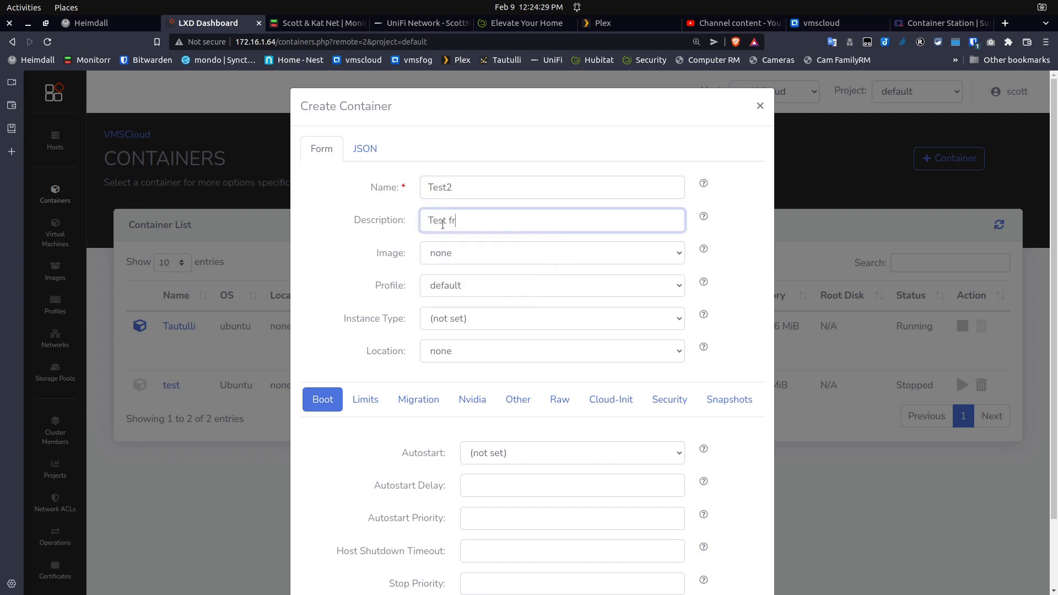
text(om an image)
Choose the custom Jammy image for Test2 and leave the profile on default
click(675, 254)
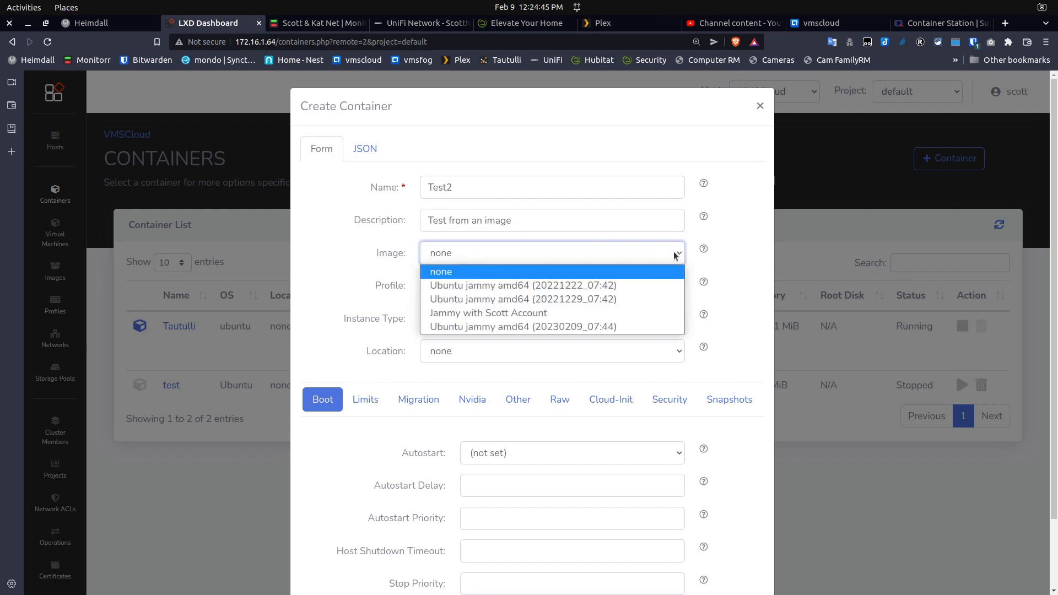
click(675, 255)
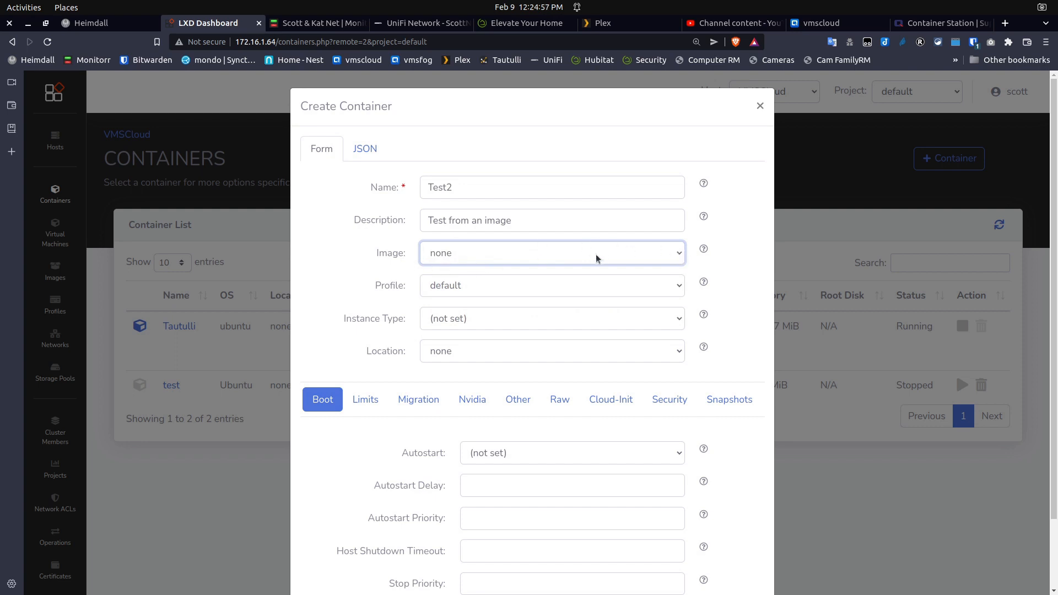
click(678, 253)
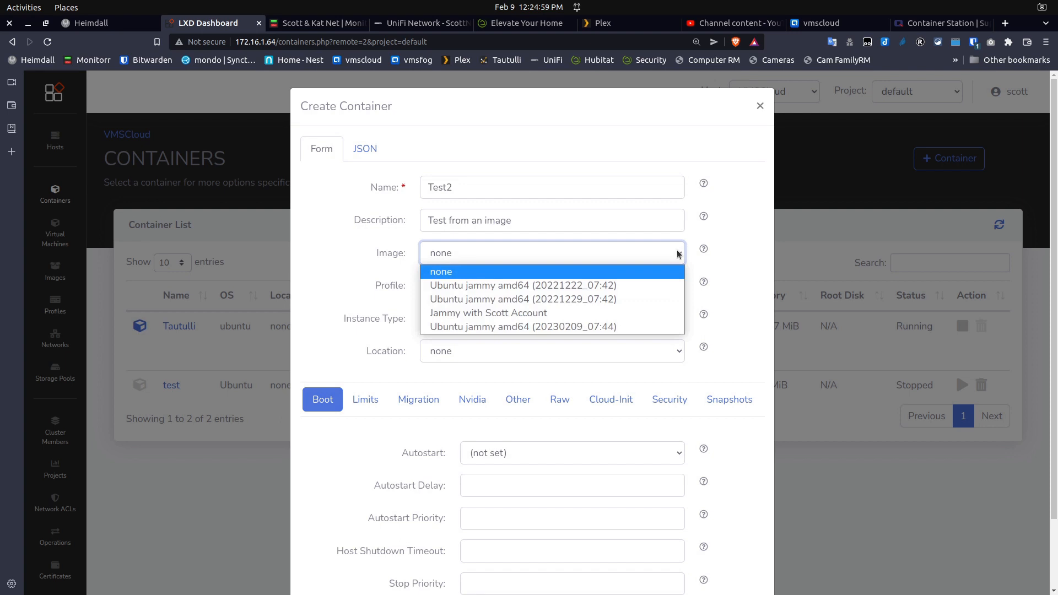
click(531, 313)
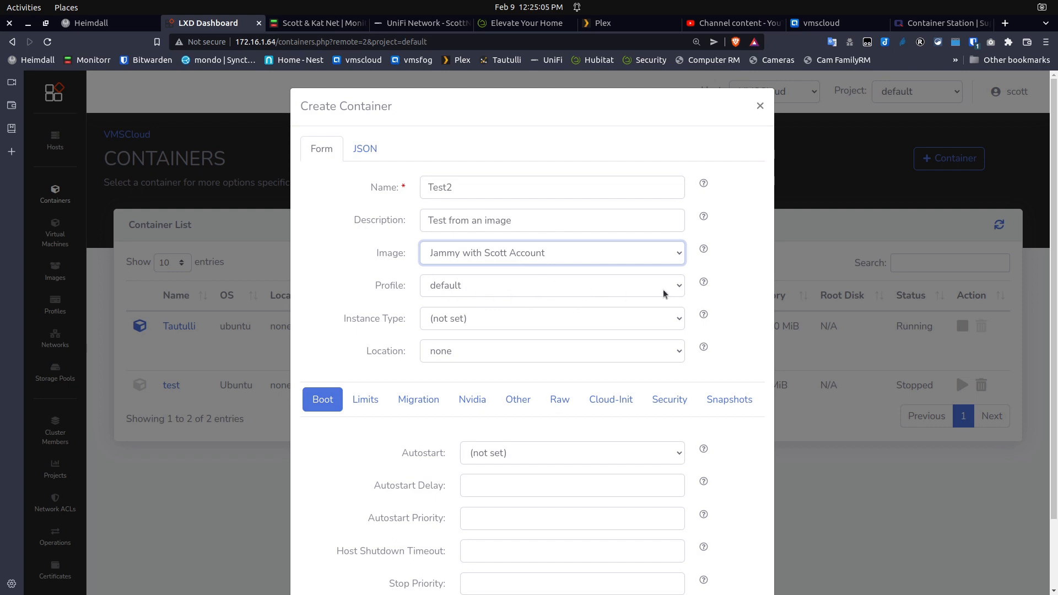
click(677, 287)
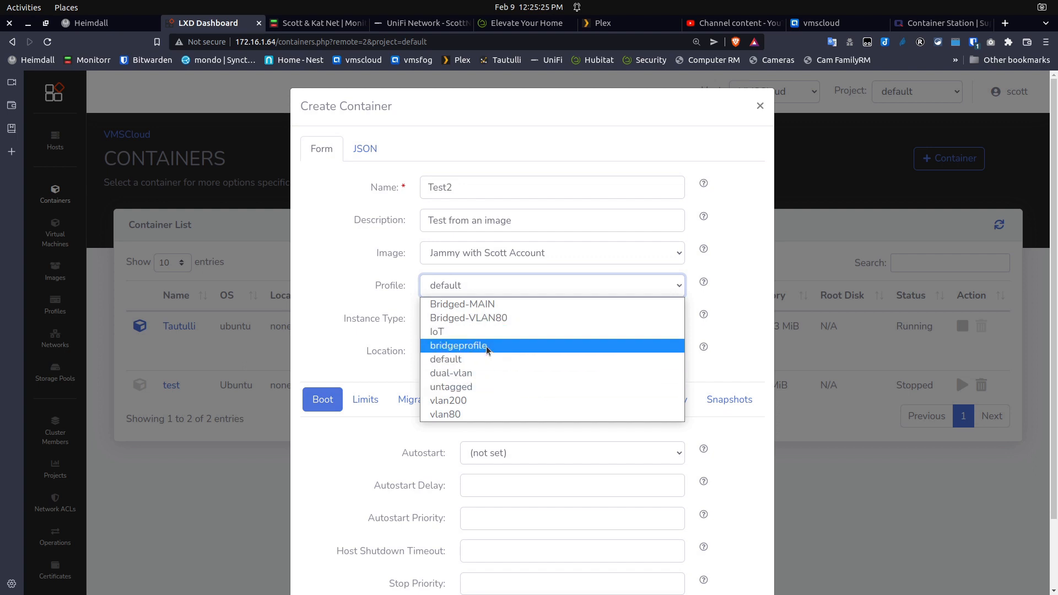
click(505, 296)
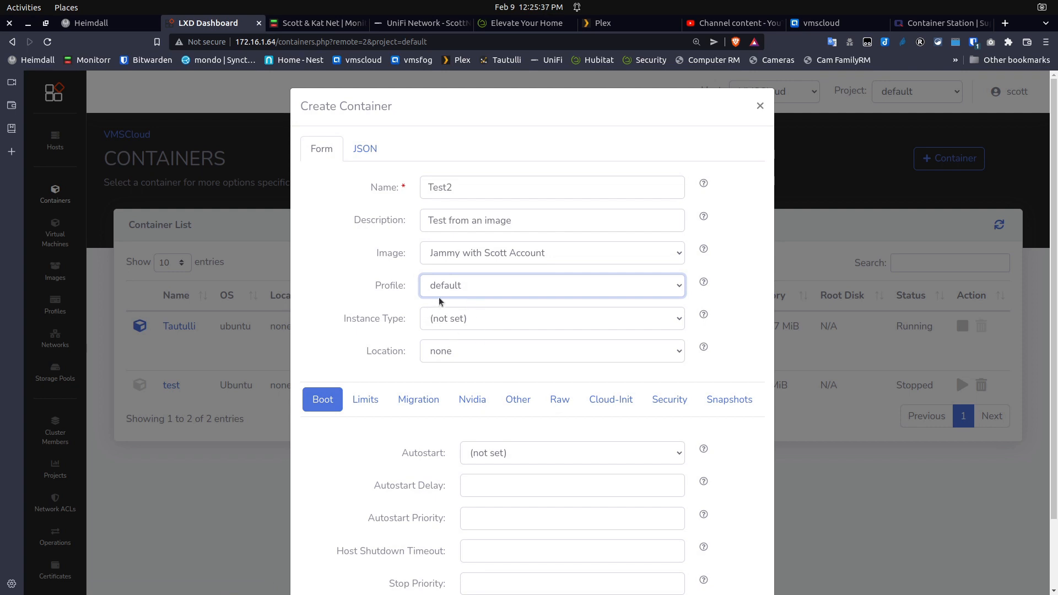
Set the new container to start automatically
scroll(493, 426, down, 3)
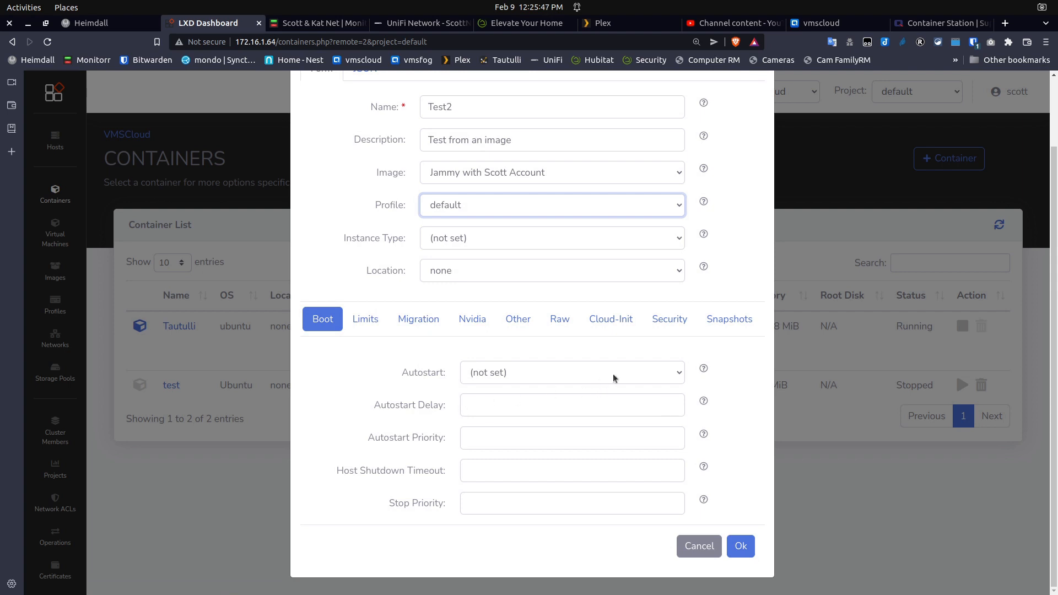
click(681, 373)
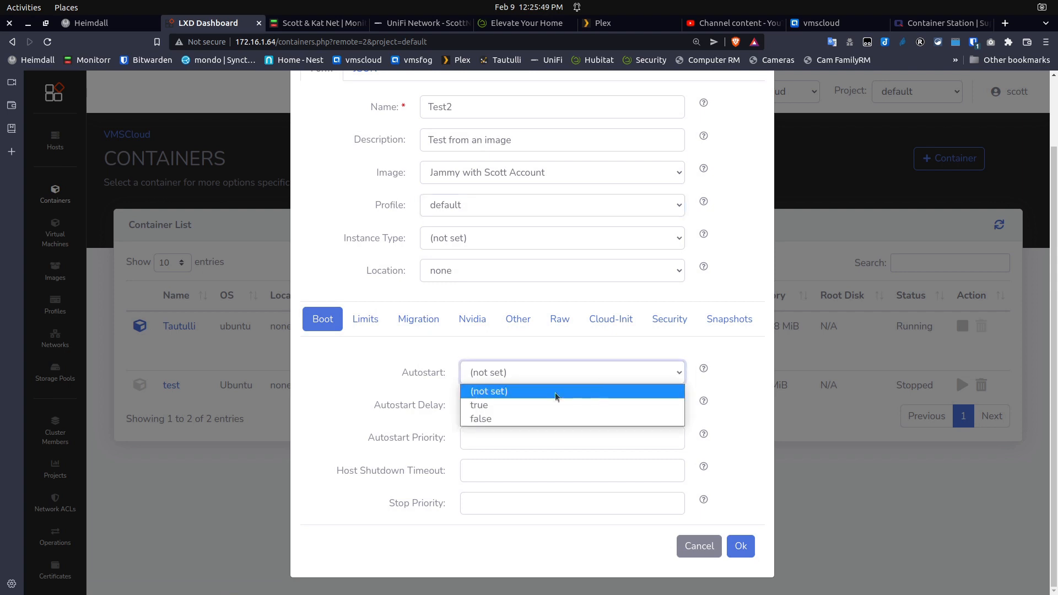
click(502, 409)
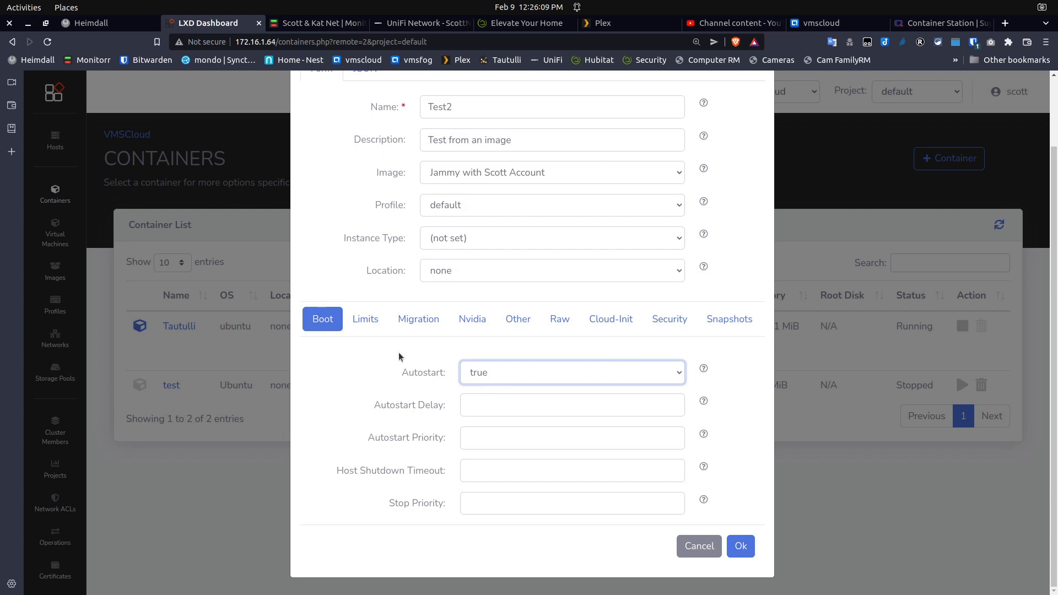
On the Limits tab, set the CPU limit to 2 and leave CPU Allowance empty
click(365, 317)
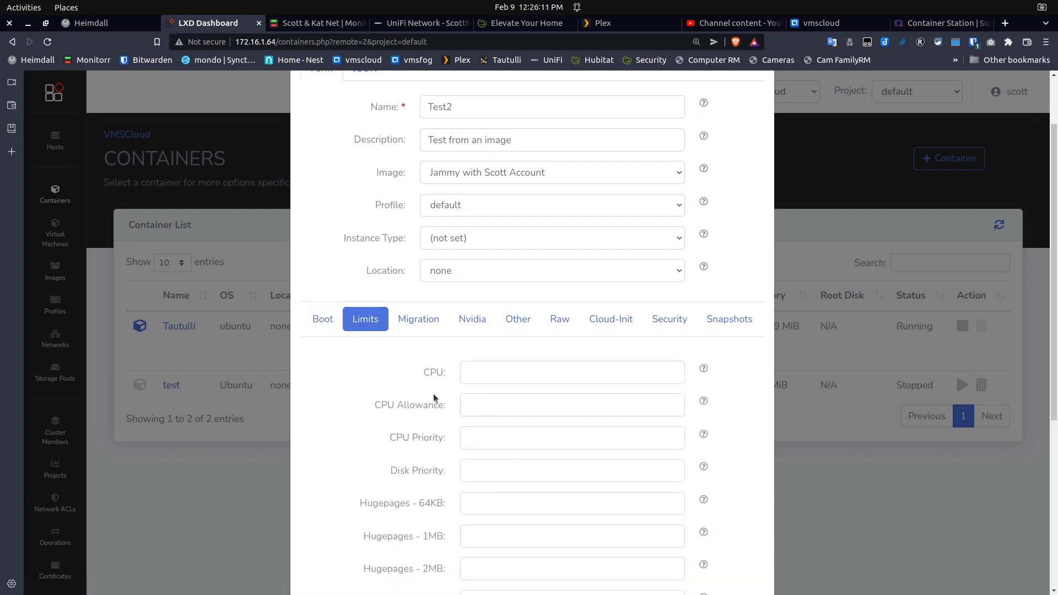
click(472, 376)
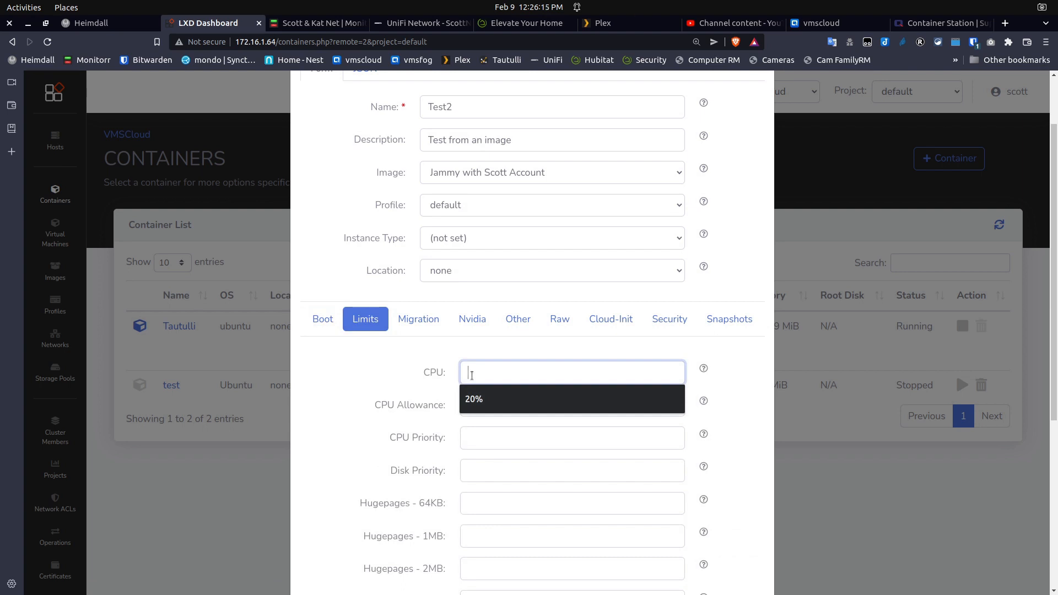
text(2)
click(373, 386)
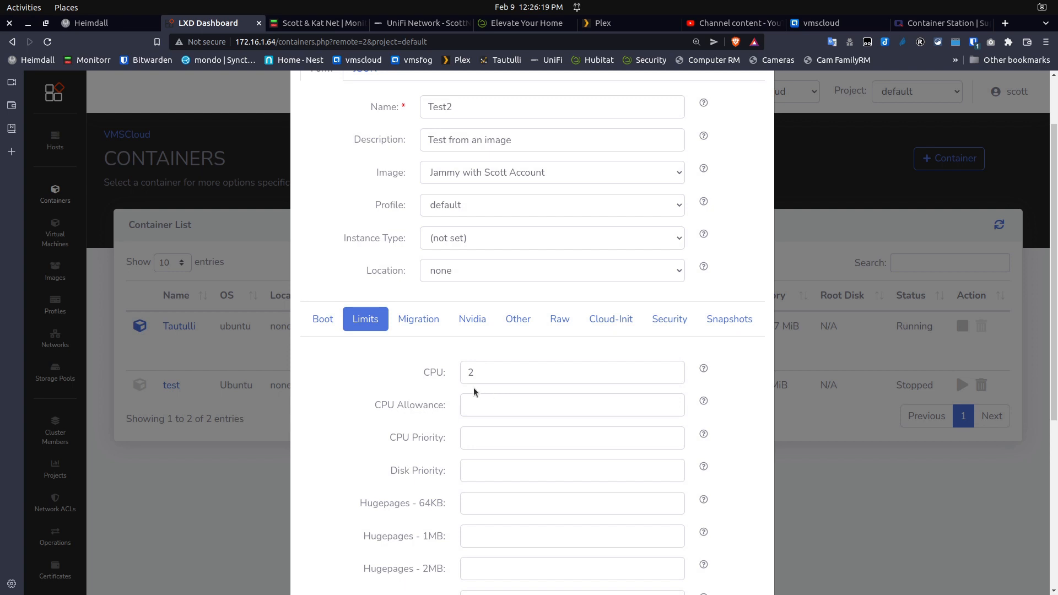
click(494, 403)
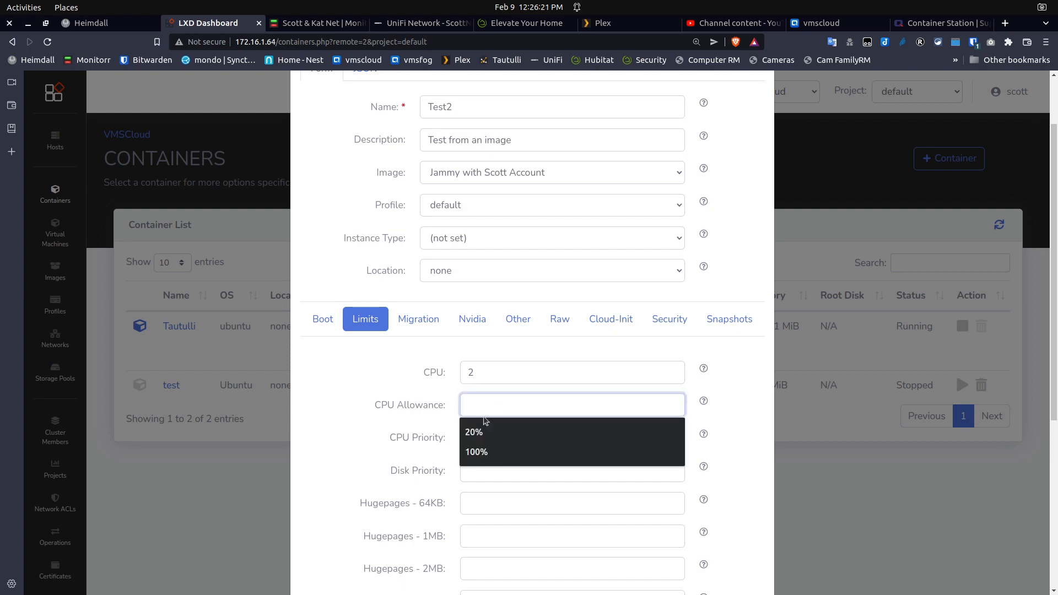
click(383, 379)
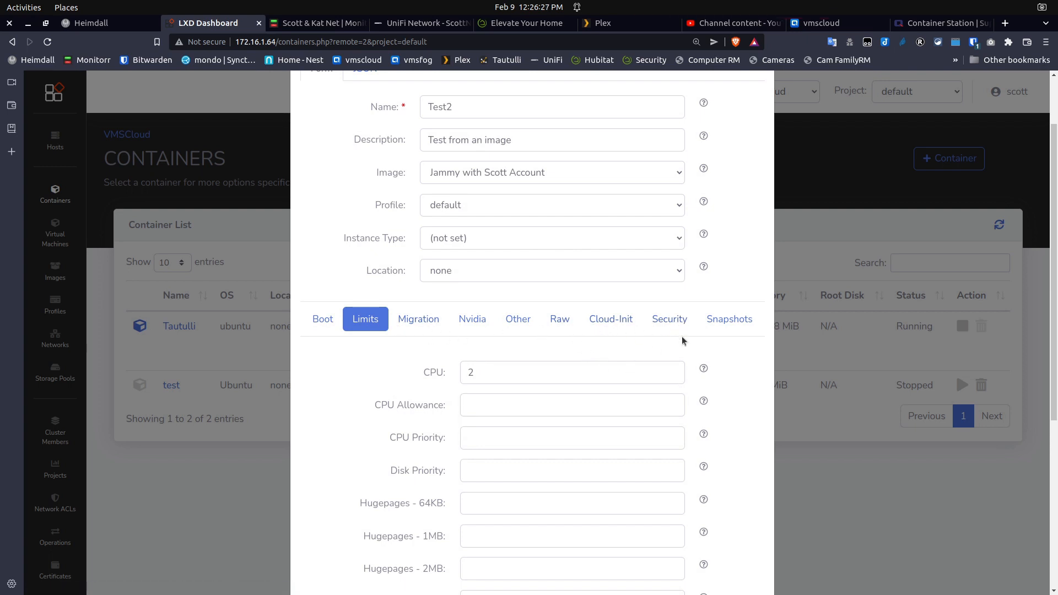
Set Privileged to true in Test2's Security settings and scroll to the bottom of the form
click(669, 319)
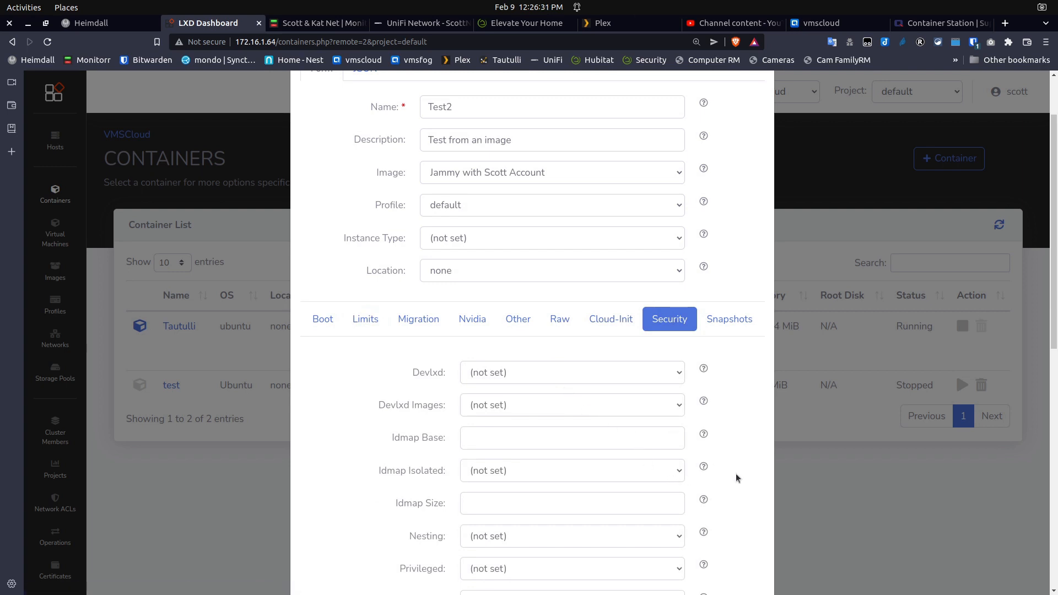
scroll(738, 479, down, 3)
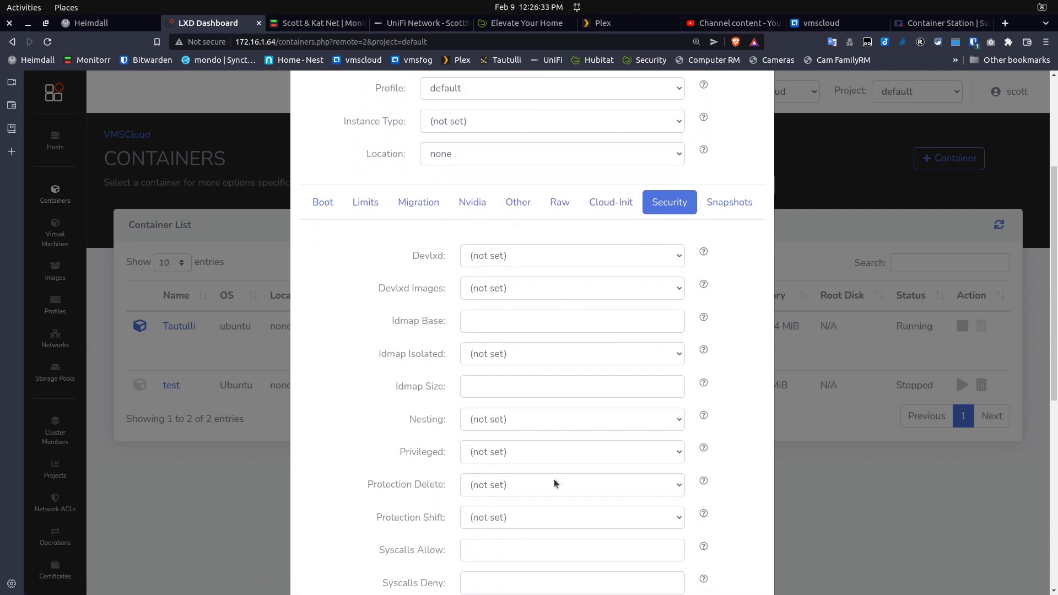
click(681, 456)
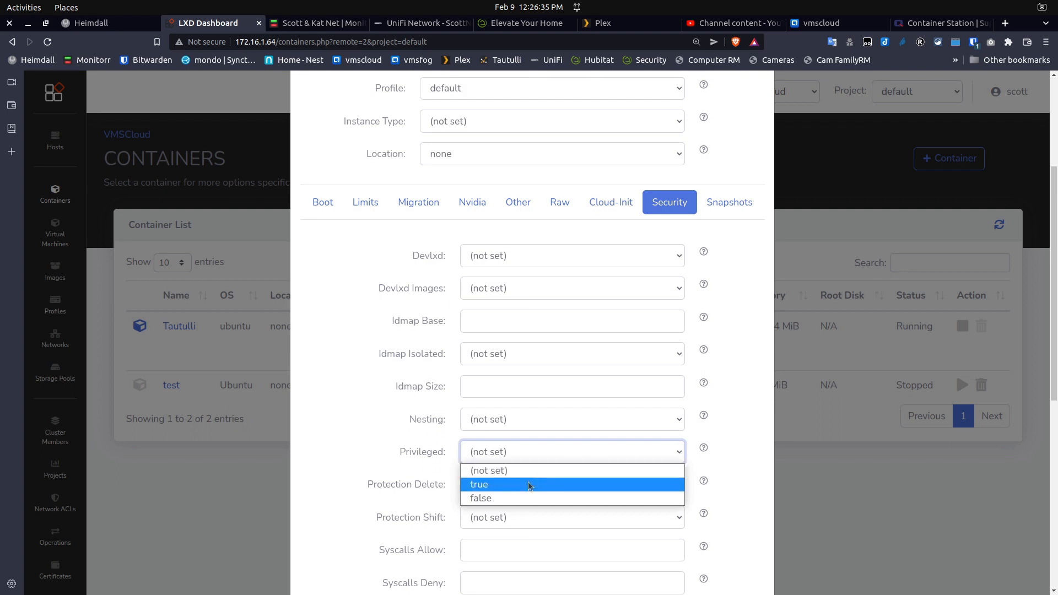
click(543, 485)
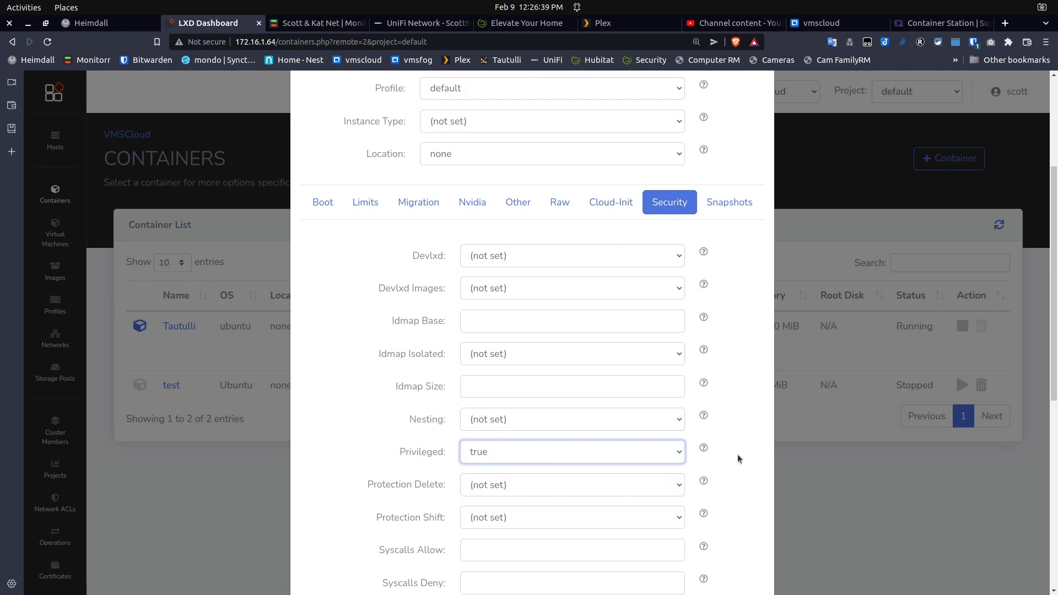
scroll(739, 458, down, 6)
scroll(738, 458, down, 2)
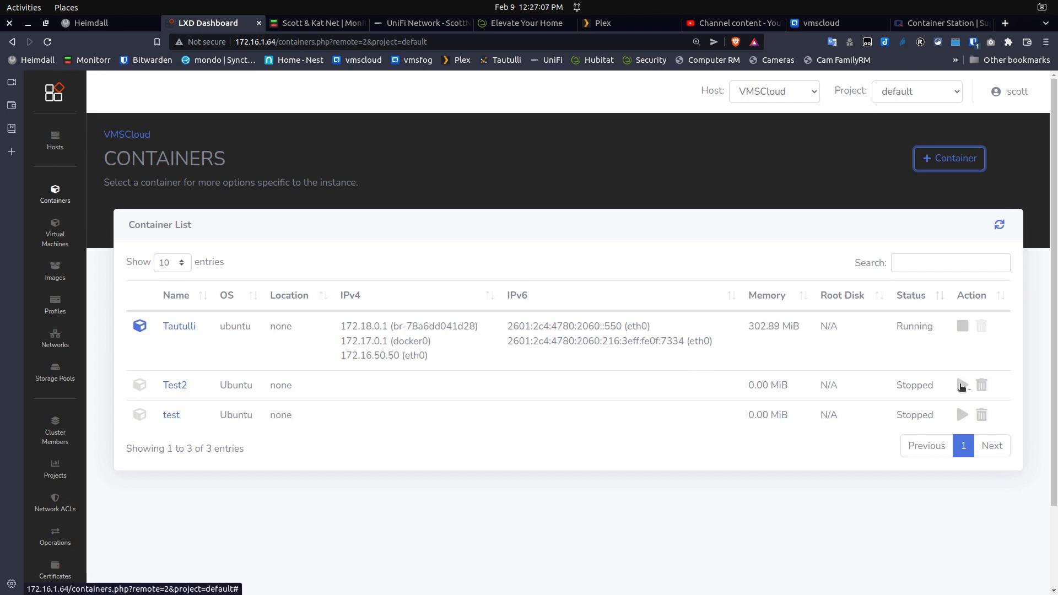
Start Test2, then select its IPv4 address 10.0.7.16 on its Overview page
click(962, 386)
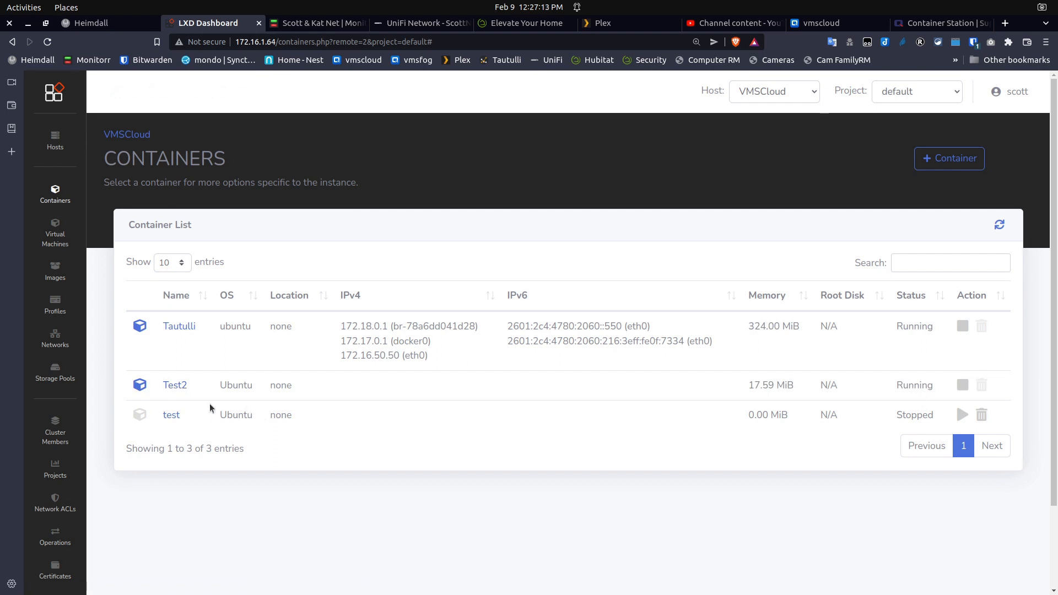
click(175, 386)
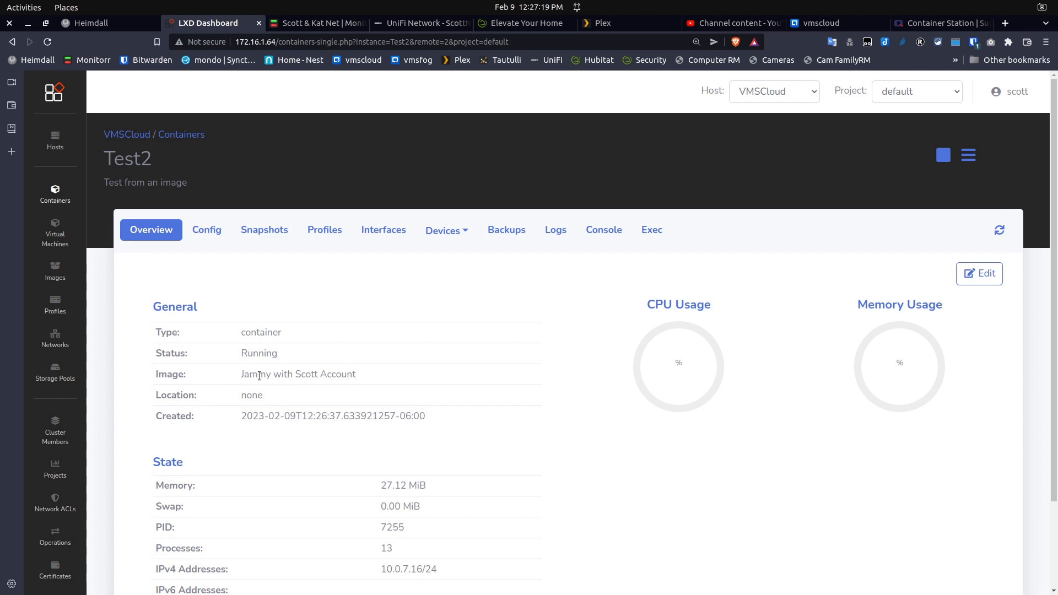
scroll(452, 440, down, 2)
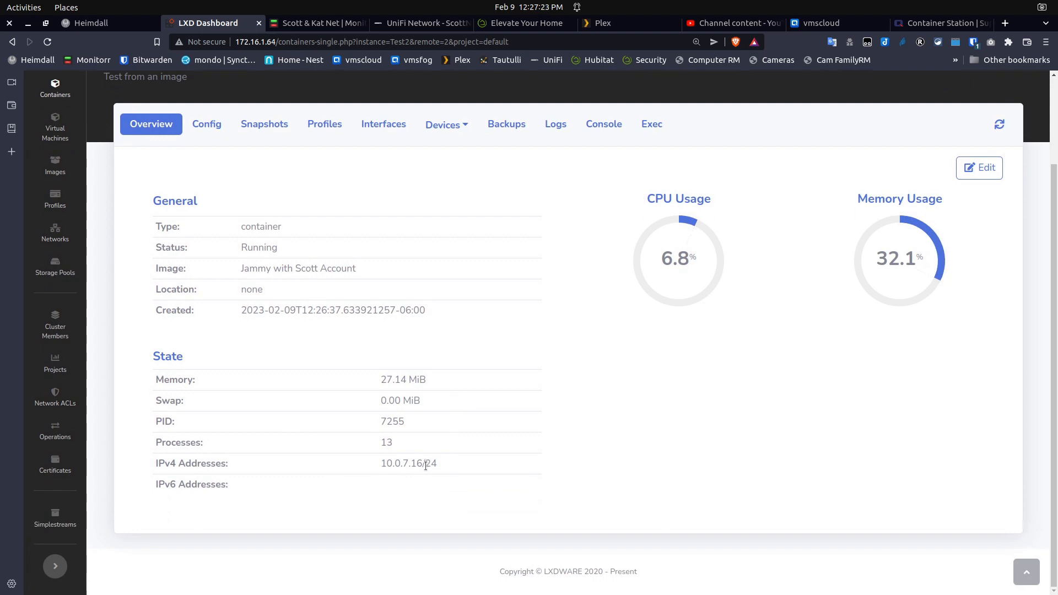
scroll(426, 466, up, 1)
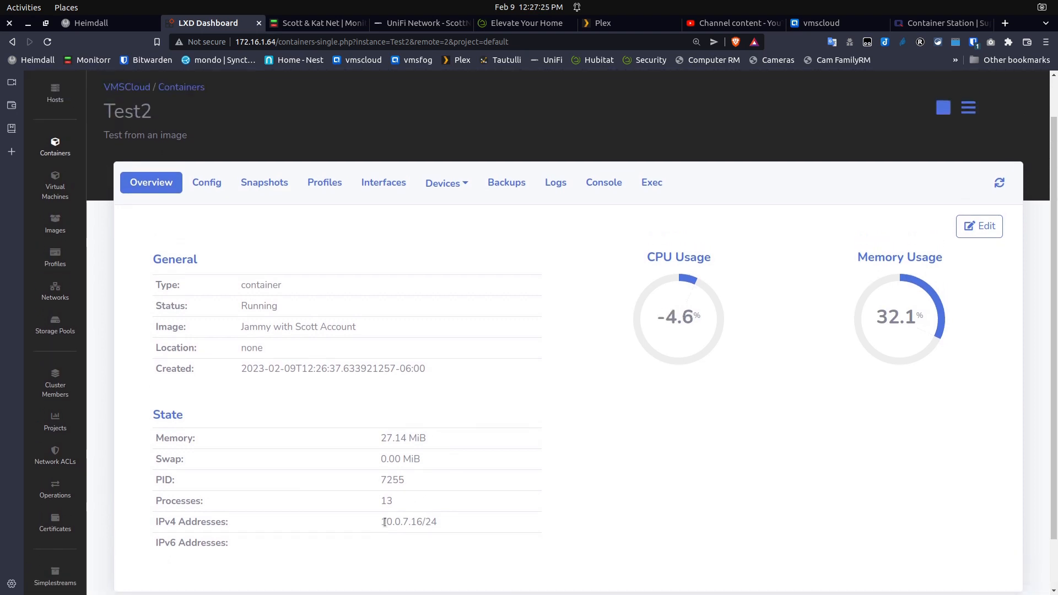
drag(383, 523, 425, 522)
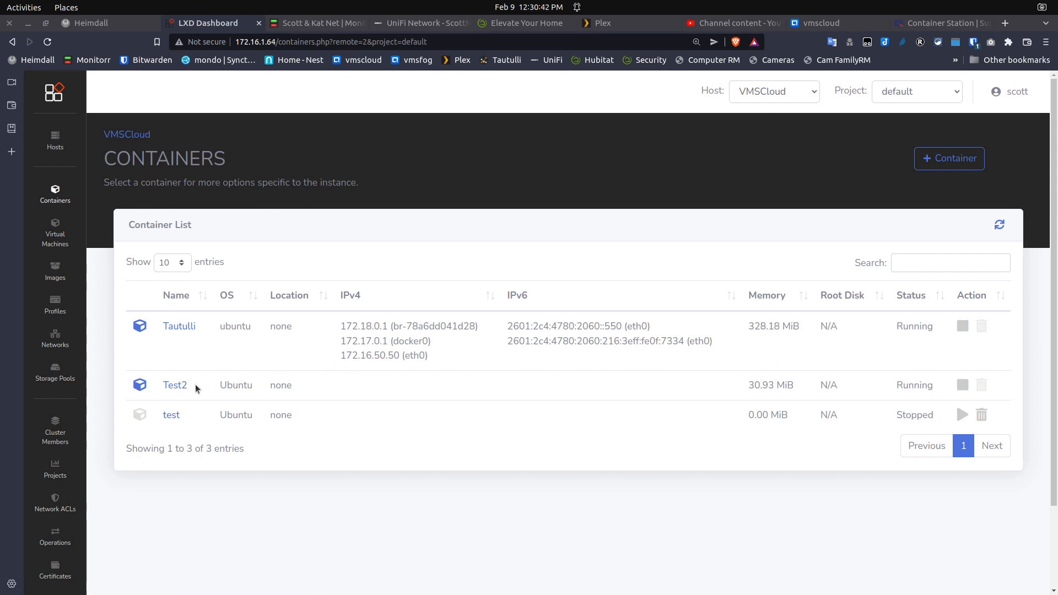
Confirm Test2 lists the default and bridgeprofile profiles, then move to Container Station
click(173, 386)
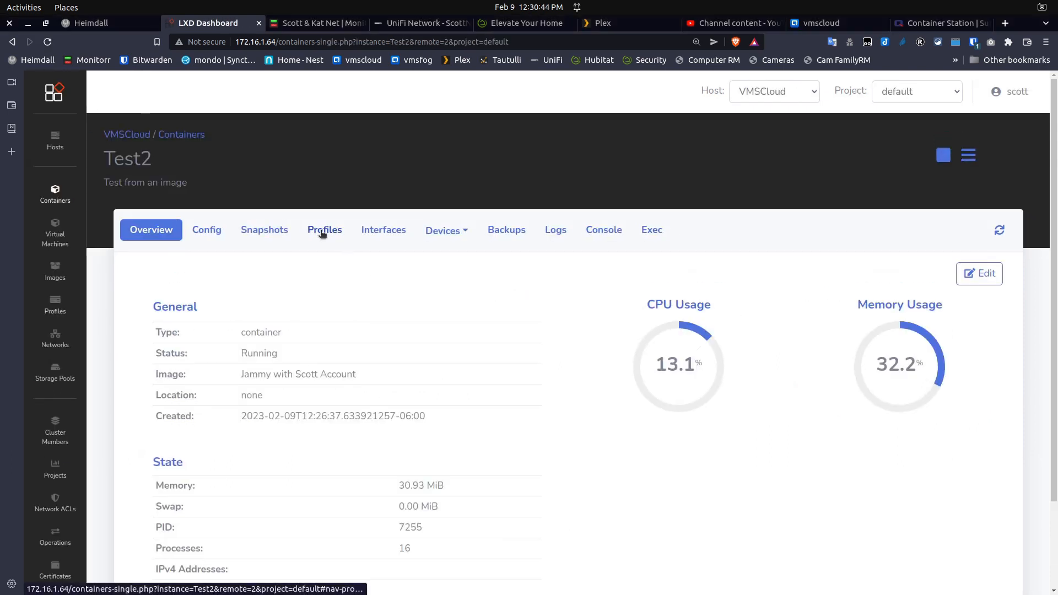
click(323, 231)
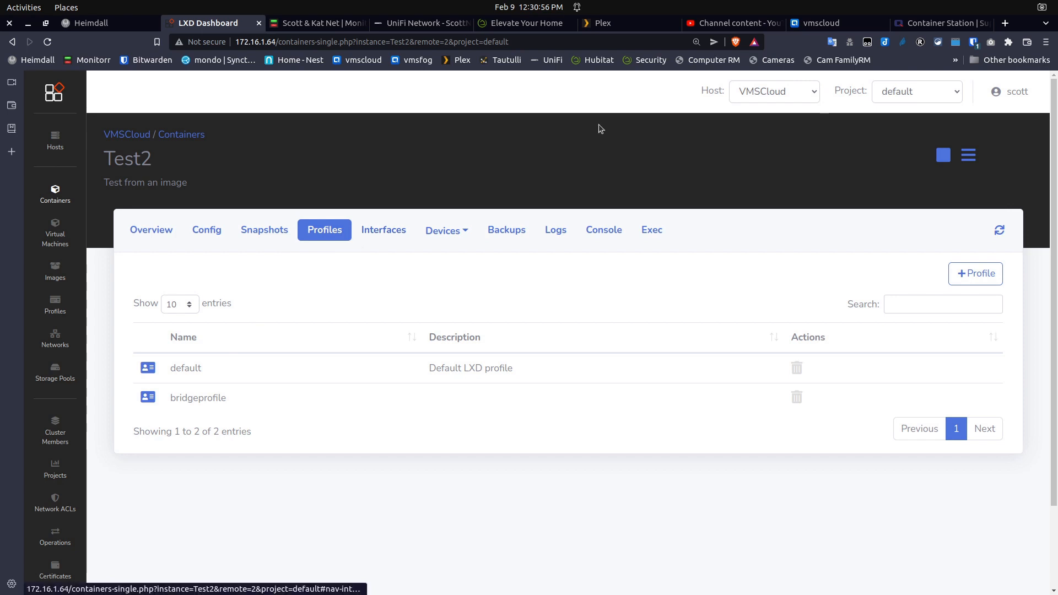
click(841, 24)
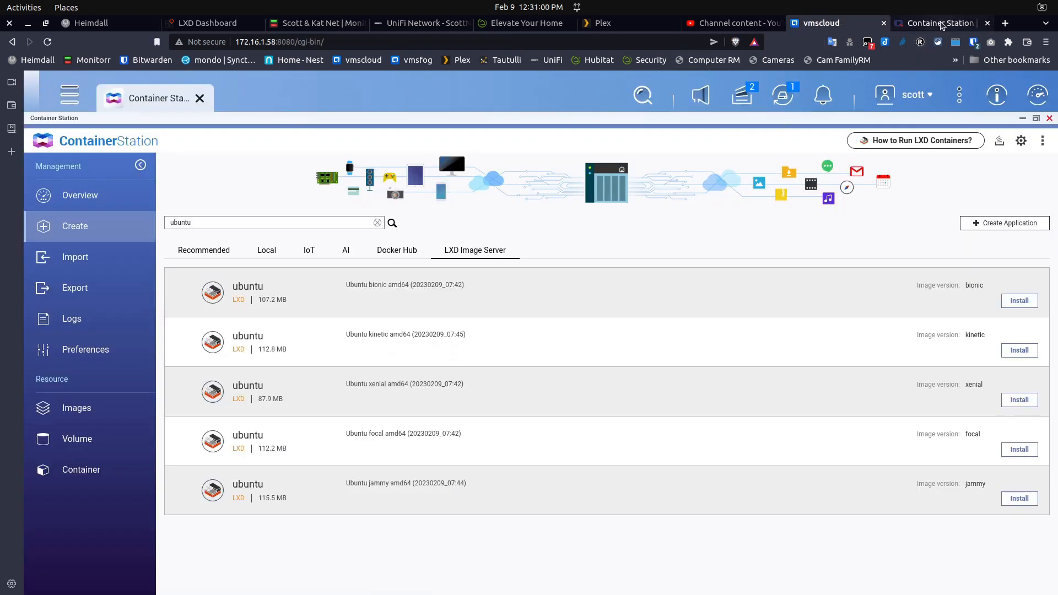
In Container Station, set Test2's Advanced Settings network mode to NAT and apply it
click(90, 195)
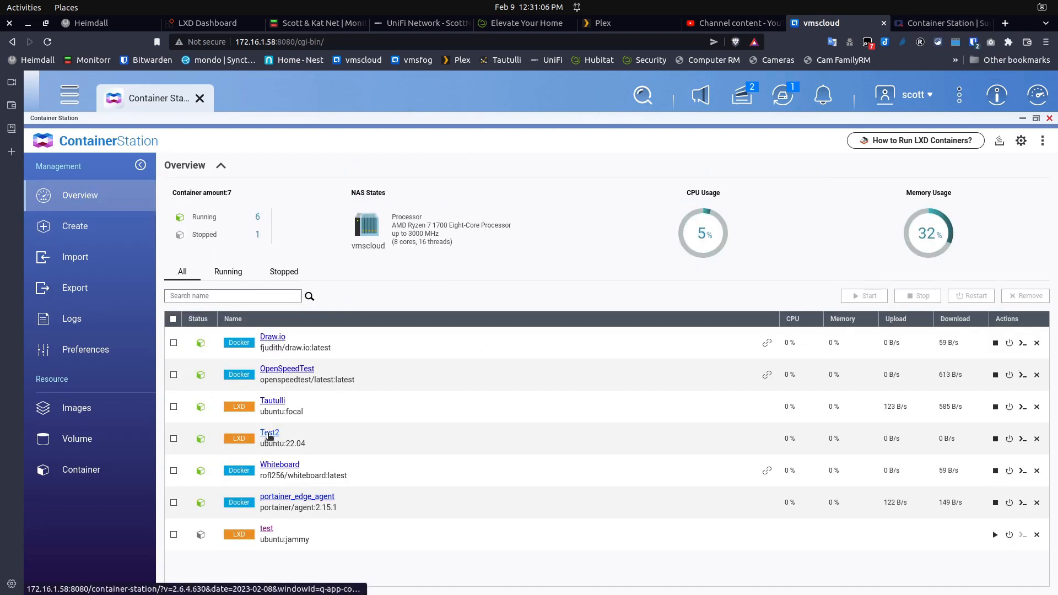
click(269, 433)
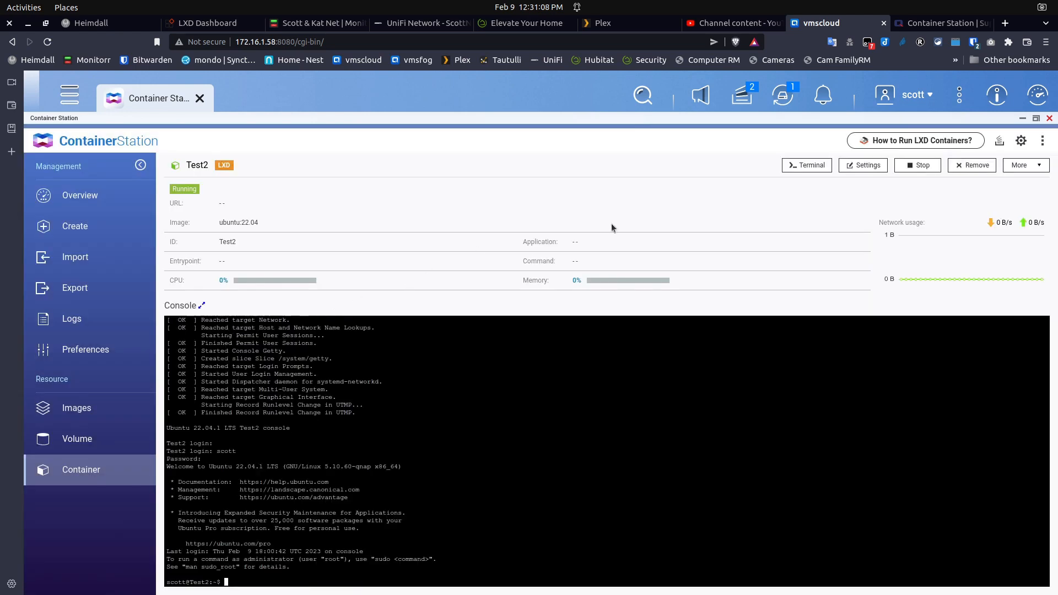
click(863, 165)
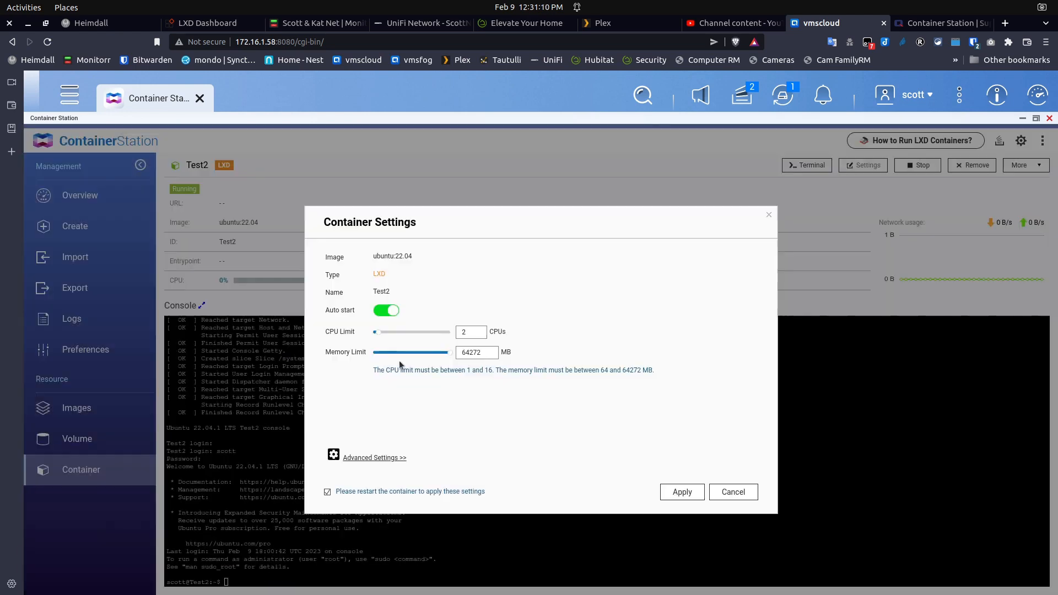
click(368, 457)
click(496, 309)
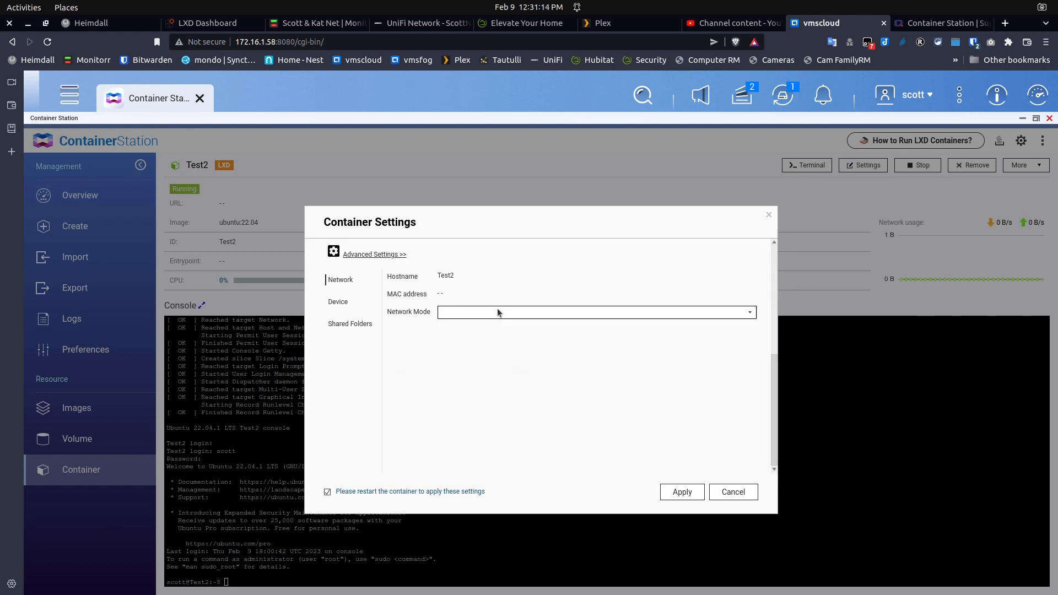
click(460, 327)
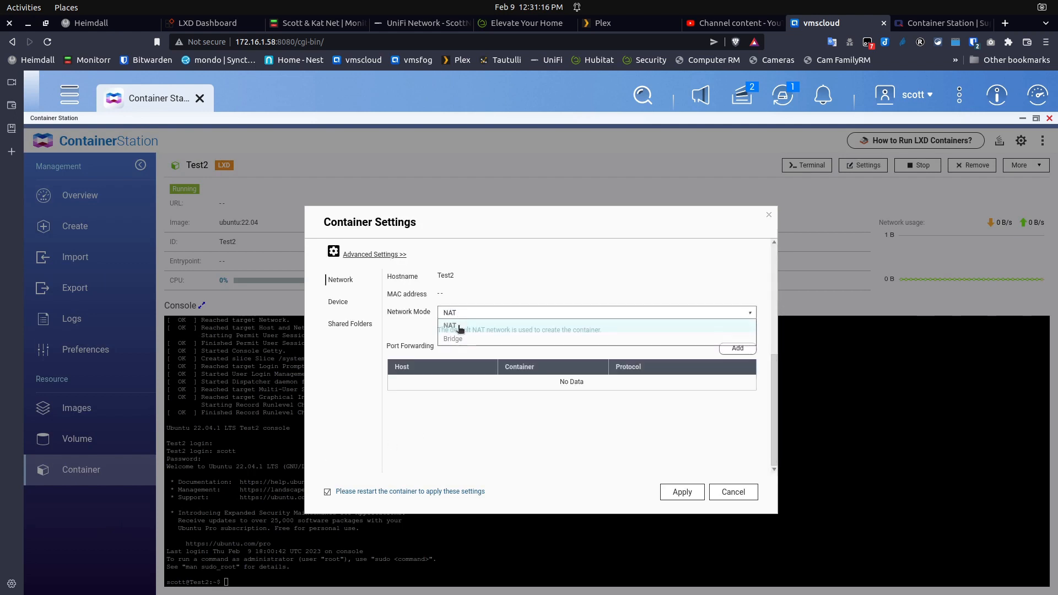
click(685, 492)
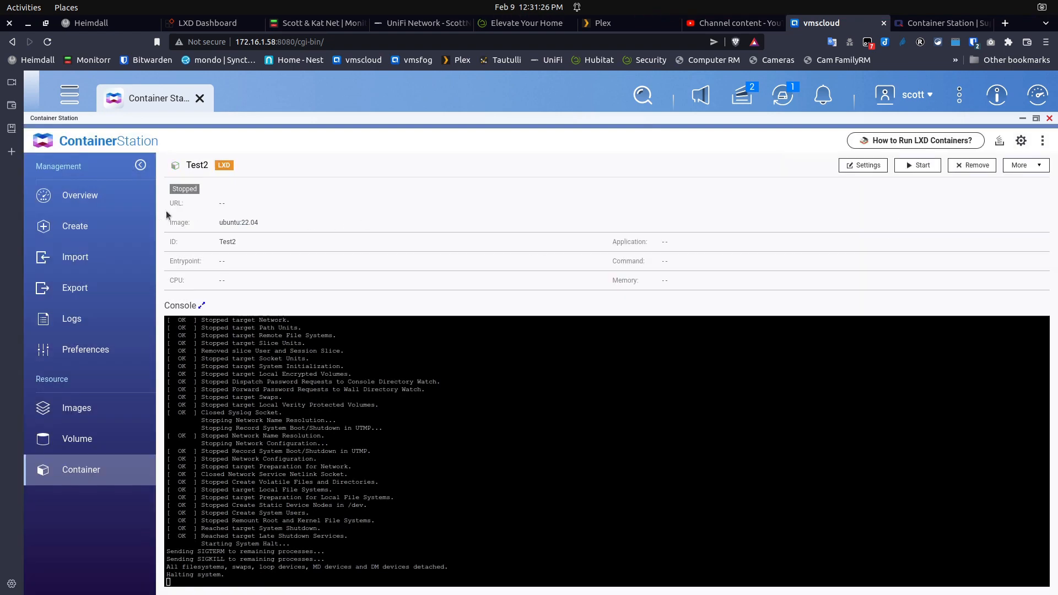
click(55, 197)
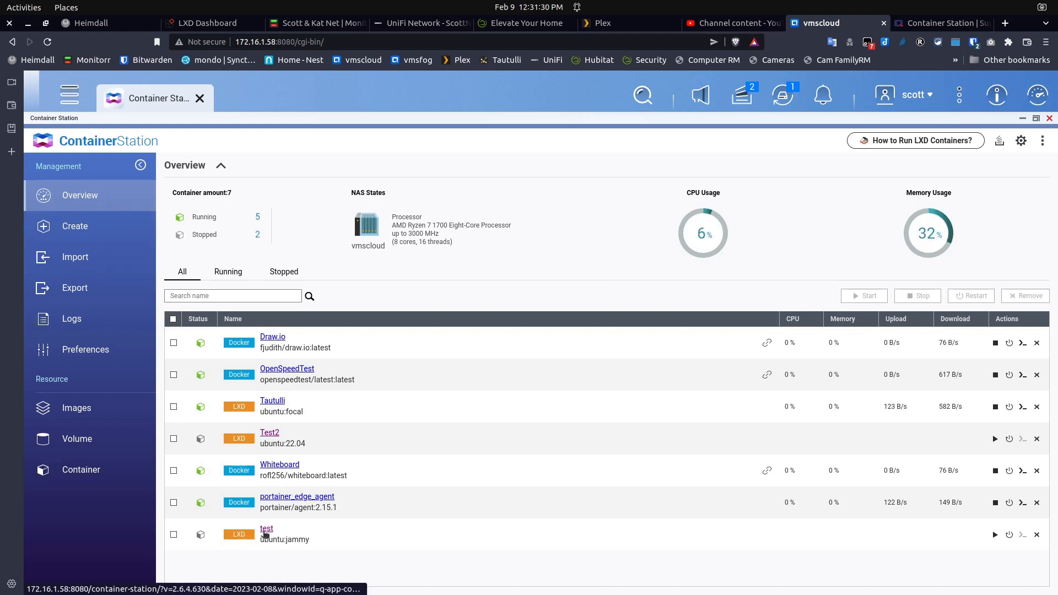
In the test container's Advanced Settings, switch Network Mode from Bridge to NAT and apply
click(267, 530)
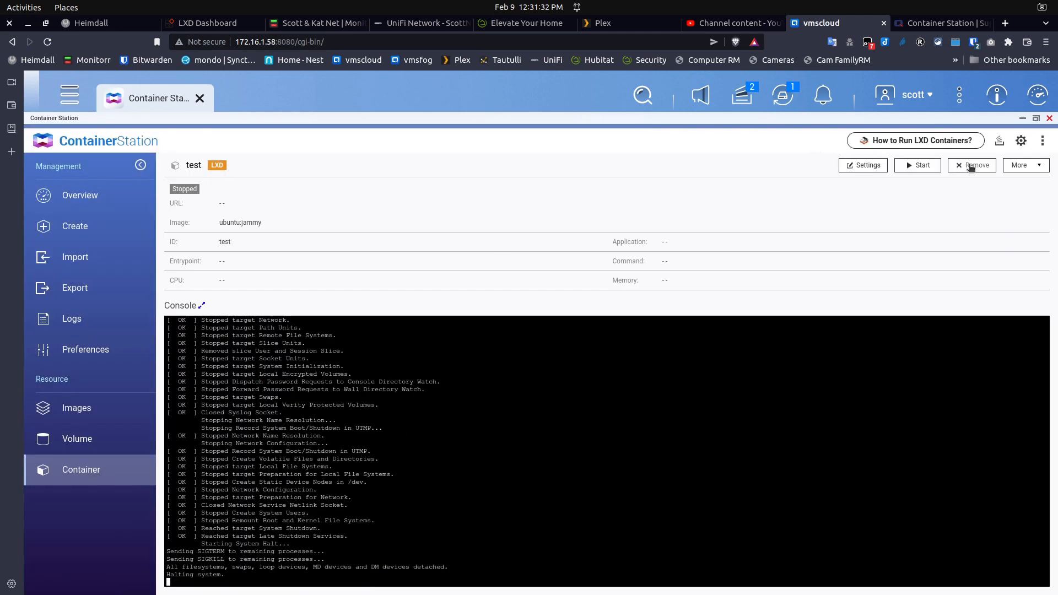
click(863, 167)
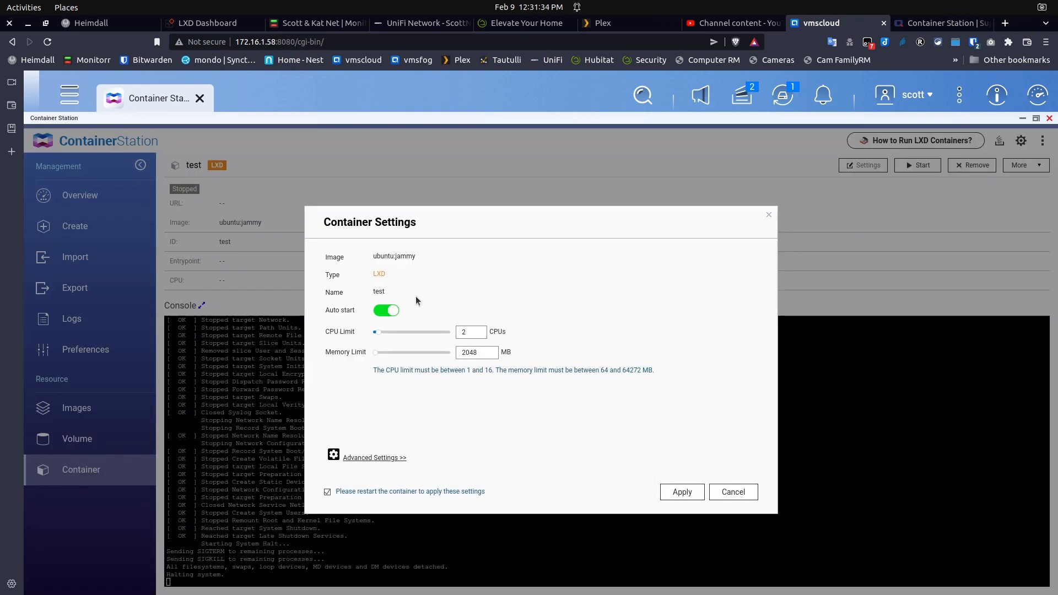
click(351, 456)
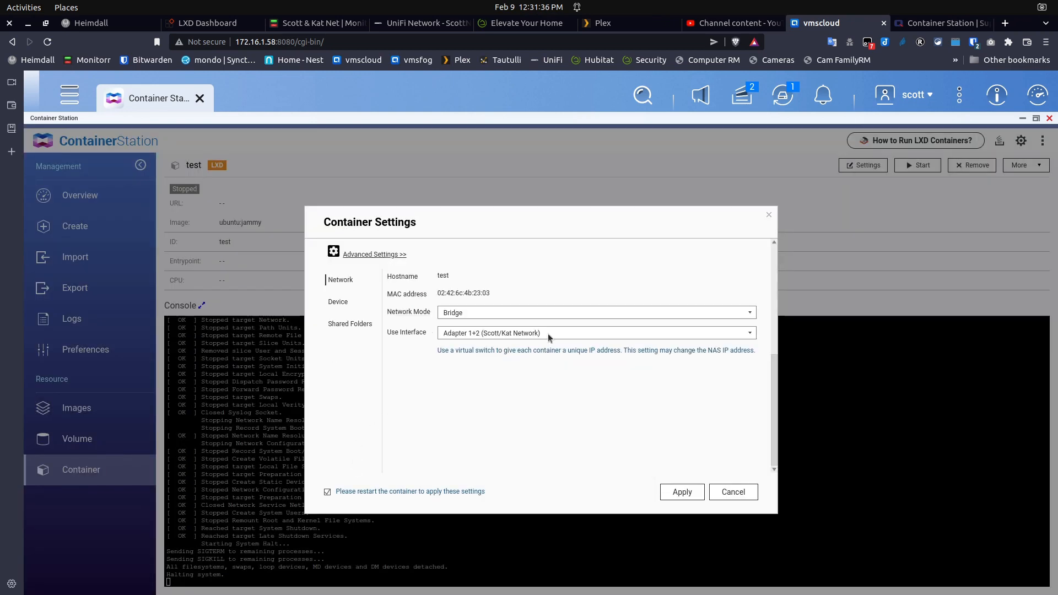
click(494, 318)
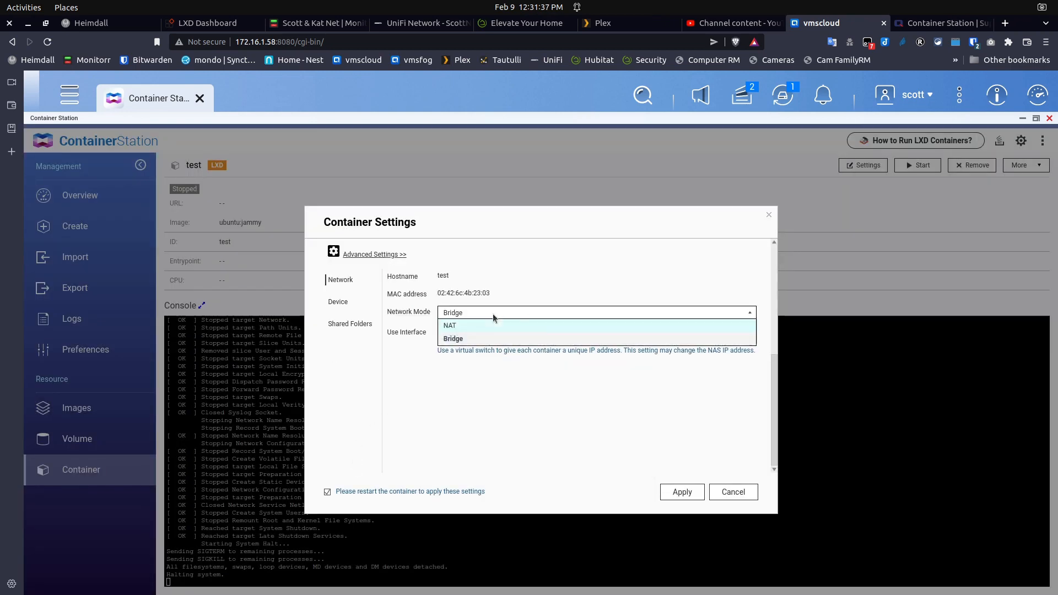
click(463, 325)
click(681, 492)
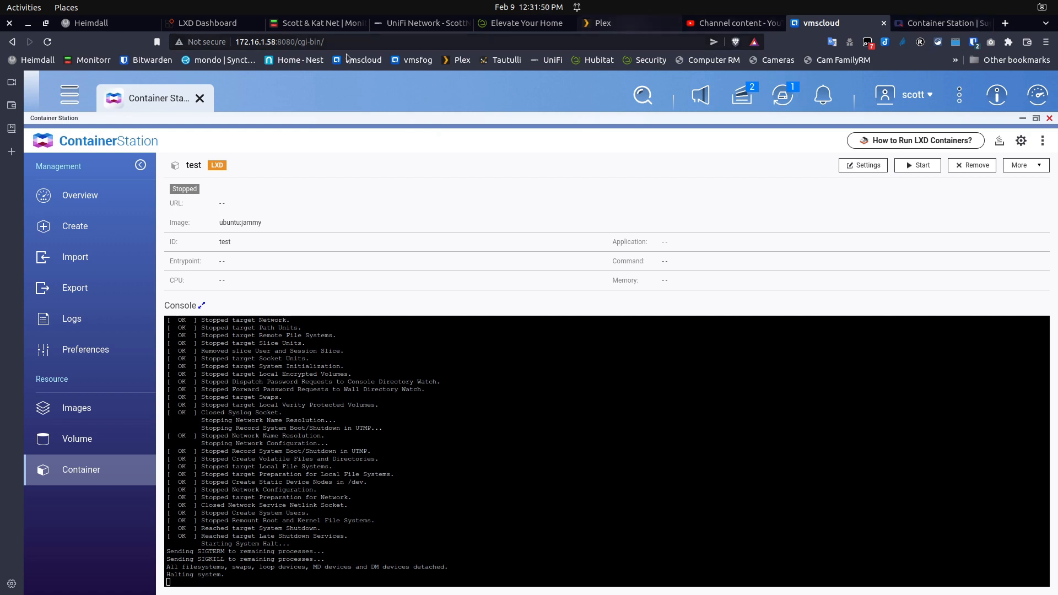
Back in LXD Dashboard, try starting Test2 from its overview; it stays Stopped at 0.00 MiB
click(203, 23)
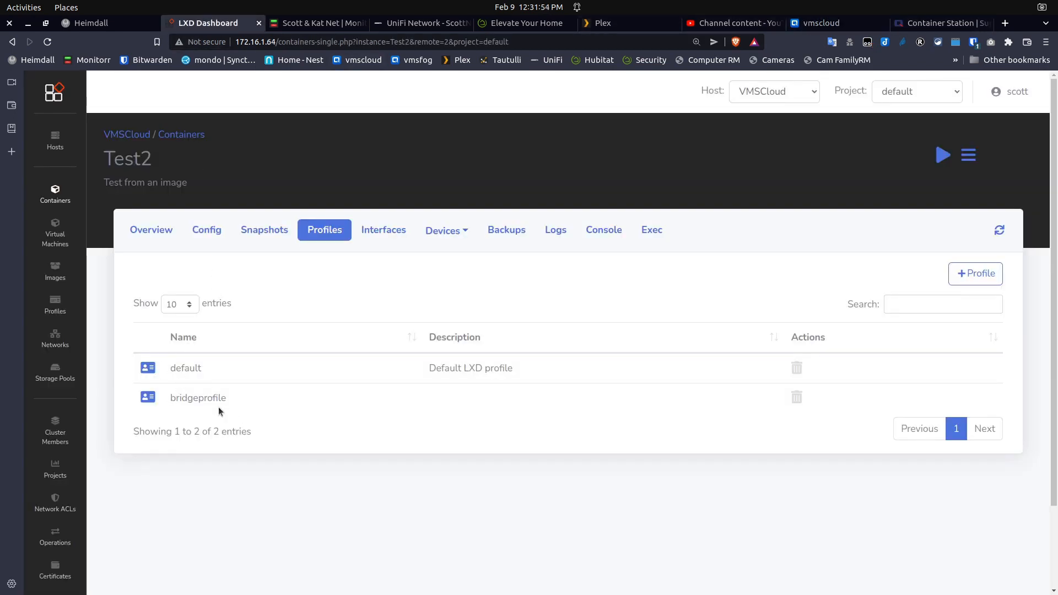
click(149, 232)
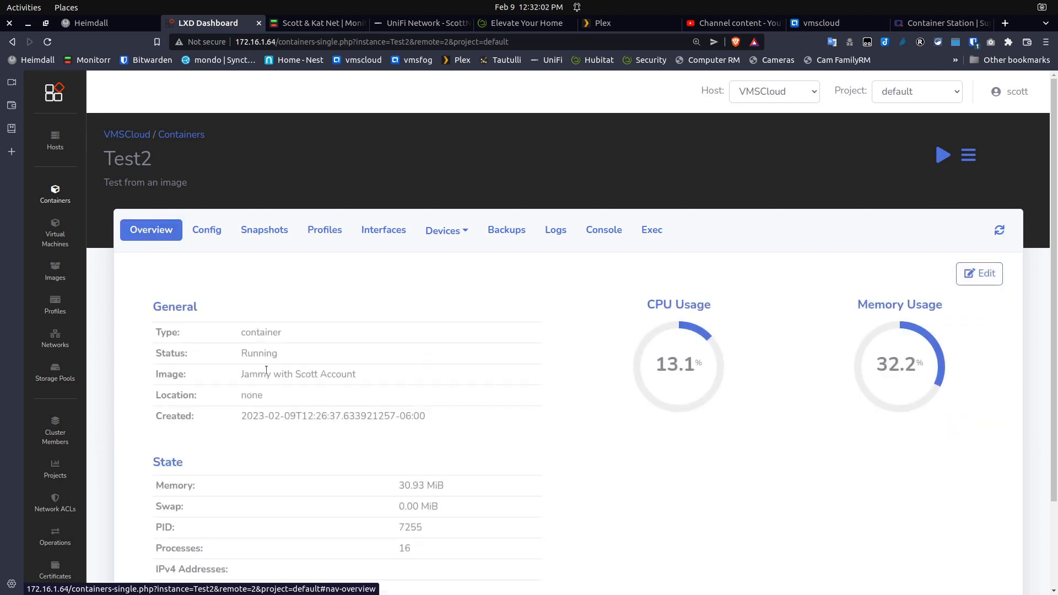
scroll(240, 475, down, 1)
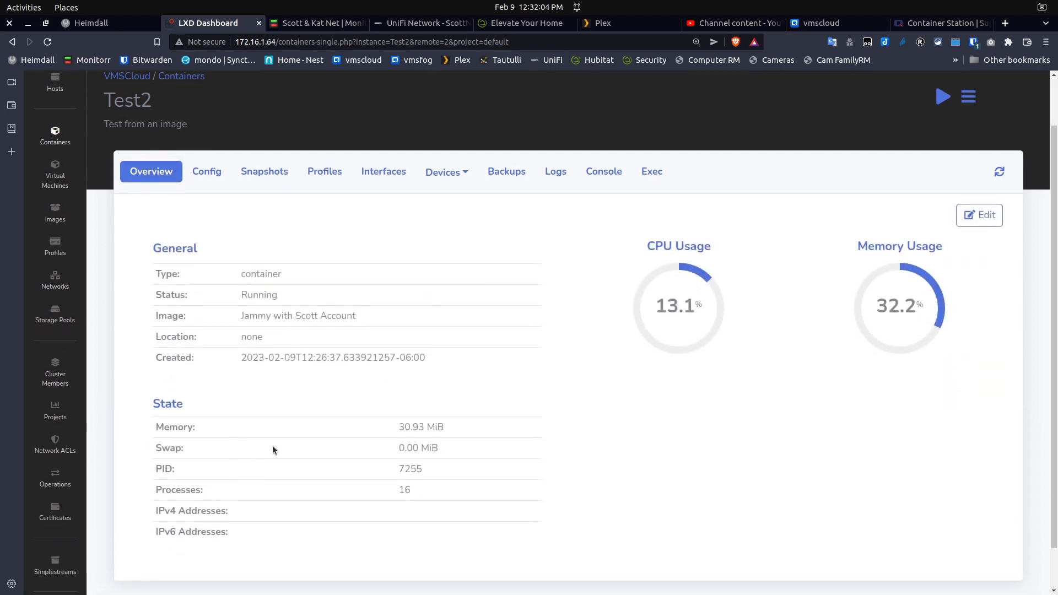
click(943, 98)
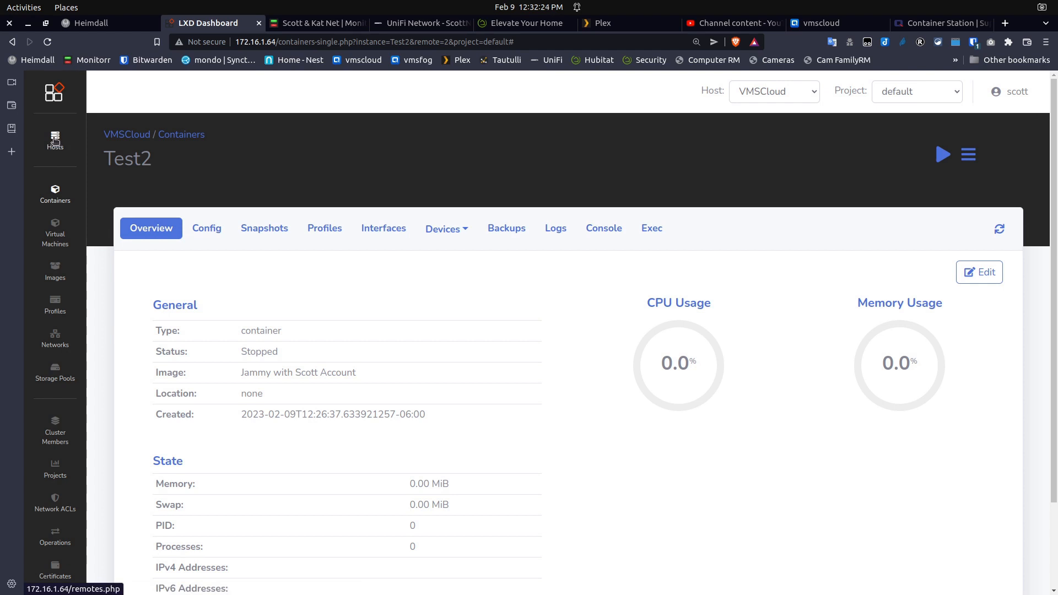
On host 172.16.1.58, remove bridgeprofile from Test2, leaving only the default profile
click(55, 141)
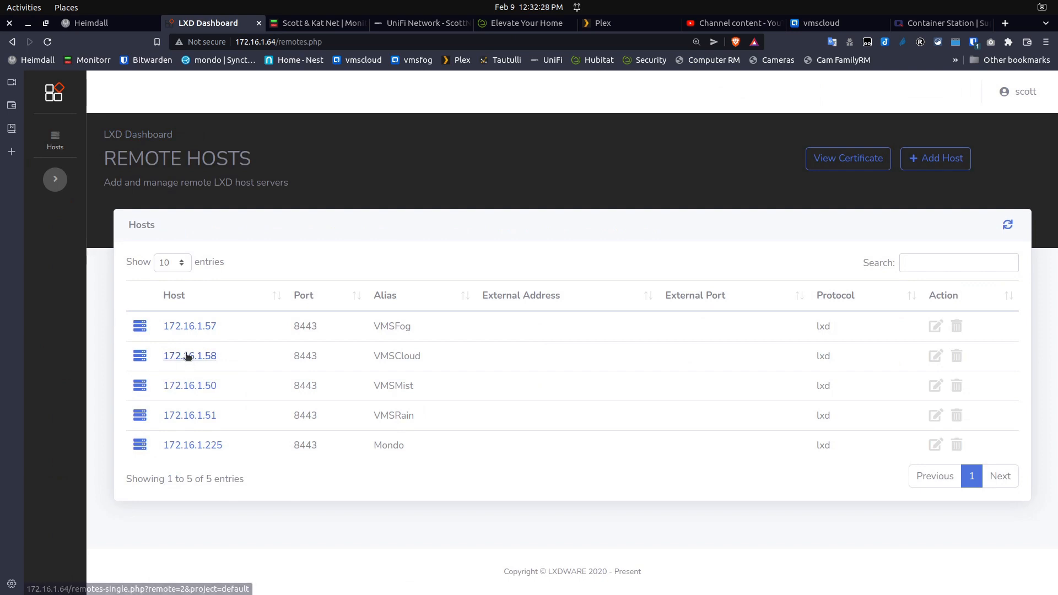
click(186, 357)
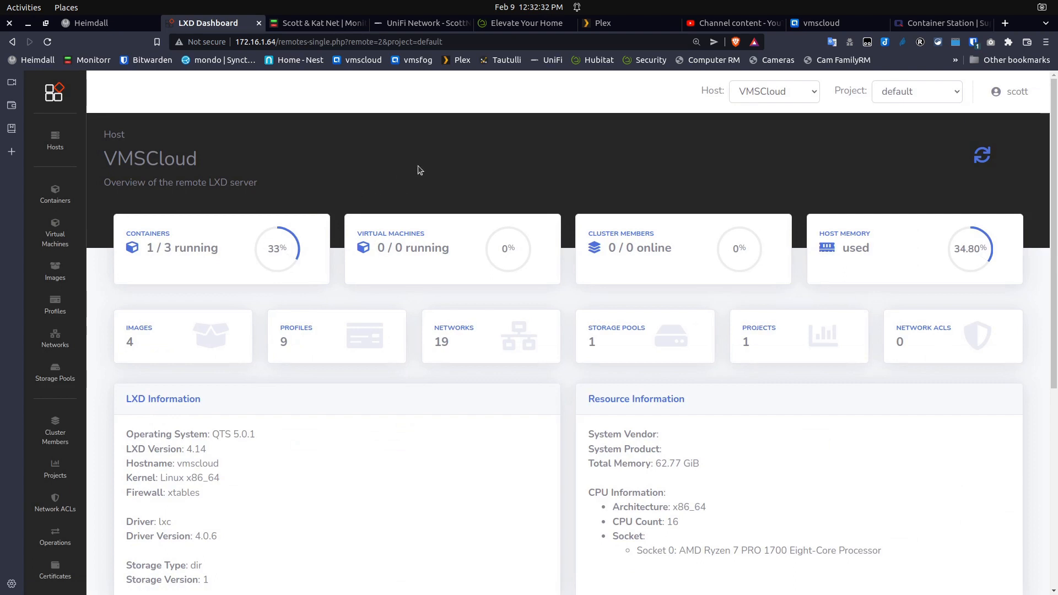
click(57, 194)
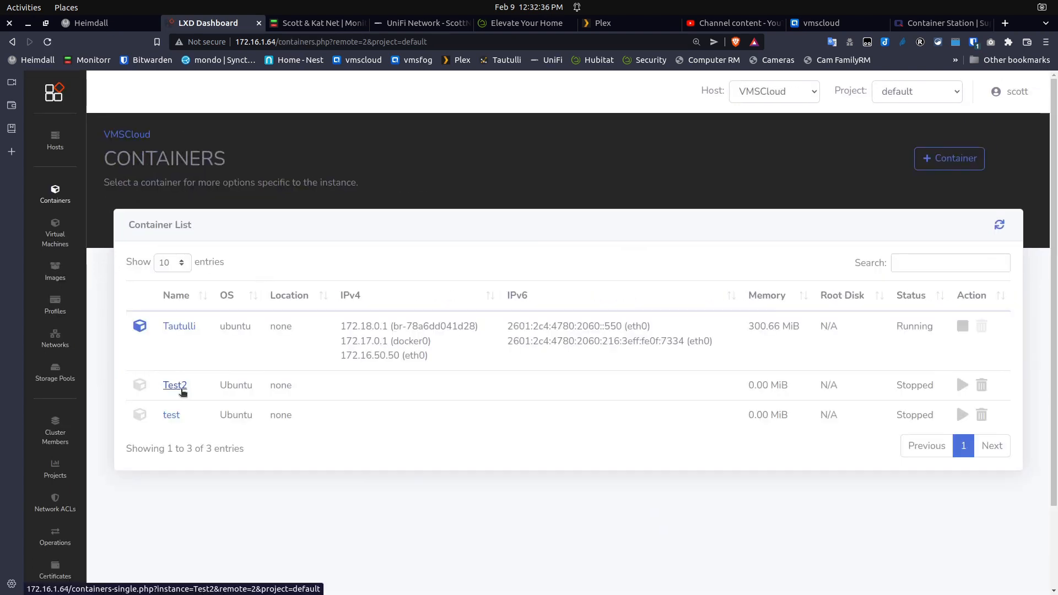
click(168, 385)
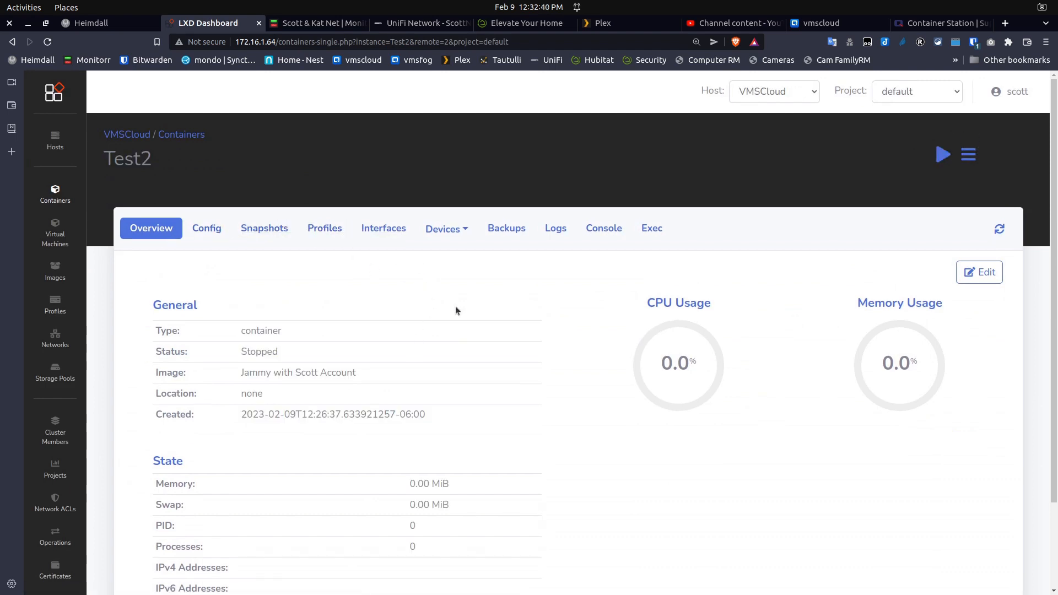
click(322, 230)
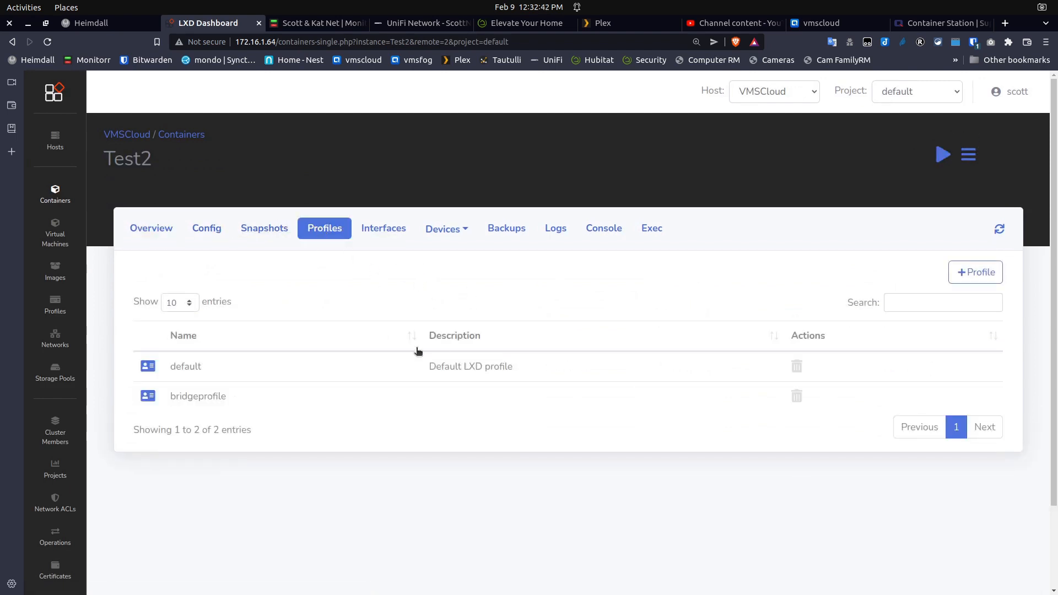
click(796, 396)
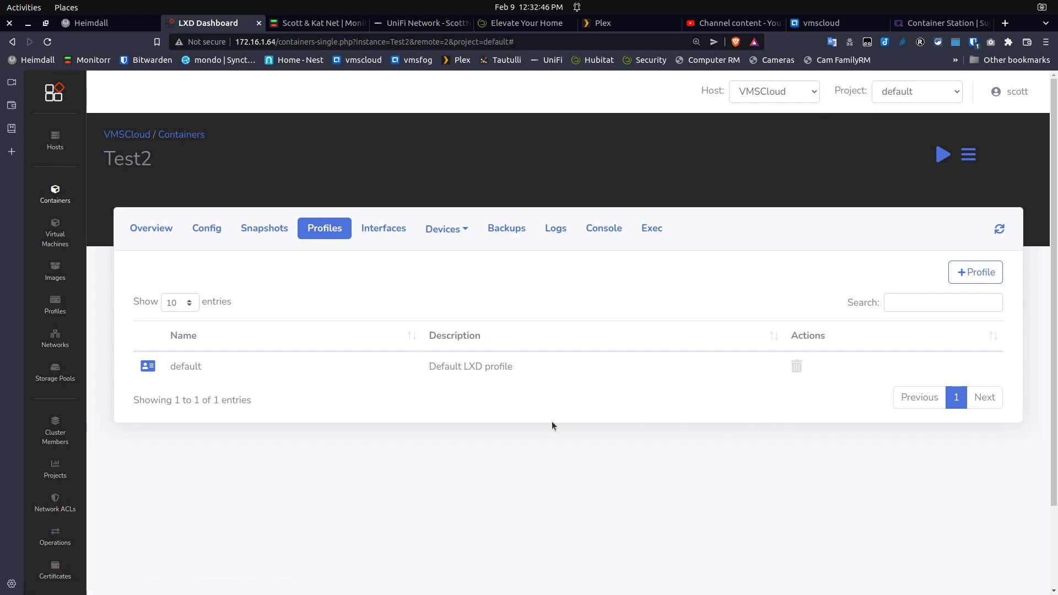
Add bridgeprofile to the test container's profiles alongside default, then return to Containers
click(55, 192)
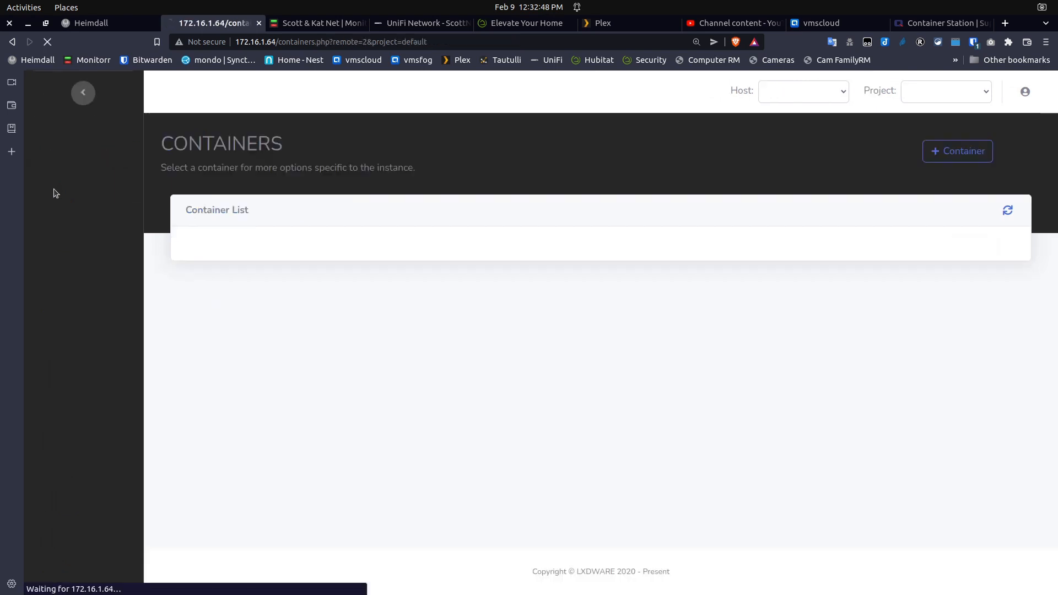
click(167, 416)
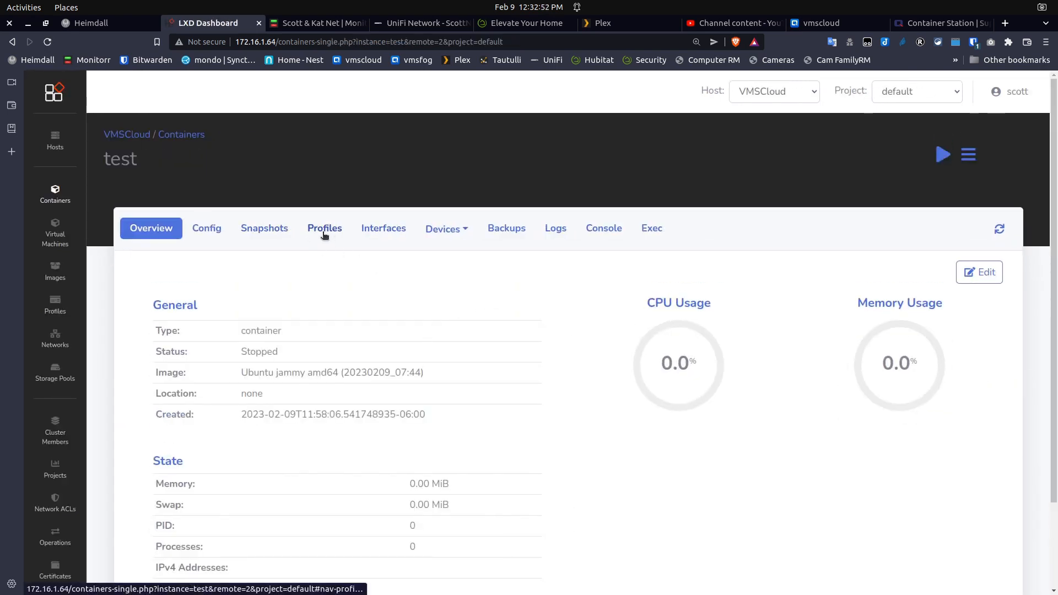
click(324, 236)
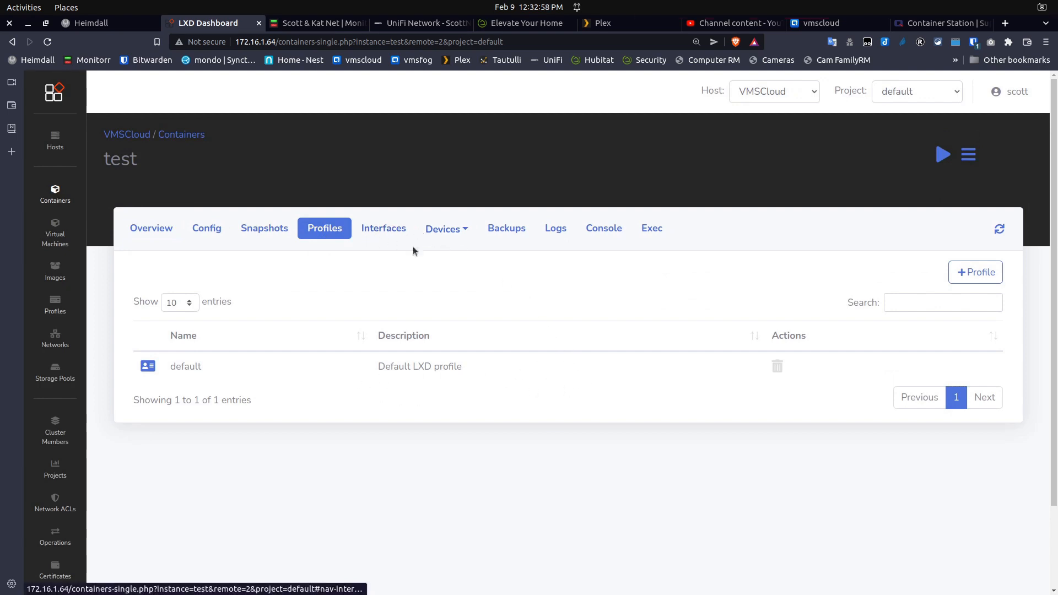
click(955, 275)
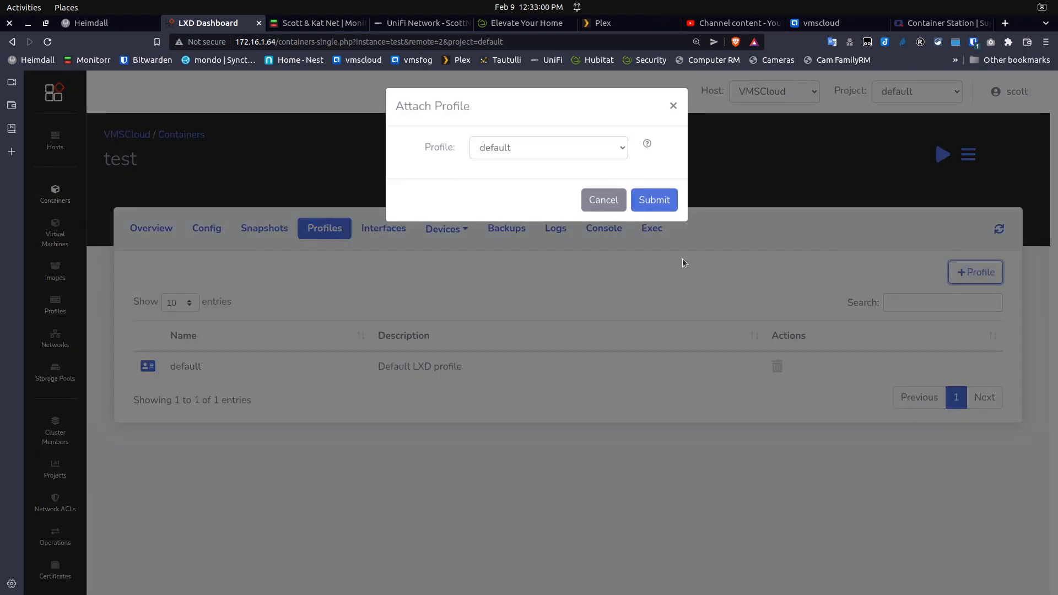
click(556, 154)
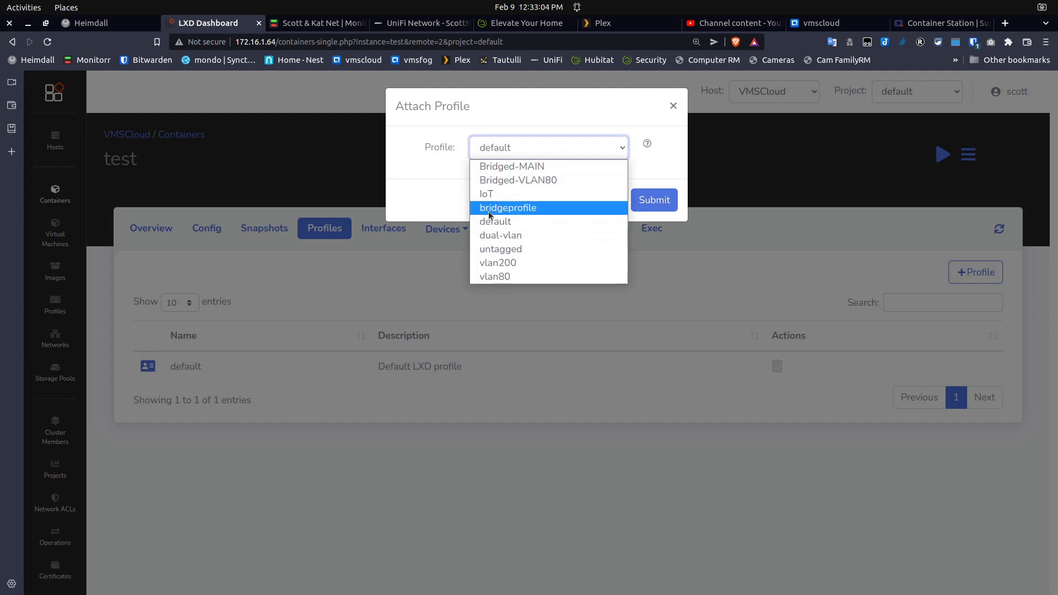
click(488, 209)
click(644, 200)
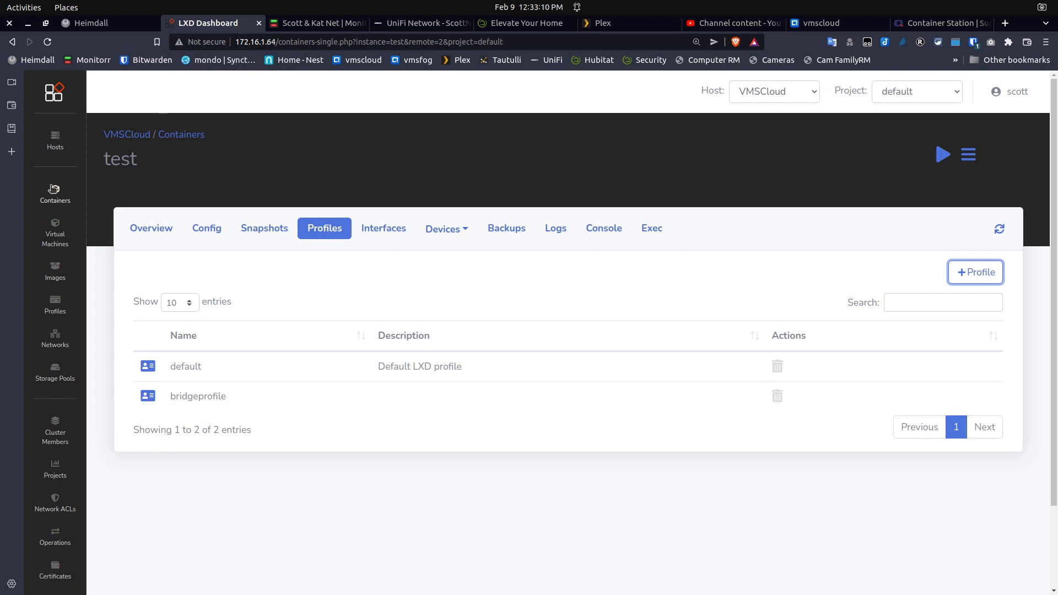
click(53, 189)
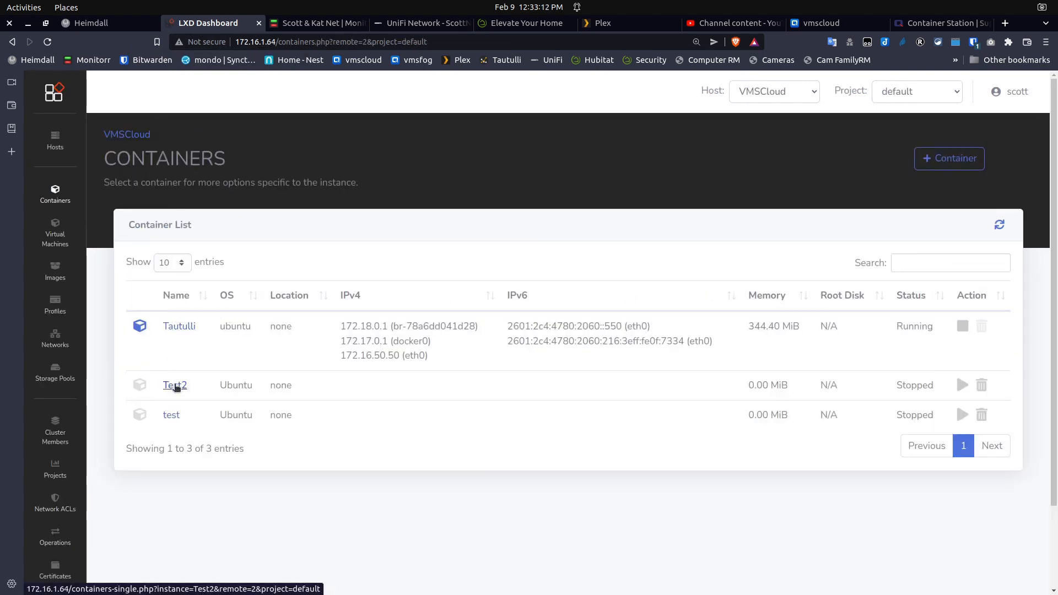
Re-attach bridgeprofile to Test2 through its Profiles tab
click(174, 382)
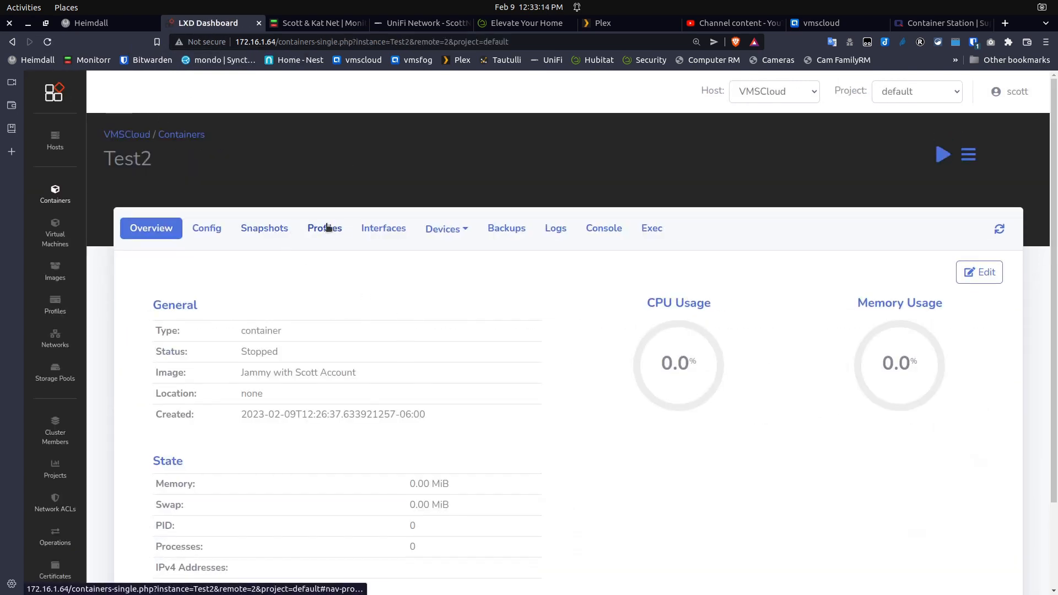
click(327, 227)
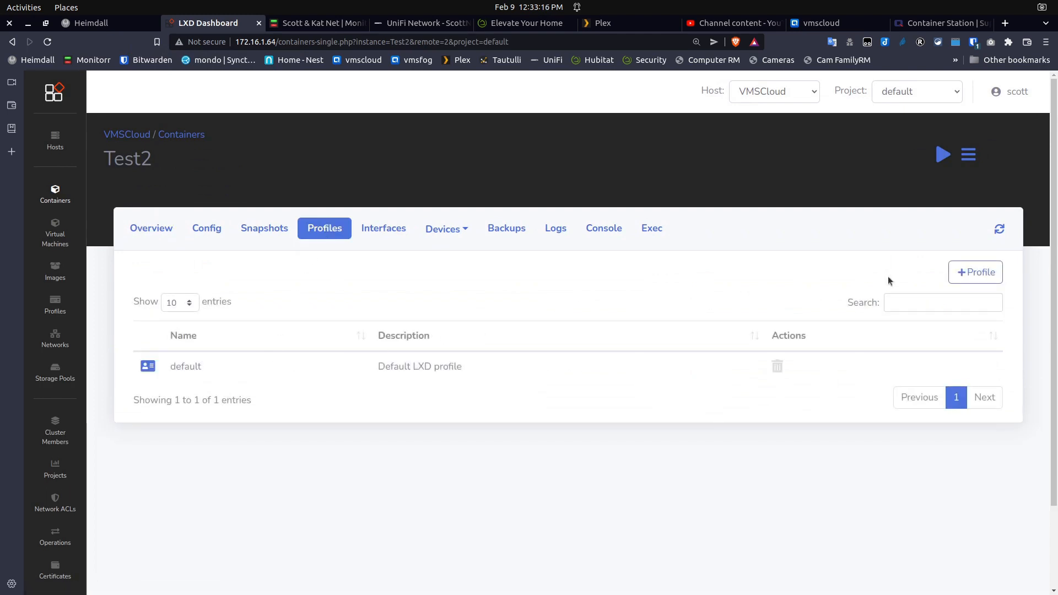
click(975, 273)
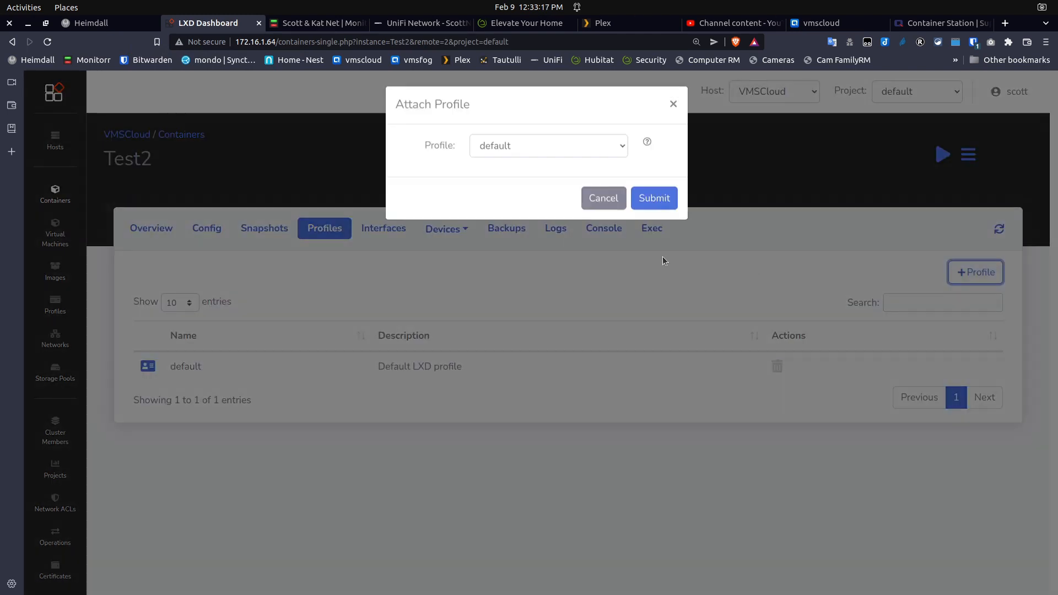
click(539, 156)
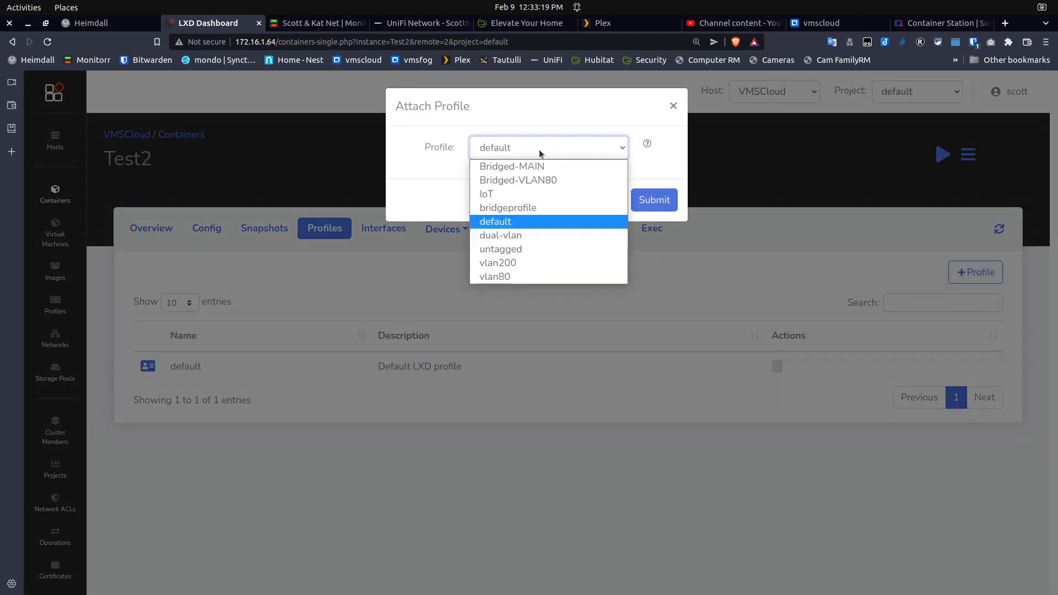
click(497, 207)
click(654, 200)
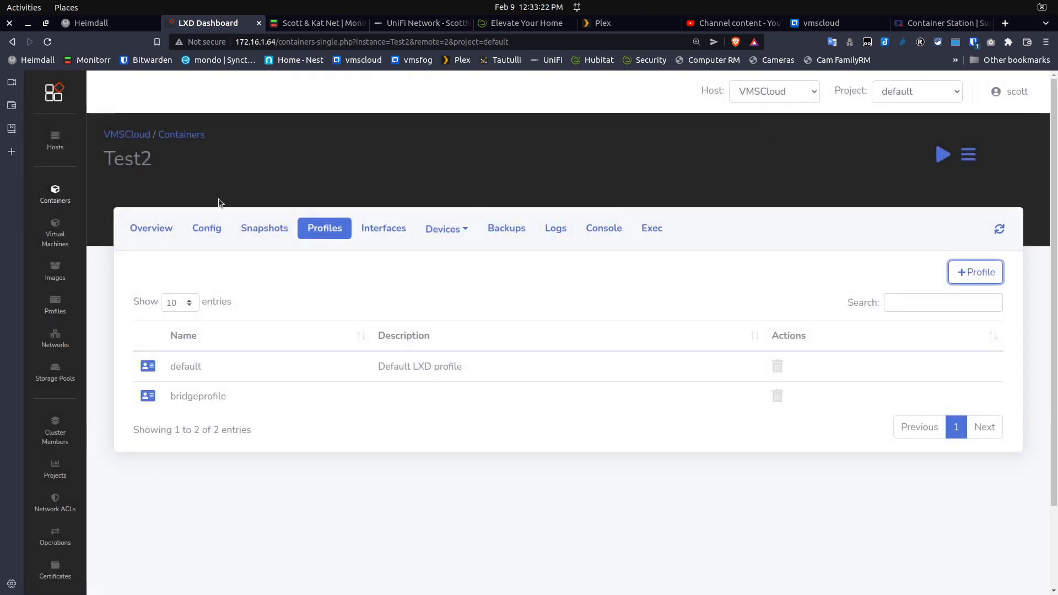
Reopen Test2 and try to start it; it fails with an instance error and stays Stopped
click(62, 195)
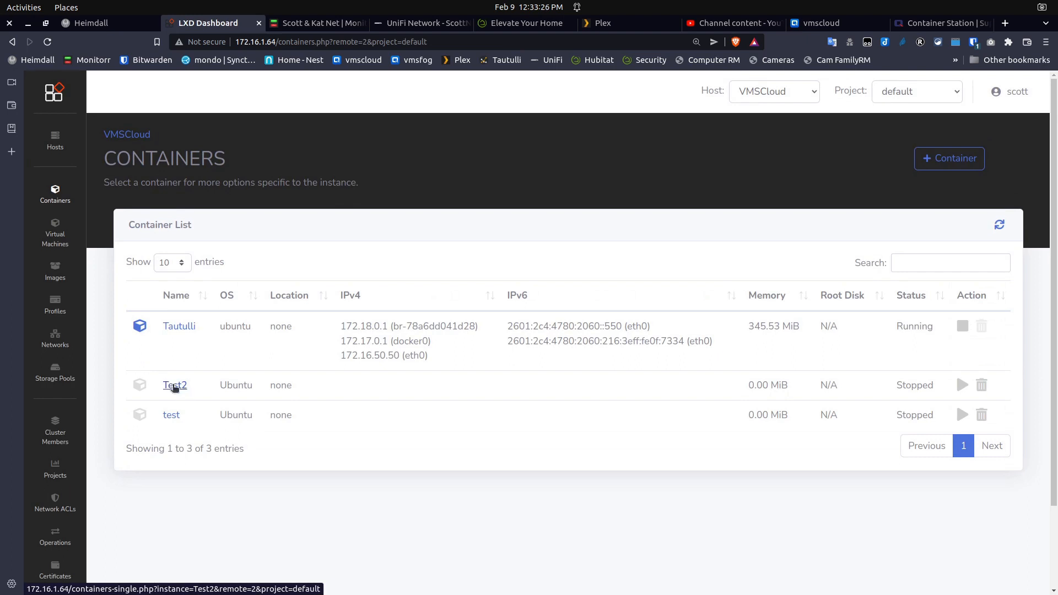
click(175, 385)
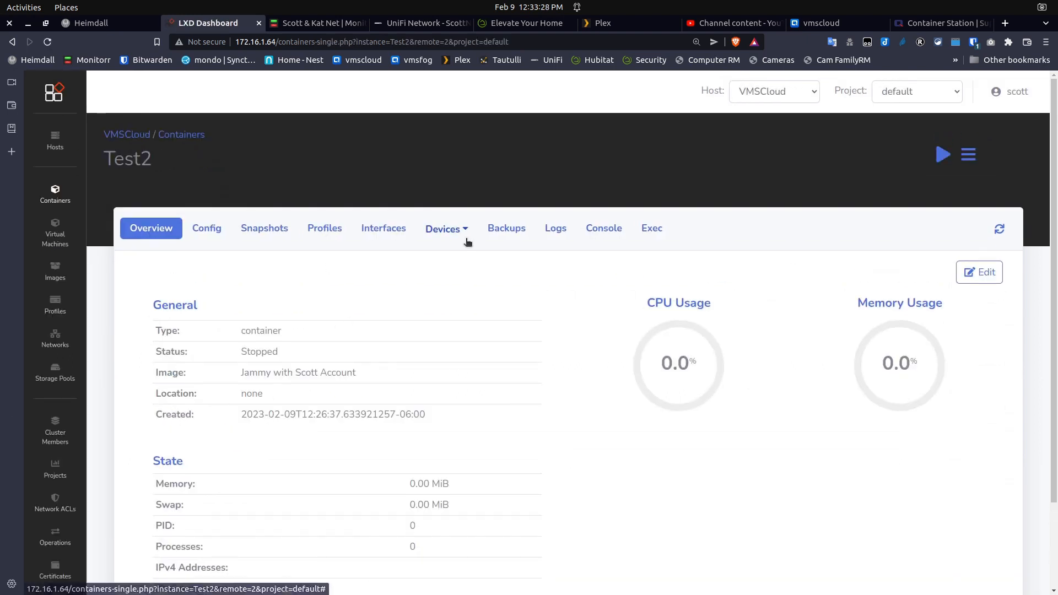
click(943, 155)
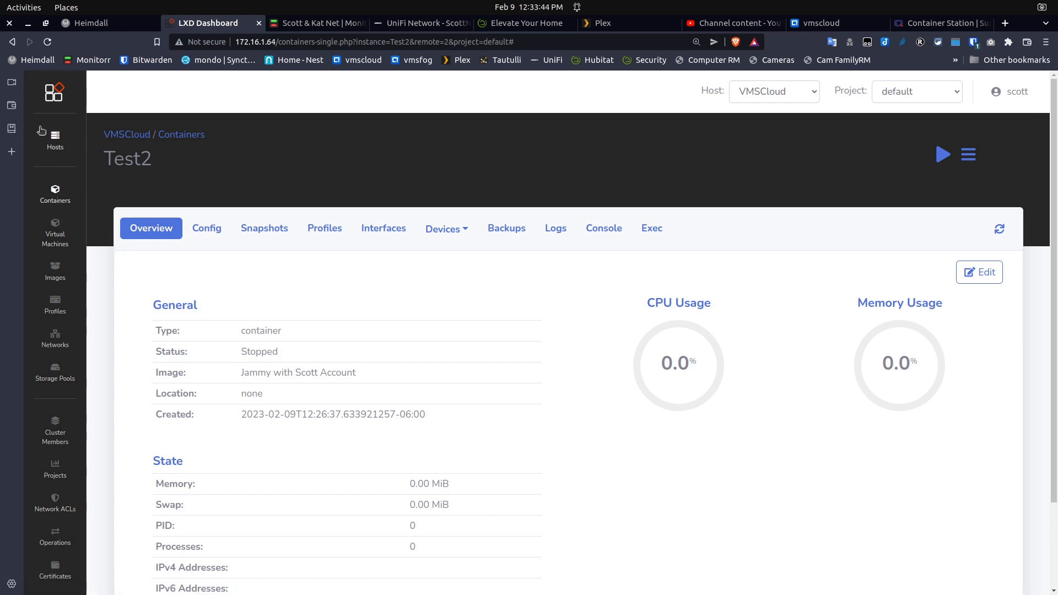
Start the test container from its details page
click(57, 190)
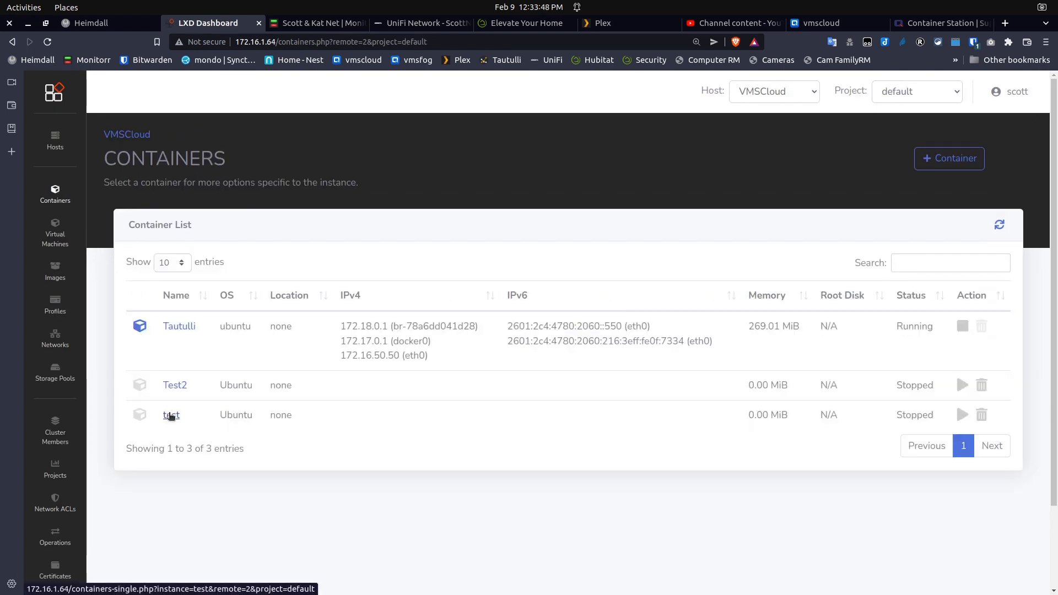
click(171, 415)
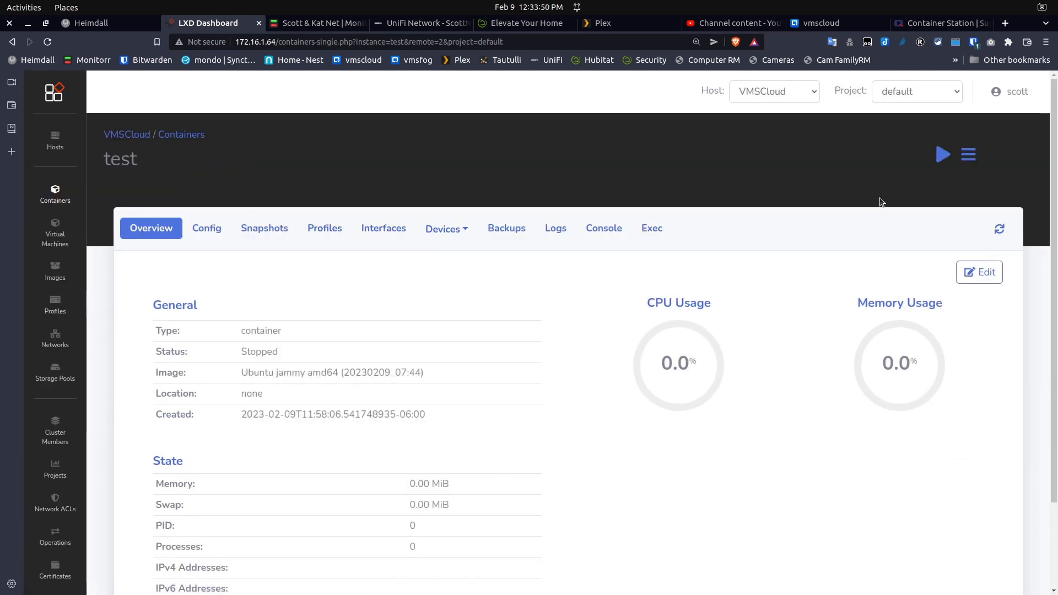
click(942, 156)
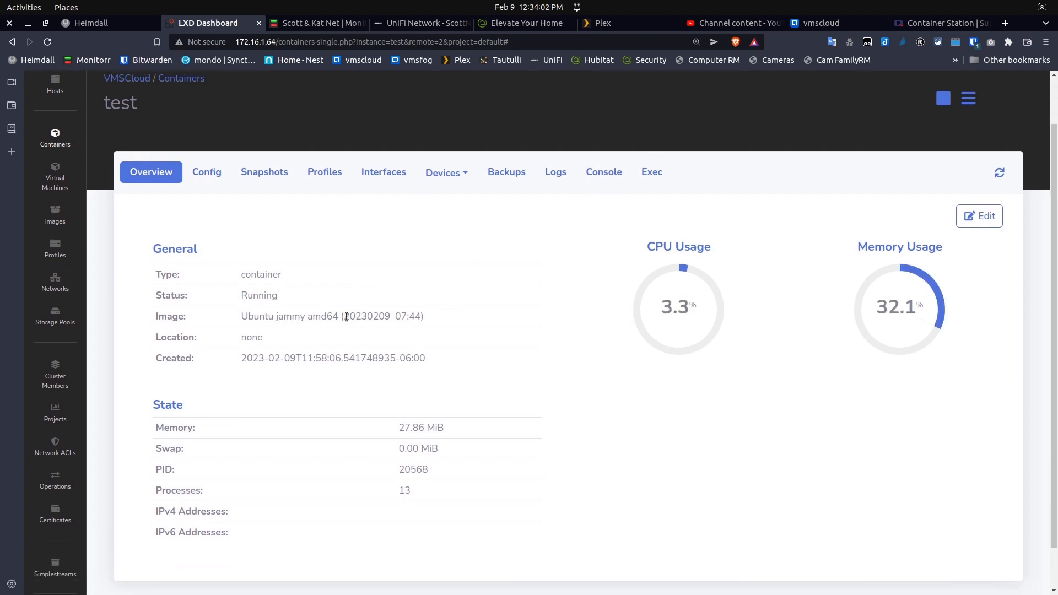
Look through test's Snapshots and Profiles, then highlight IPv4 172.16.1.131 on its Overview
scroll(347, 319, down, 2)
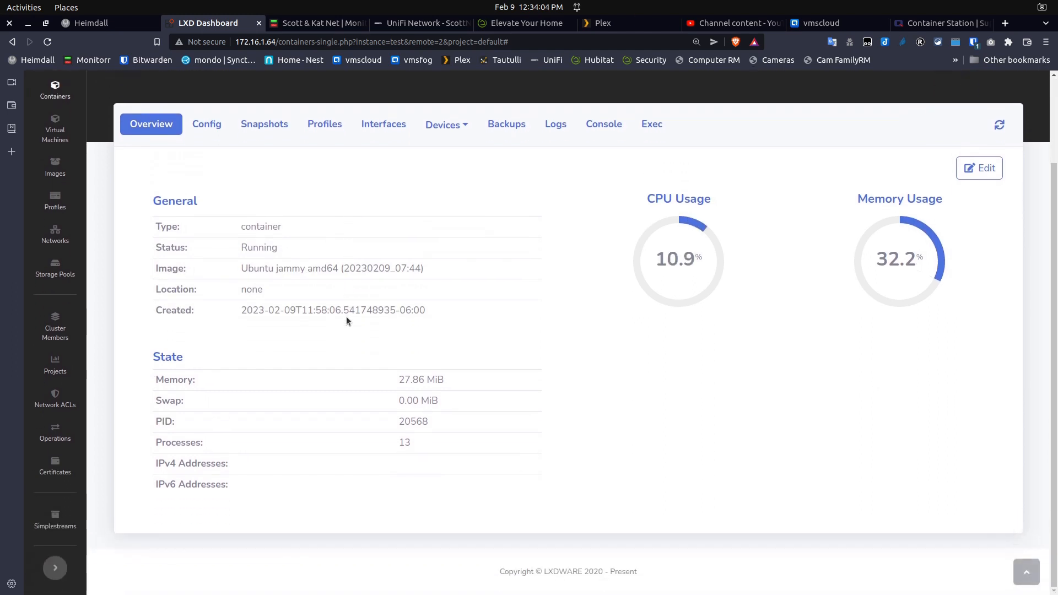
click(255, 128)
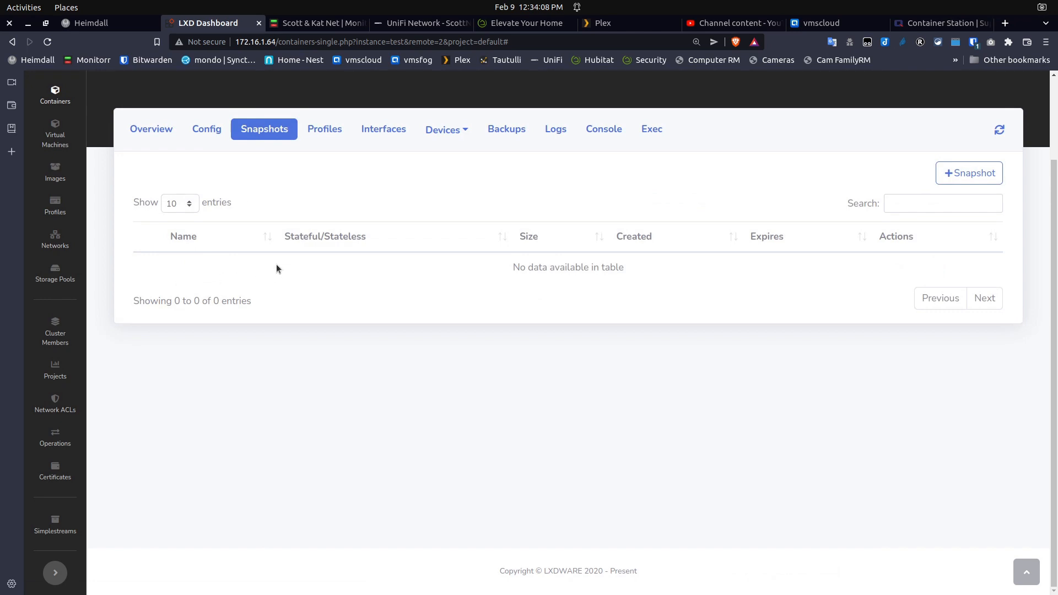
click(325, 129)
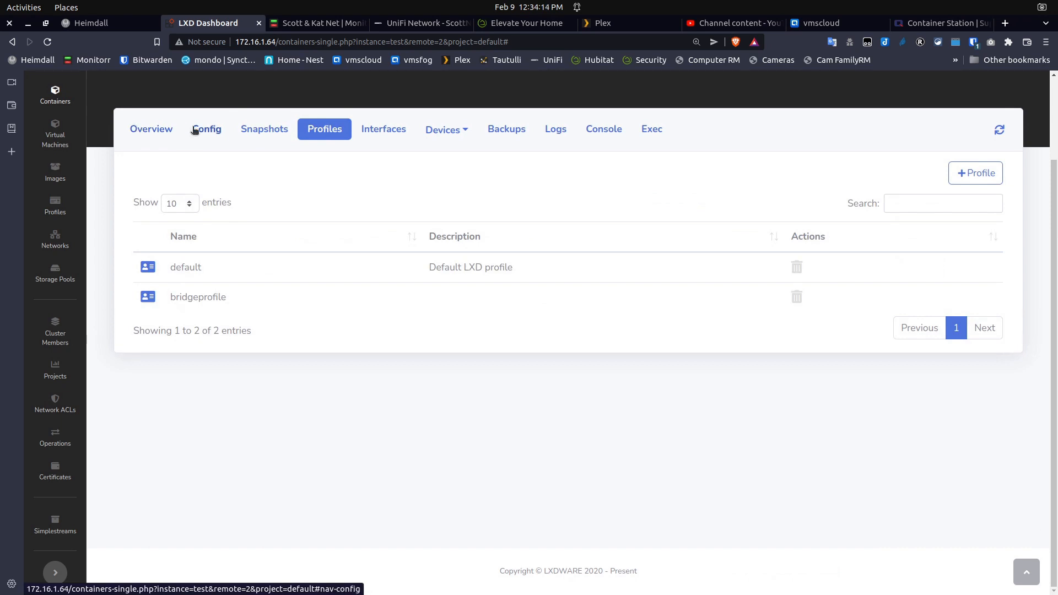
click(143, 129)
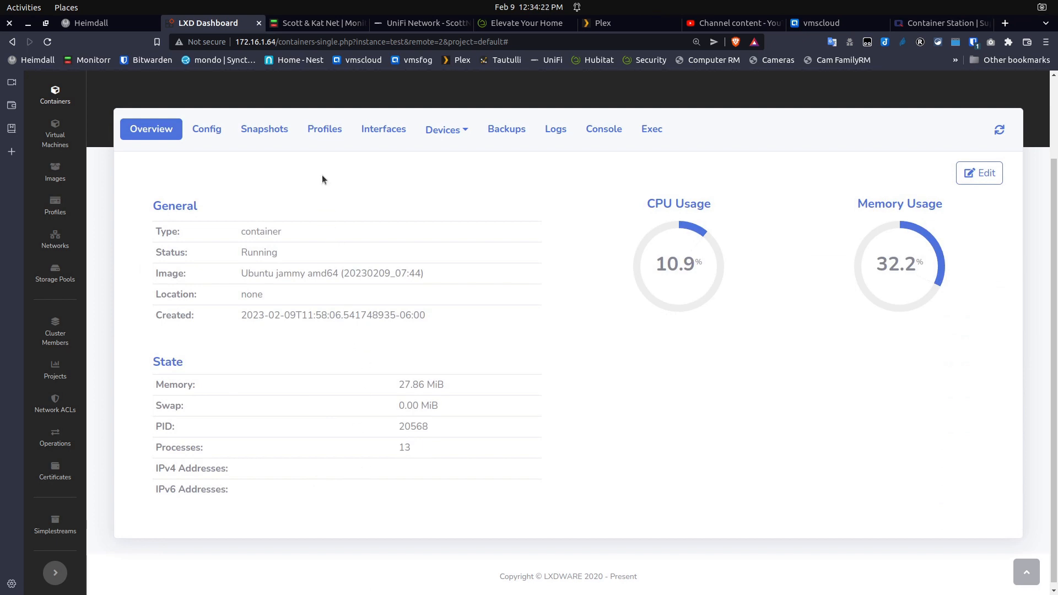
scroll(349, 204, up, 1)
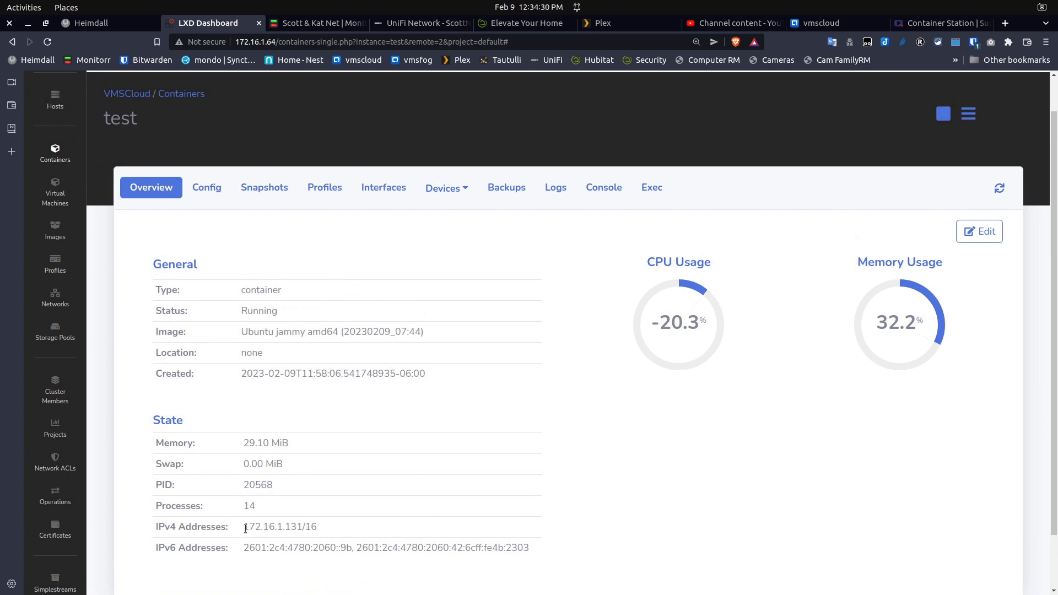
scroll(246, 529, up, 1)
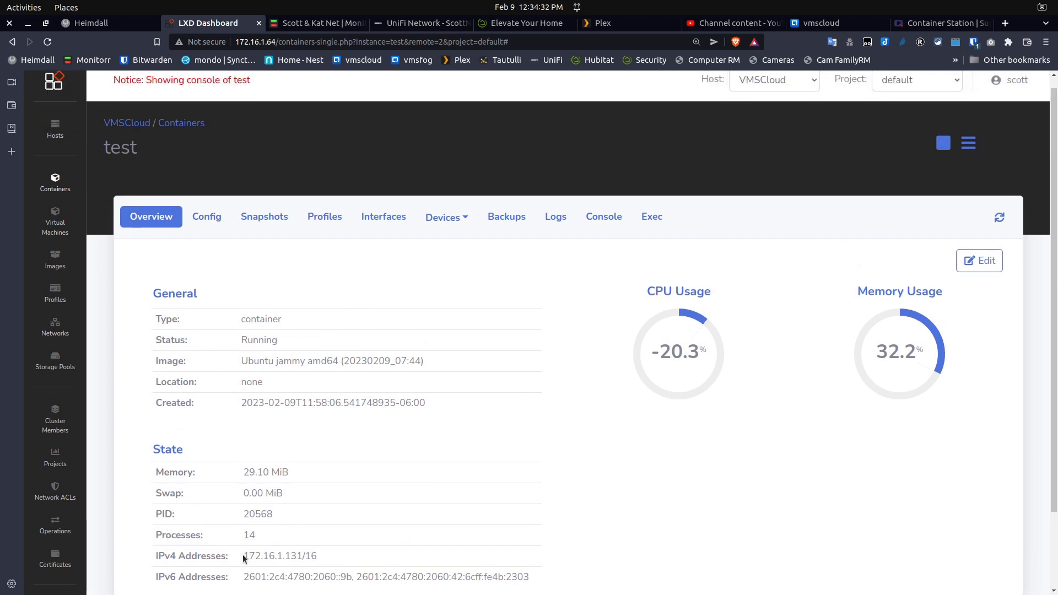
drag(243, 558, 291, 562)
double_click(352, 483)
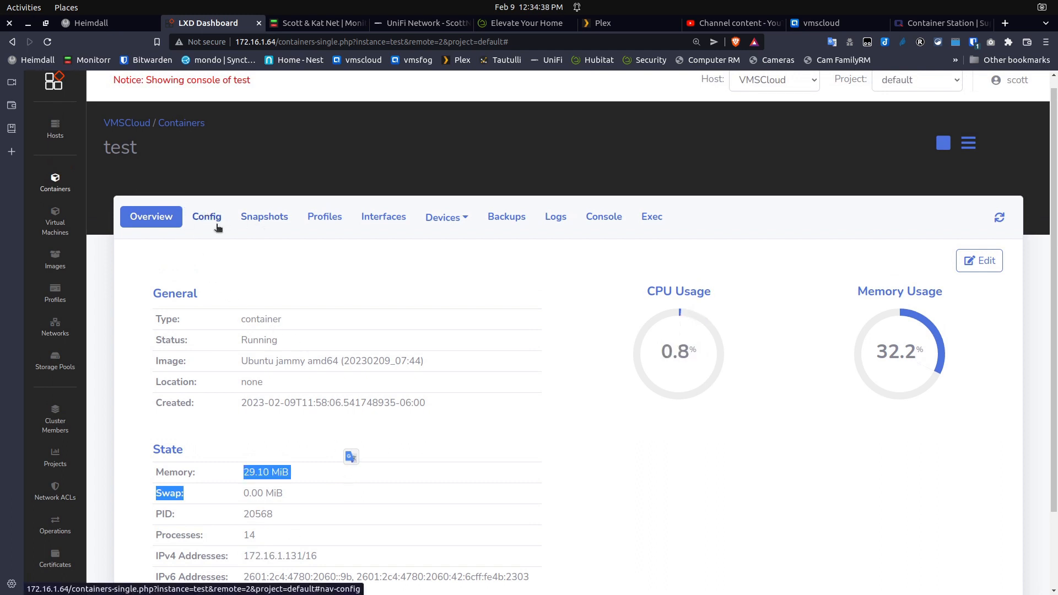
click(240, 275)
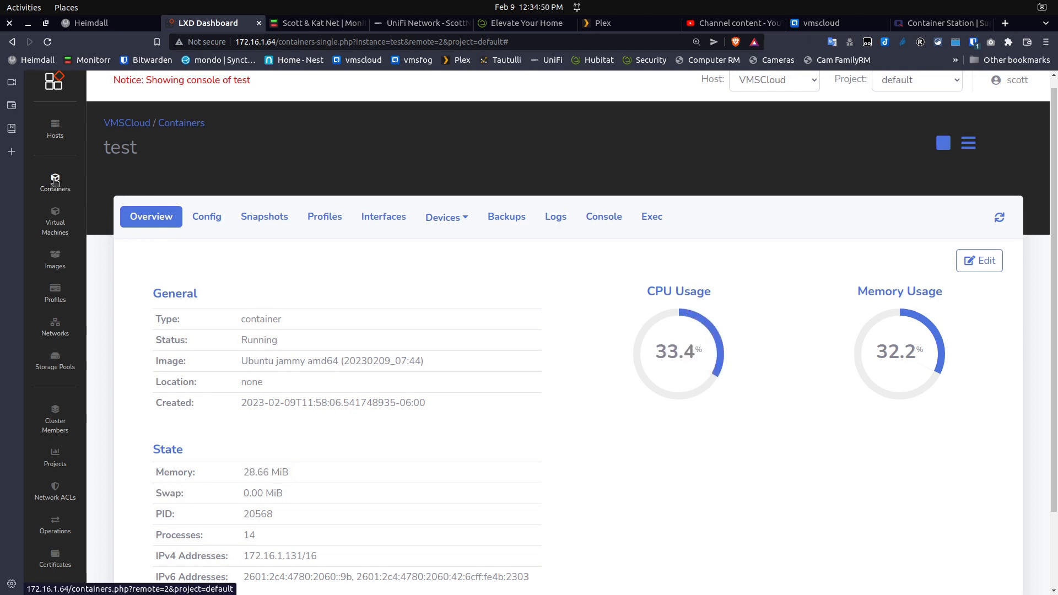
Delete Test2 from the container list, confirming with OK, then reopen the running test container
click(55, 182)
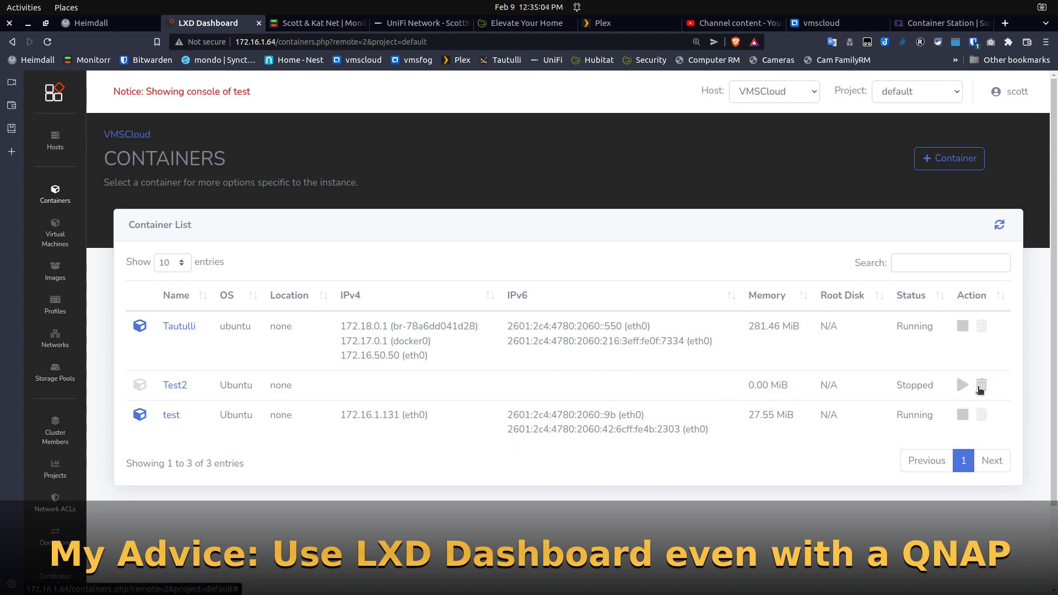
click(982, 386)
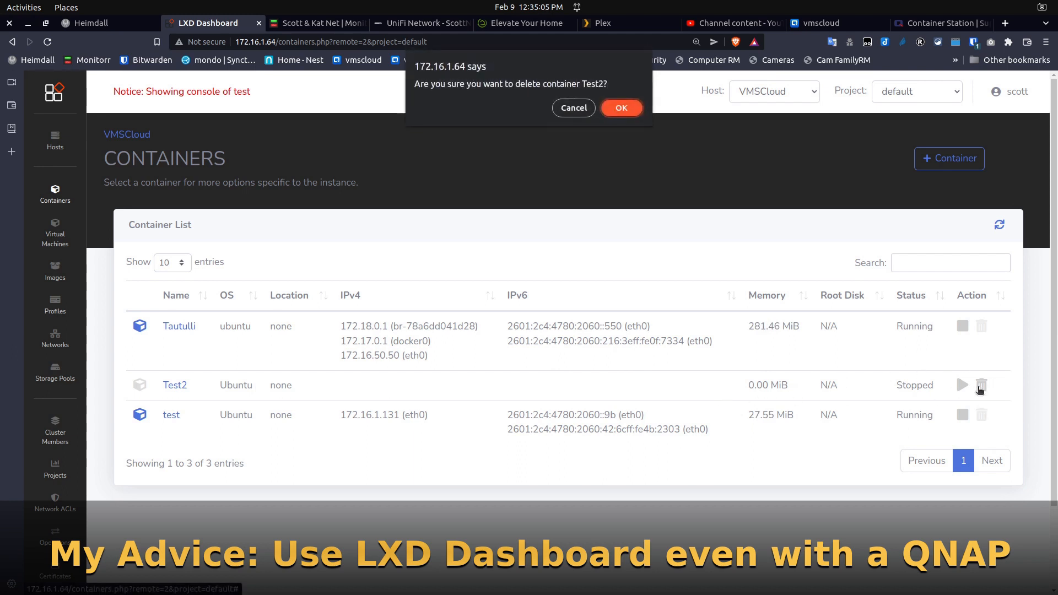
click(622, 107)
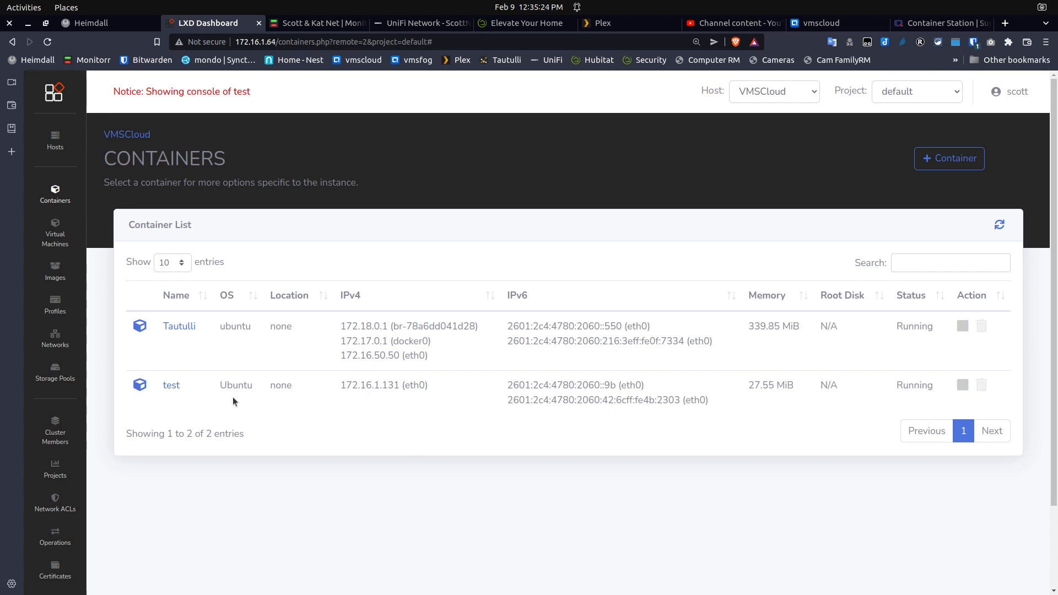
click(170, 385)
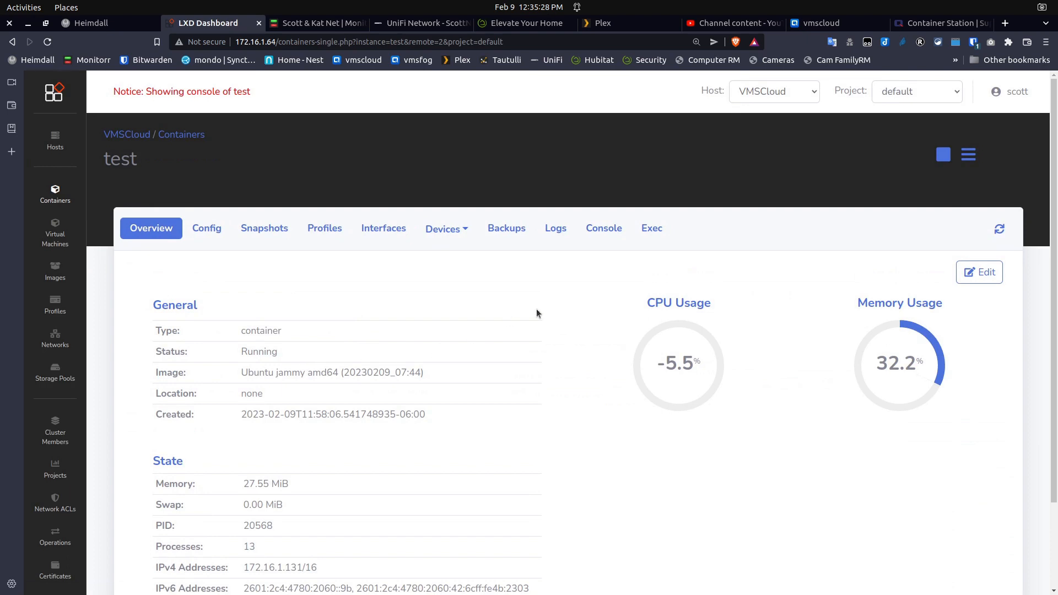
Stop the Test container, delete it with the Yes confirmation, and return to the hosts list
click(943, 155)
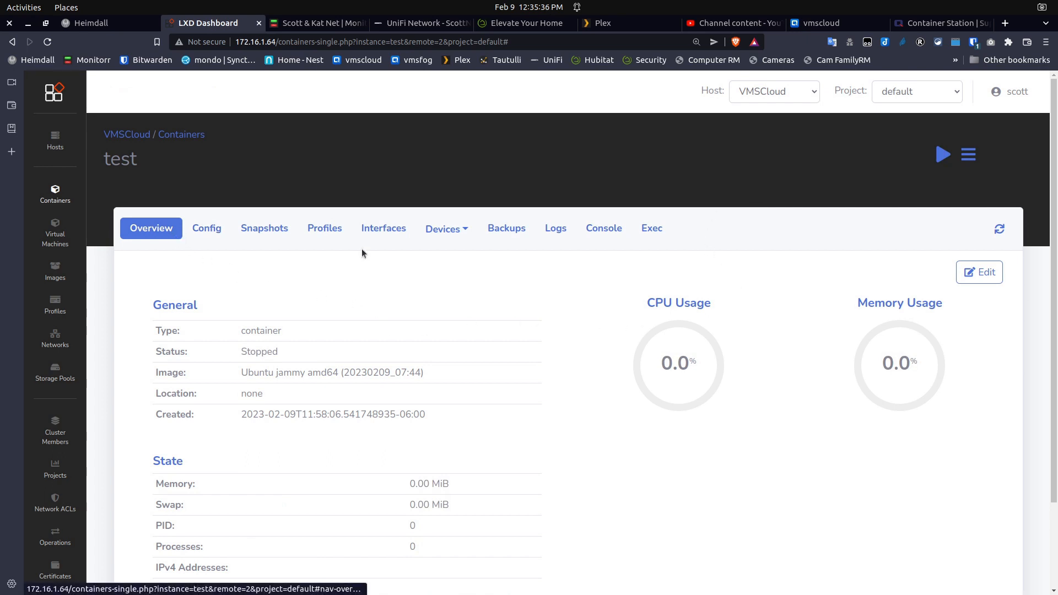
click(968, 155)
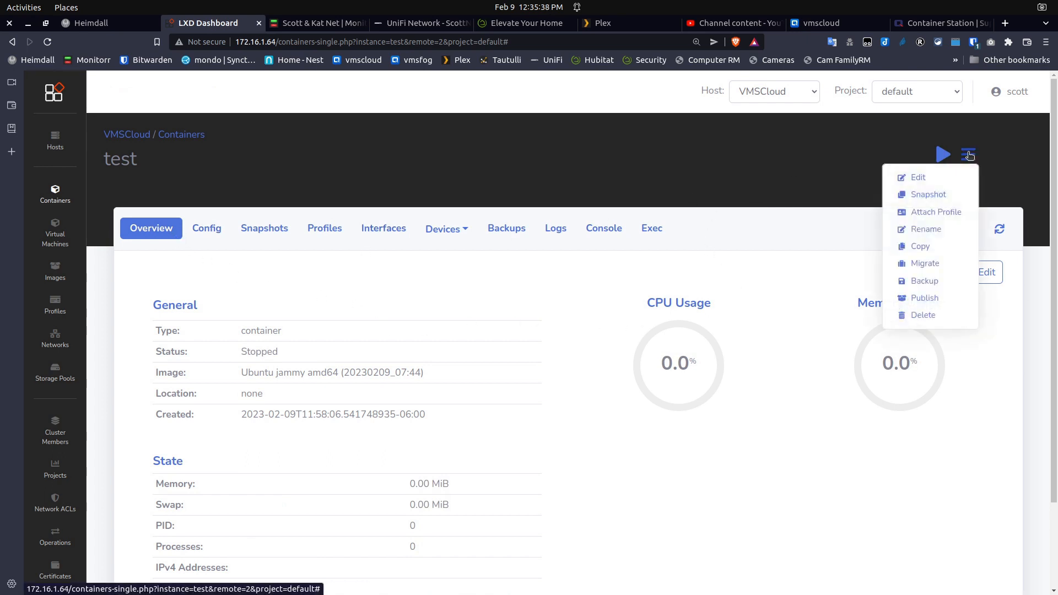
click(928, 317)
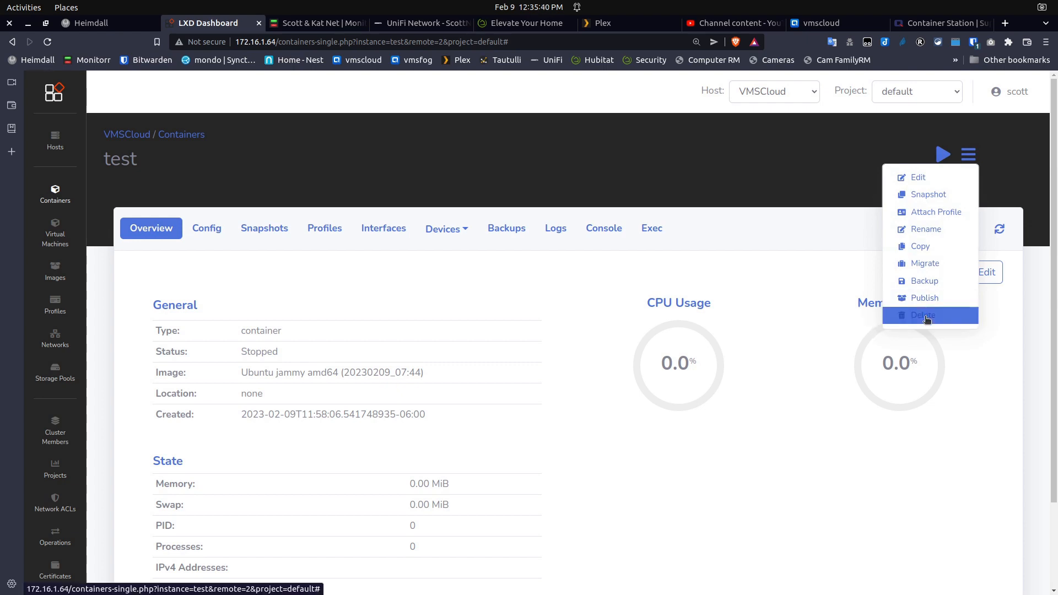
click(662, 180)
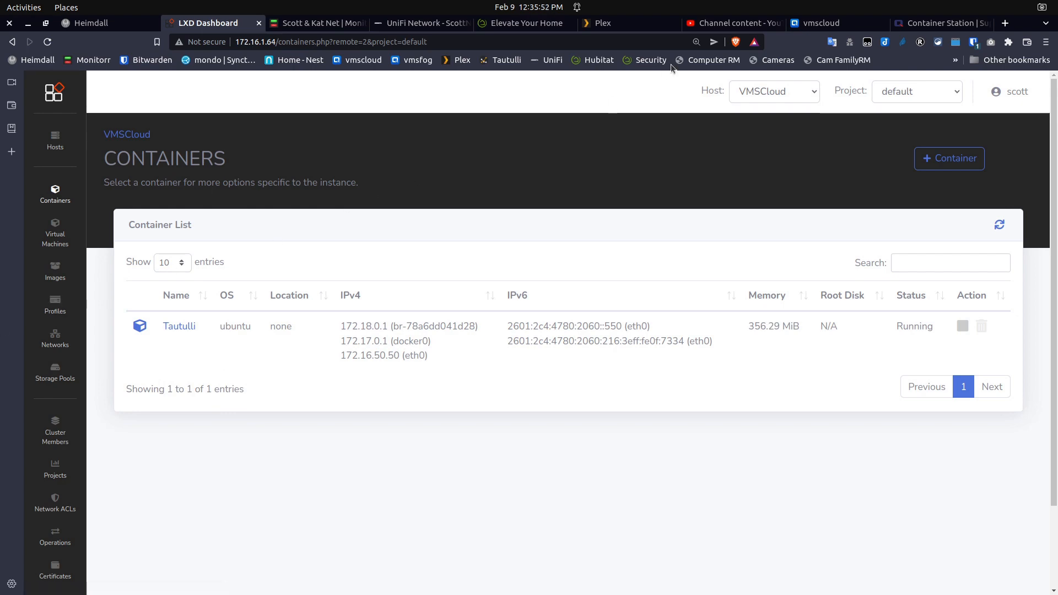
click(845, 26)
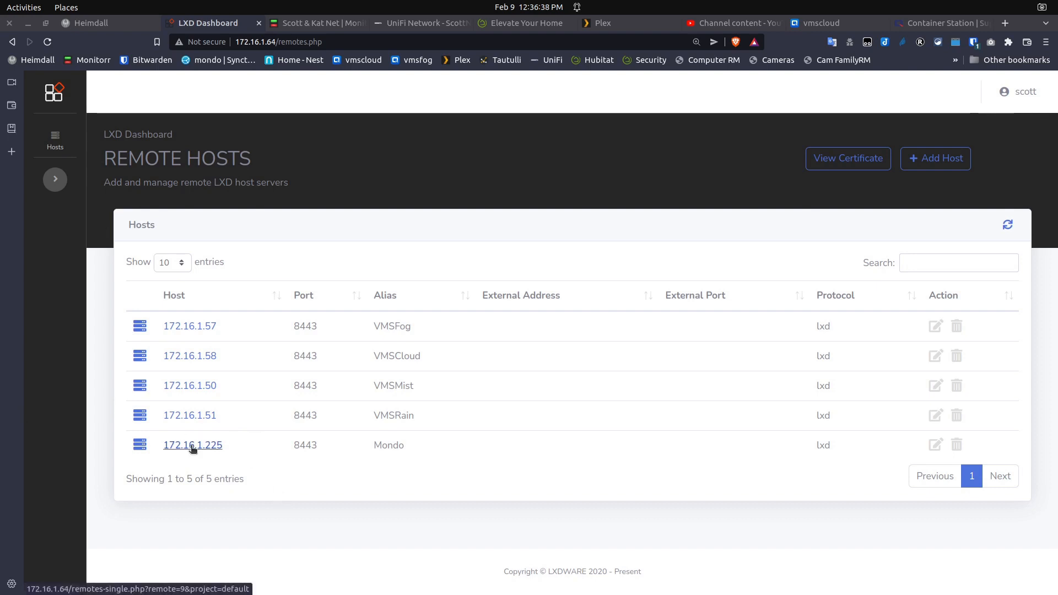
Open the Mondo host at 172.16.1.225 from the Remote Hosts list
click(192, 447)
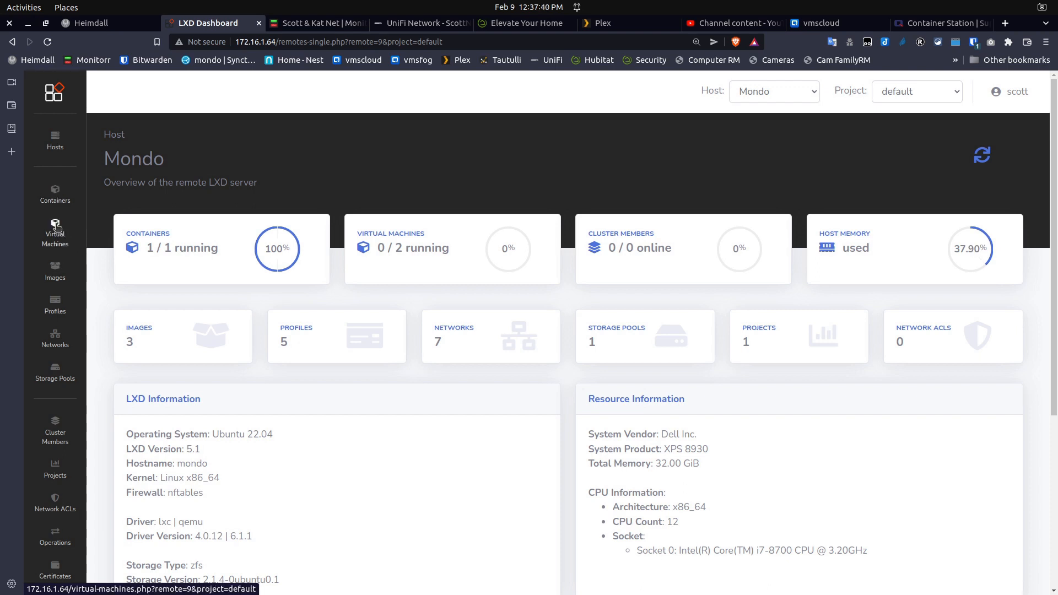
Browse Images, then Profiles, and preview a new profile's JSON tab before cancelling it
click(55, 269)
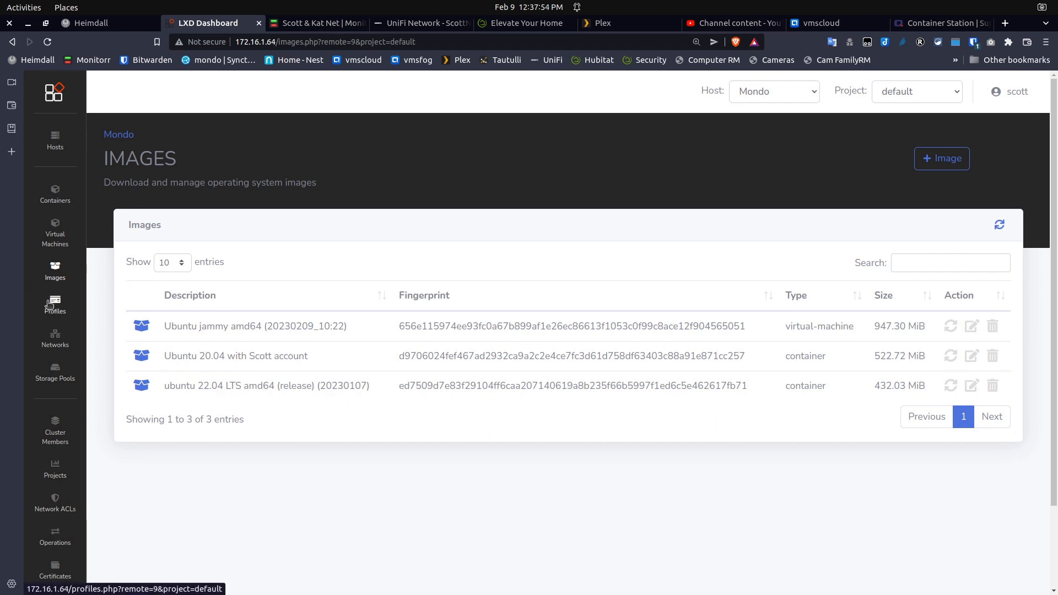
click(50, 304)
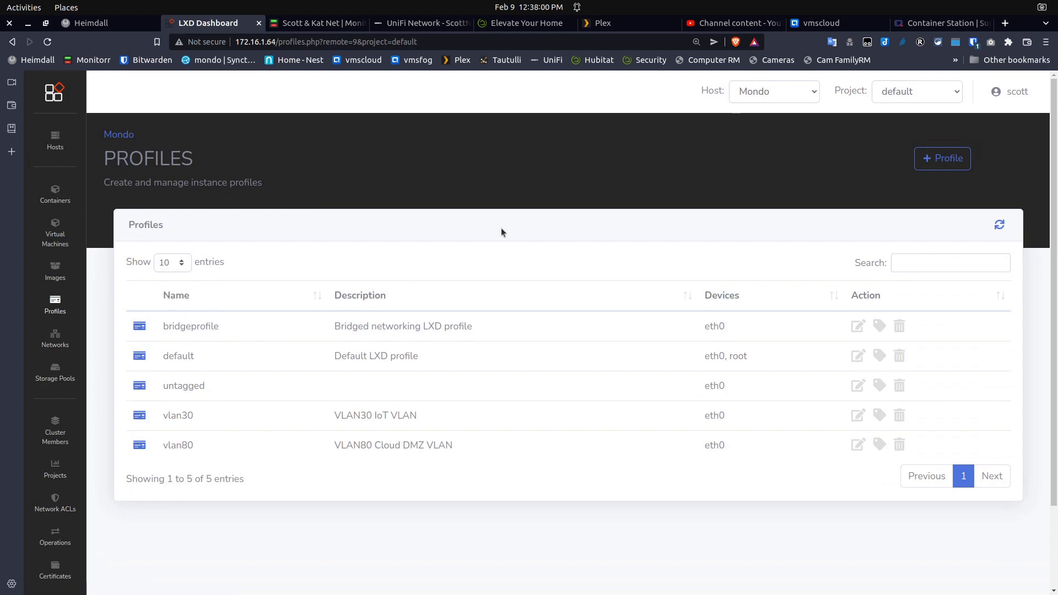
click(944, 159)
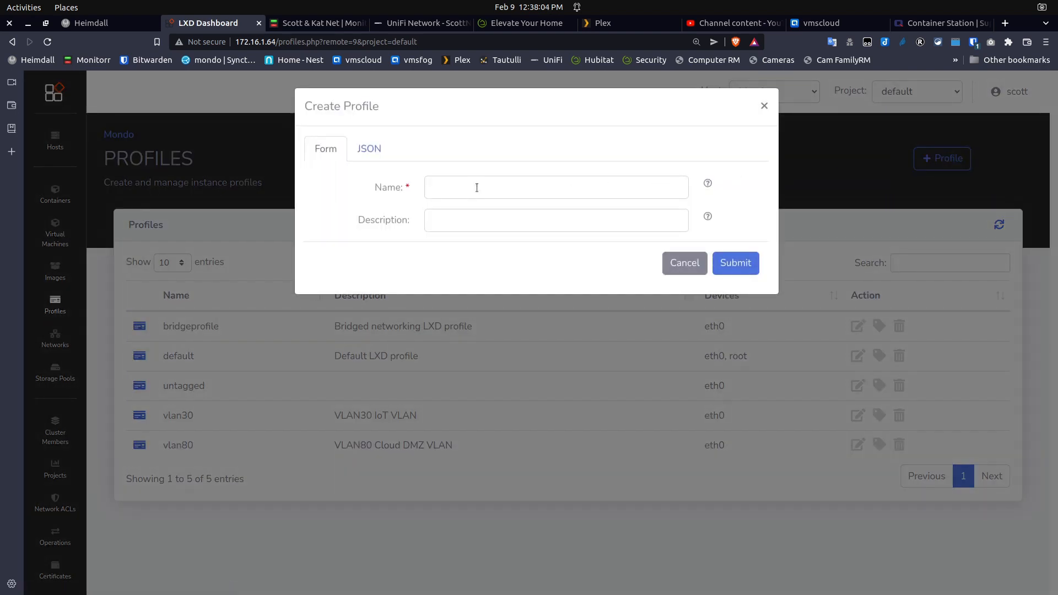
click(369, 147)
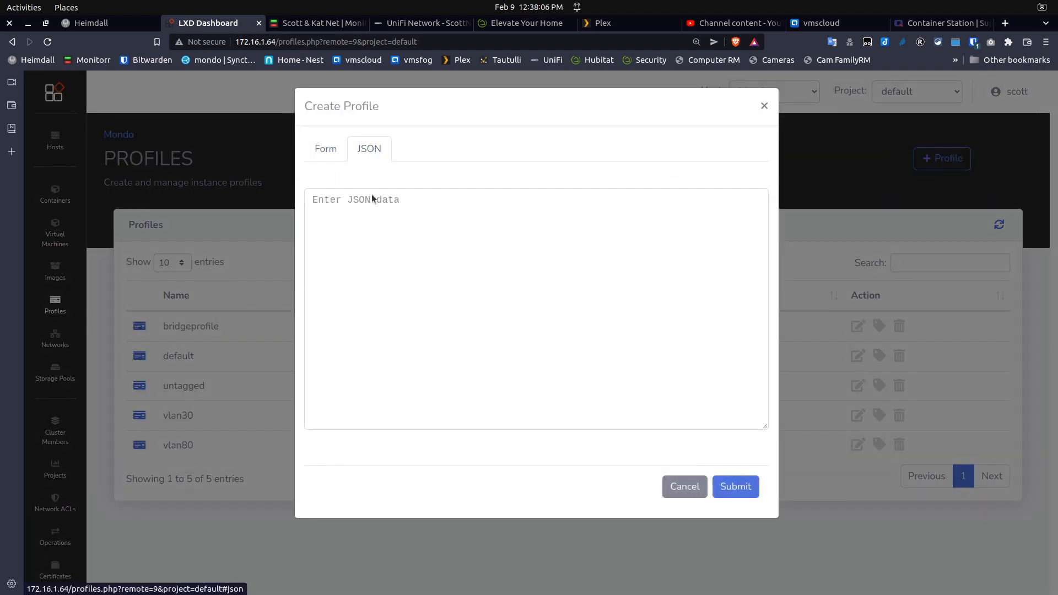
click(698, 488)
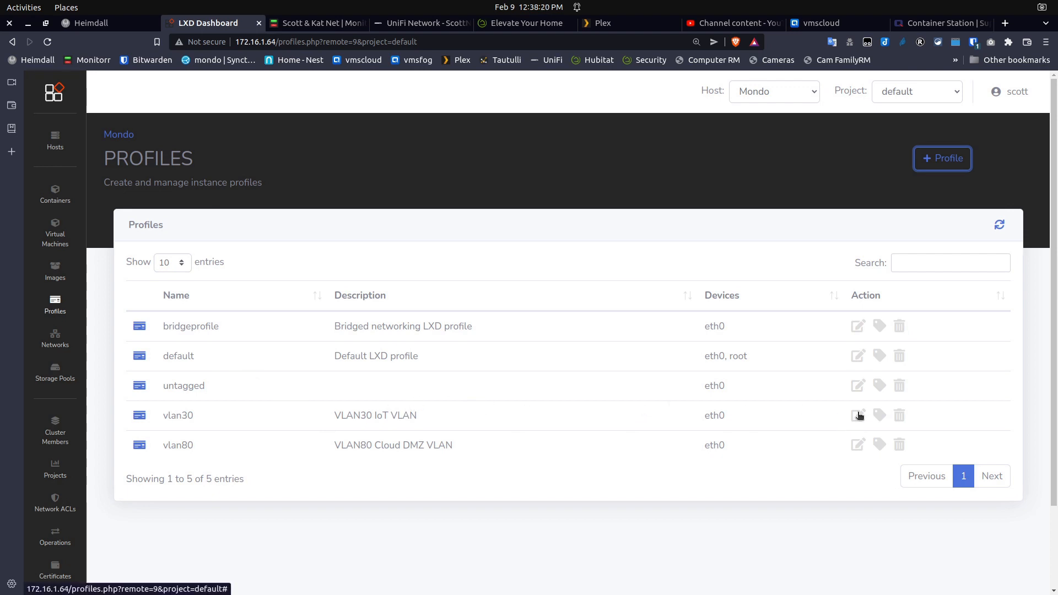
Copy the vlan30 profile's full JSON definition and close it unchanged
click(858, 415)
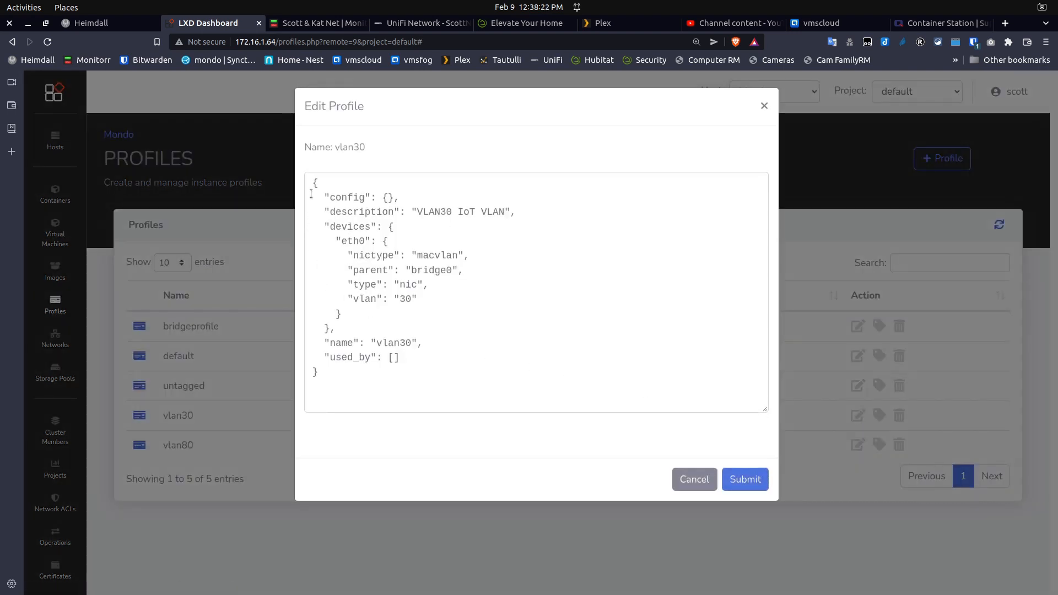
drag(309, 184, 428, 392)
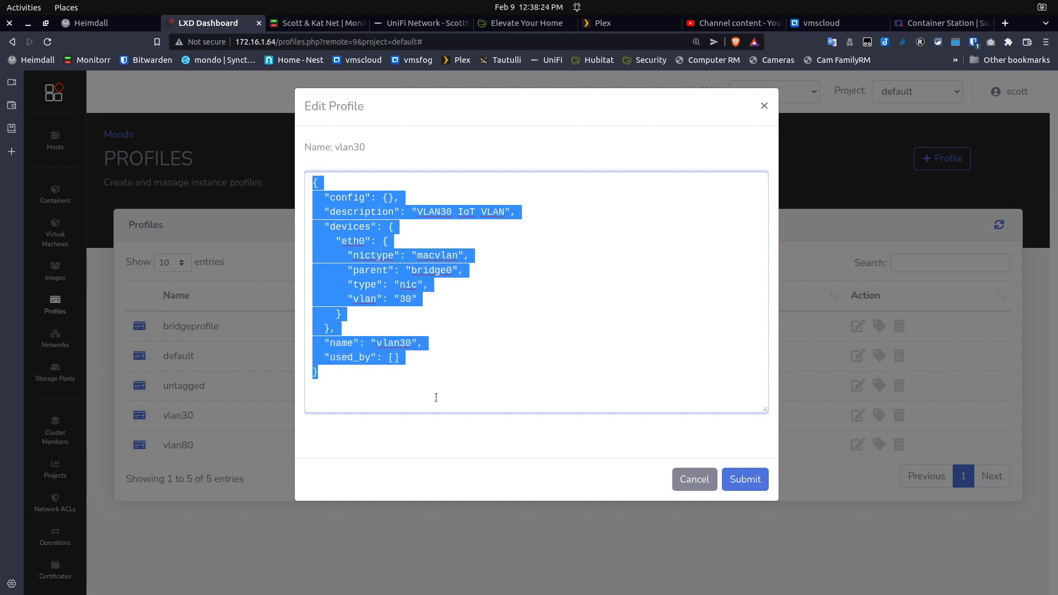
right_click(375, 354)
click(404, 380)
click(693, 477)
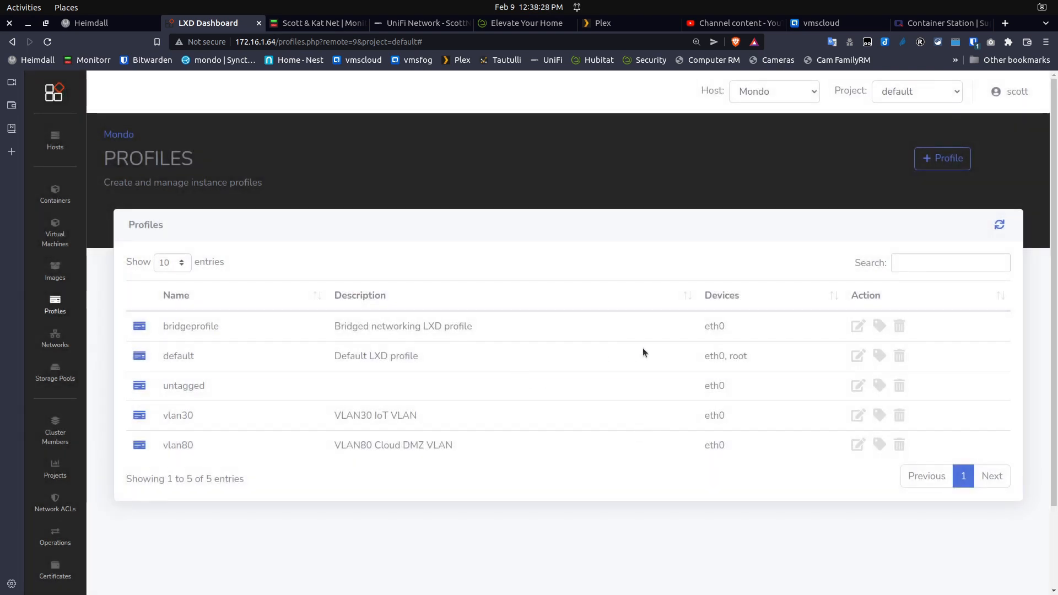
Paste the JSON into a new profile, changing 30 to 100 in description, vlan and name
click(942, 158)
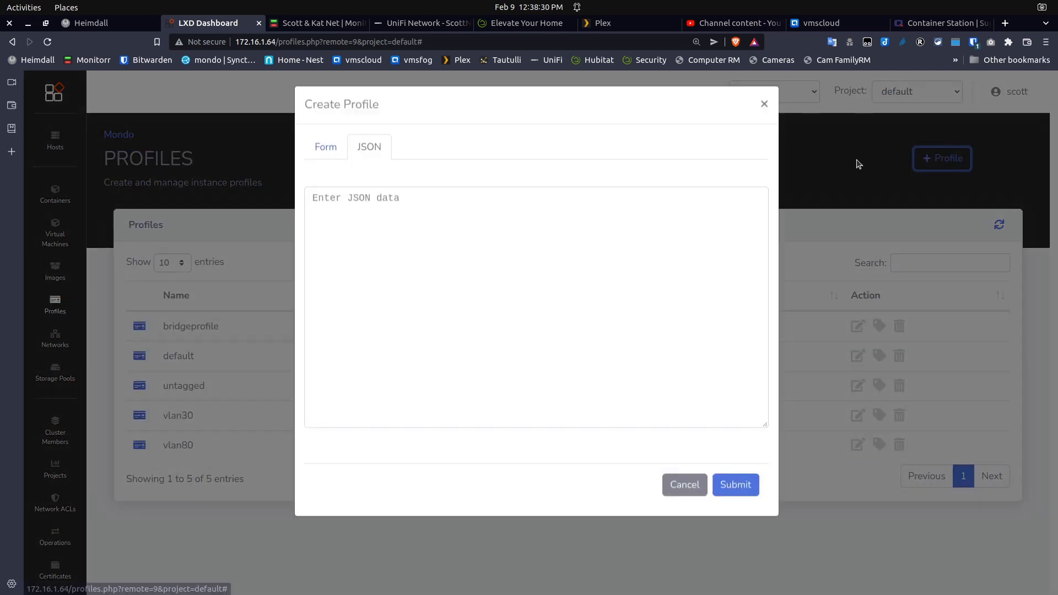
click(407, 204)
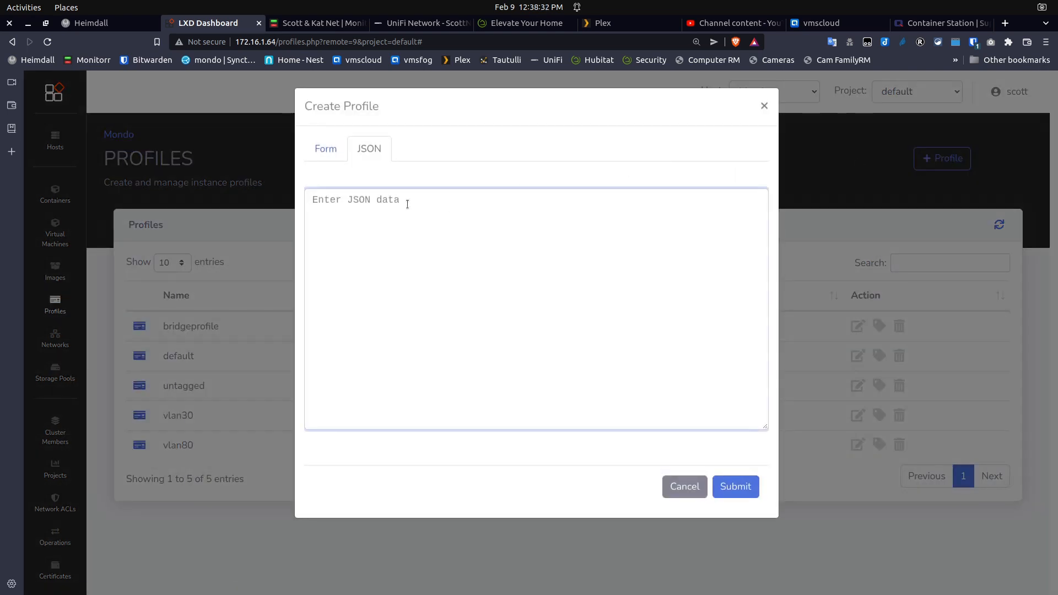
key(ctrl+v)
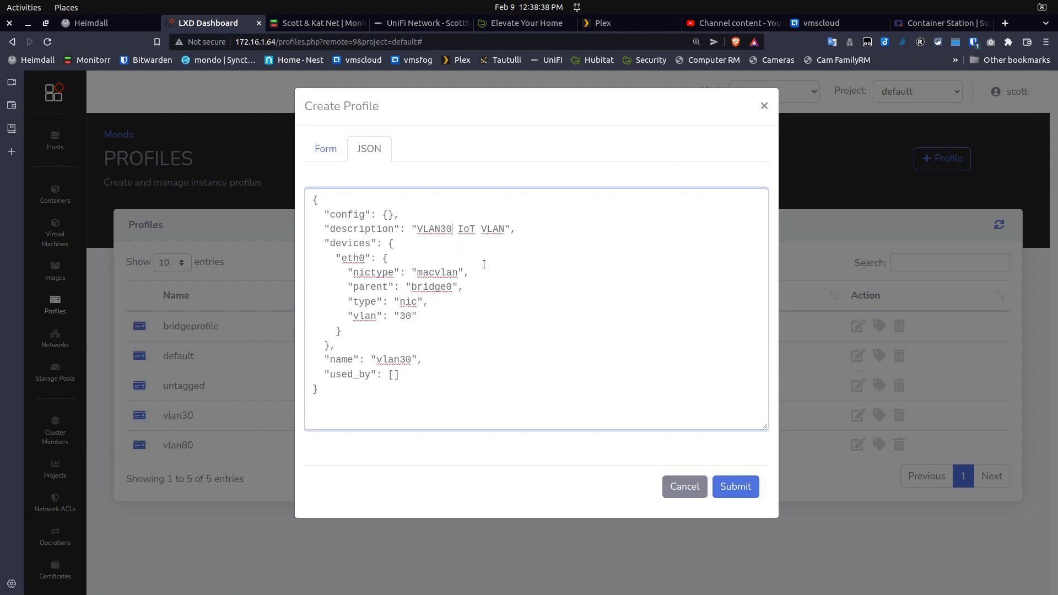
key(BackSpace)
key(BackSpace)
text(100)
click(412, 317)
key(BackSpace)
key(BackSpace)
text(100)
key(BackSpace)
text(10)
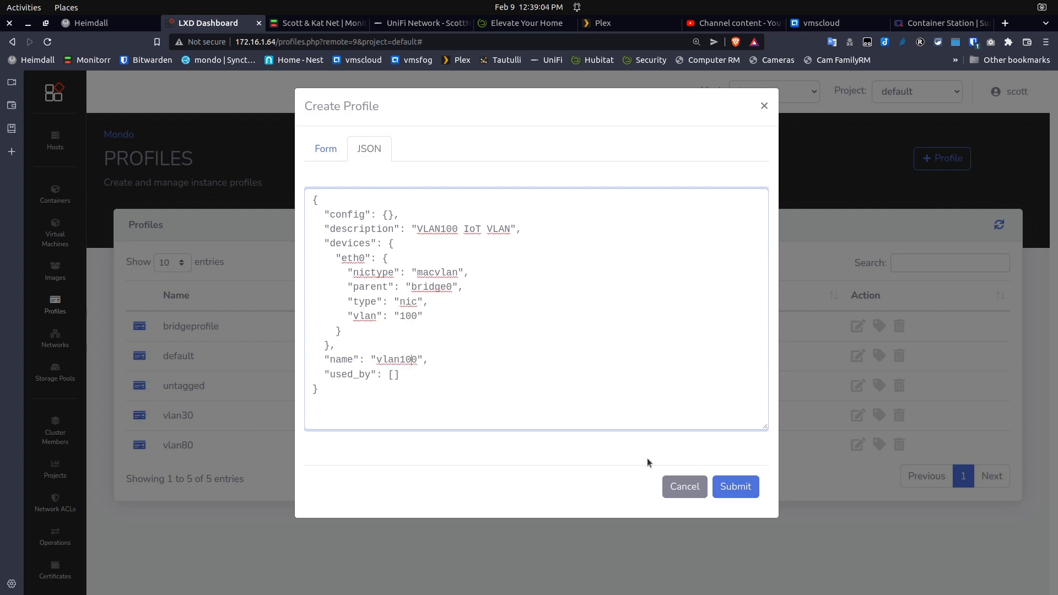
click(728, 487)
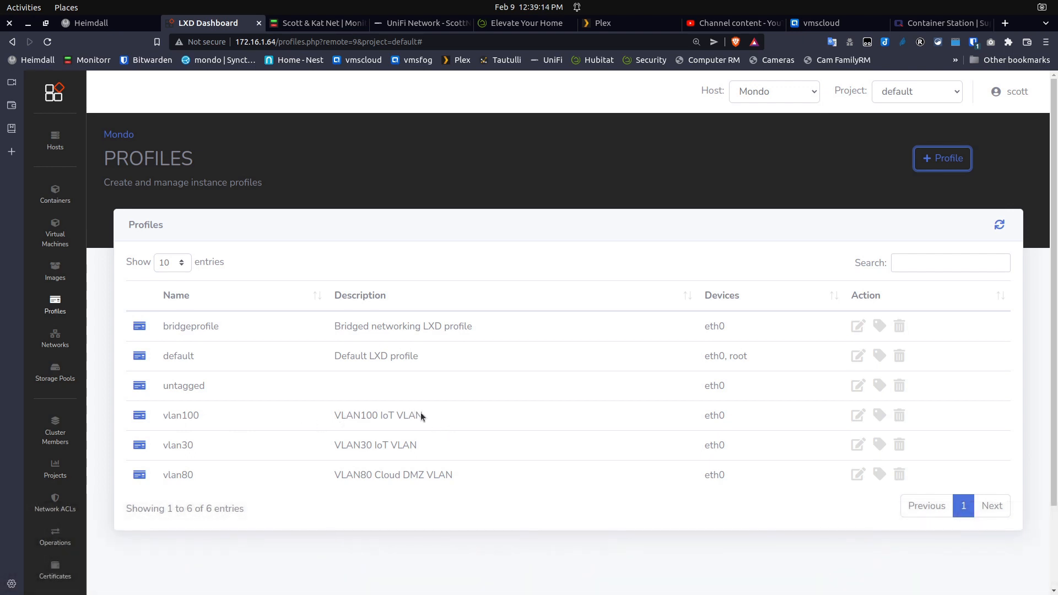
Remove 'IoT' from vlan100's description, save it, and inspect bridgeprofile without saving changes
click(858, 416)
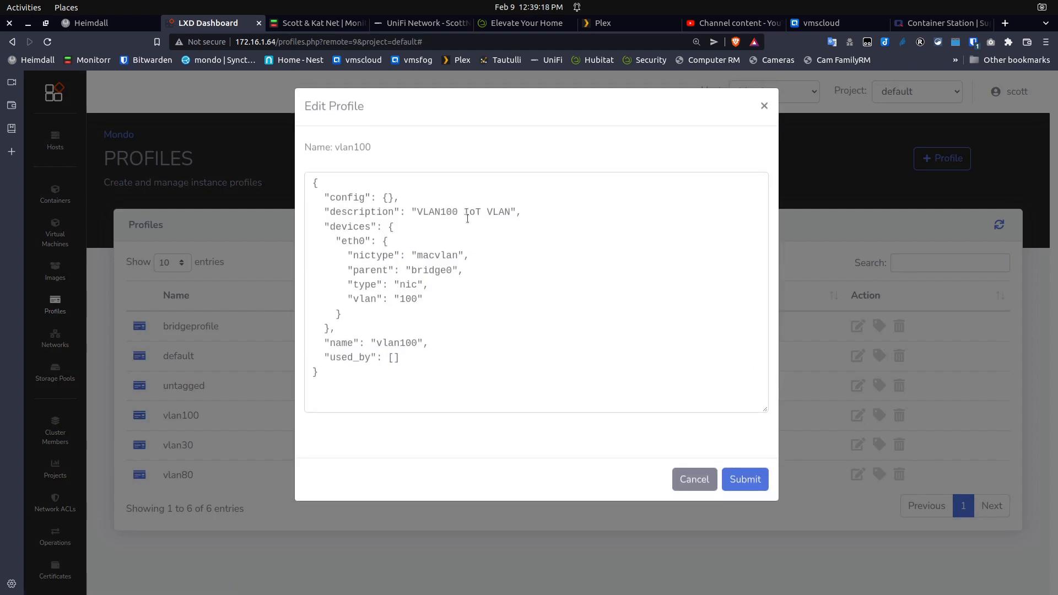
drag(482, 212, 460, 212)
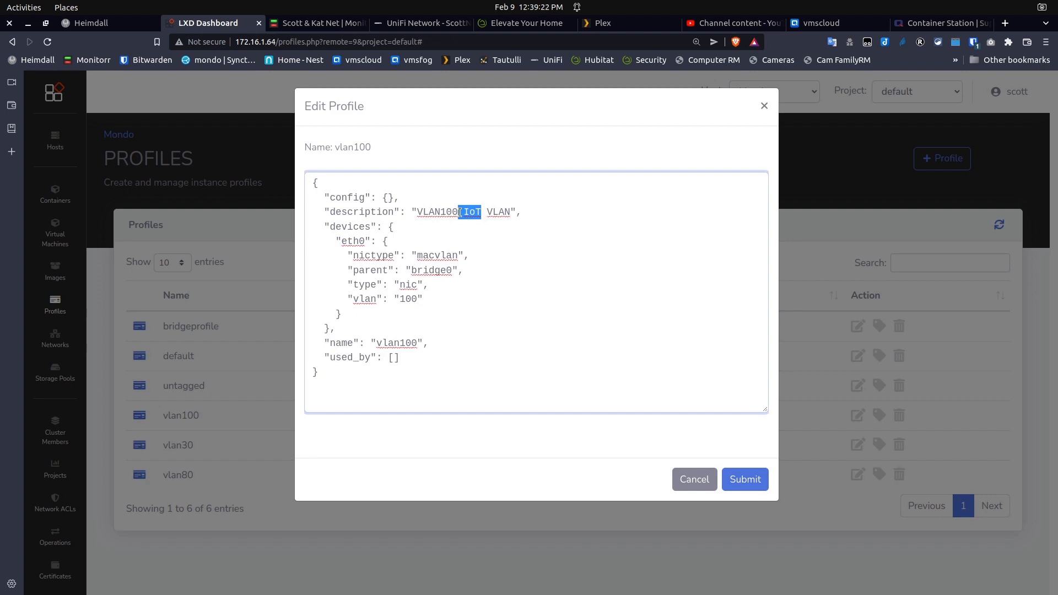
key(BackSpace)
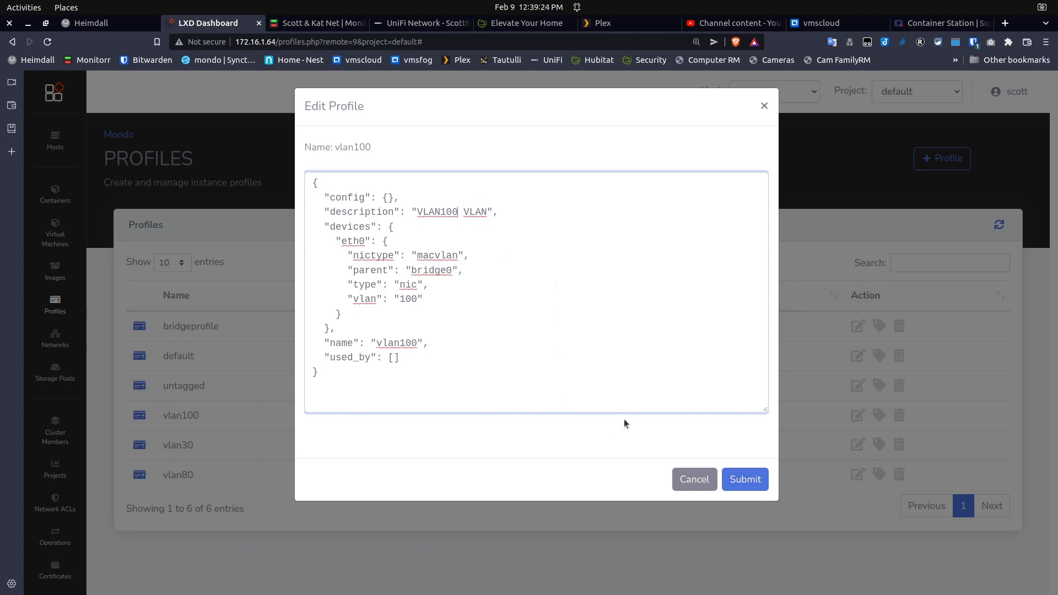
click(746, 482)
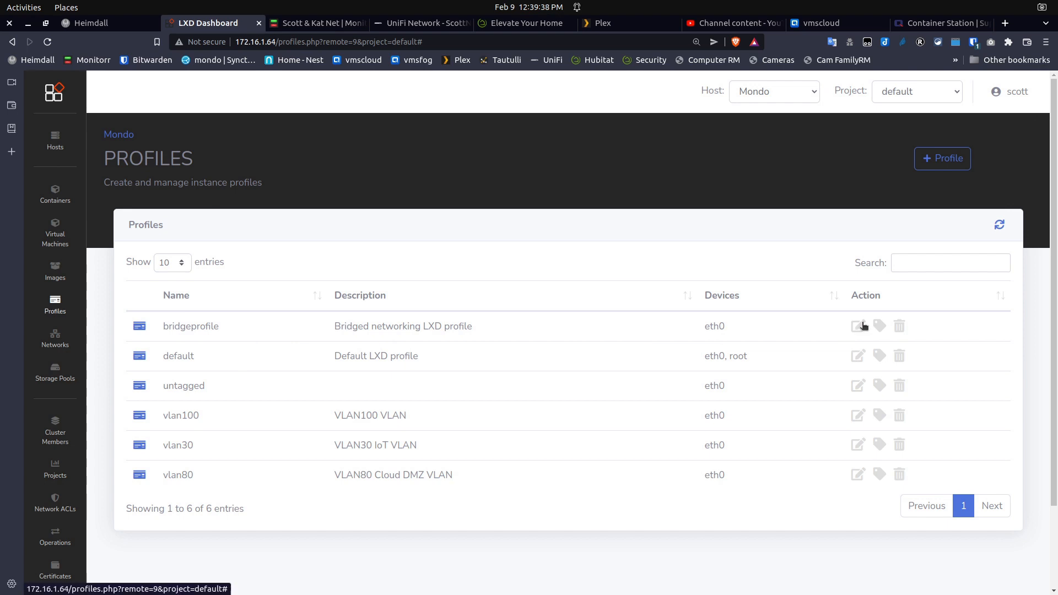
click(856, 328)
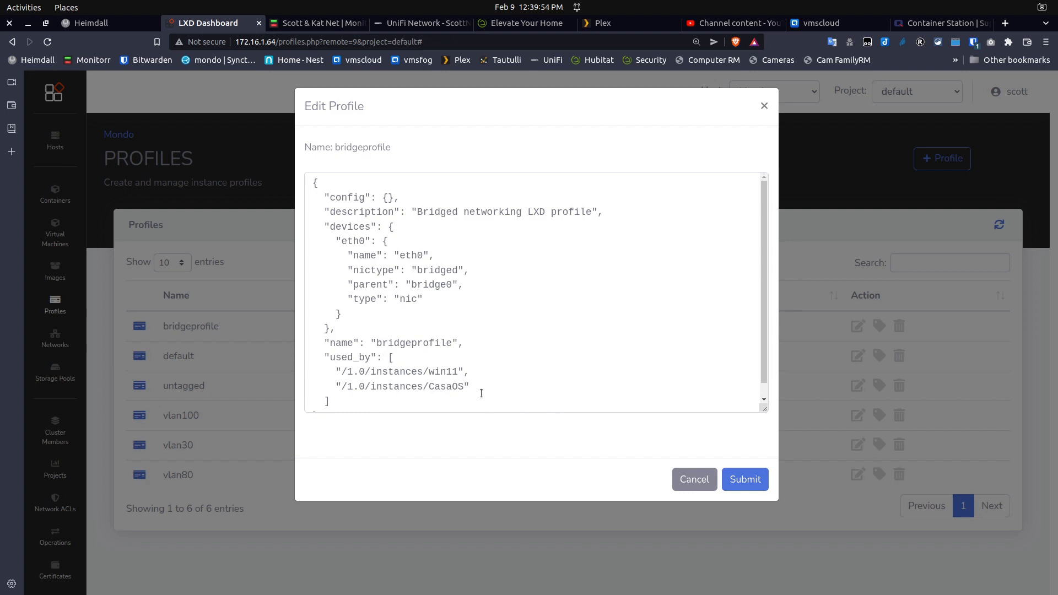
click(684, 479)
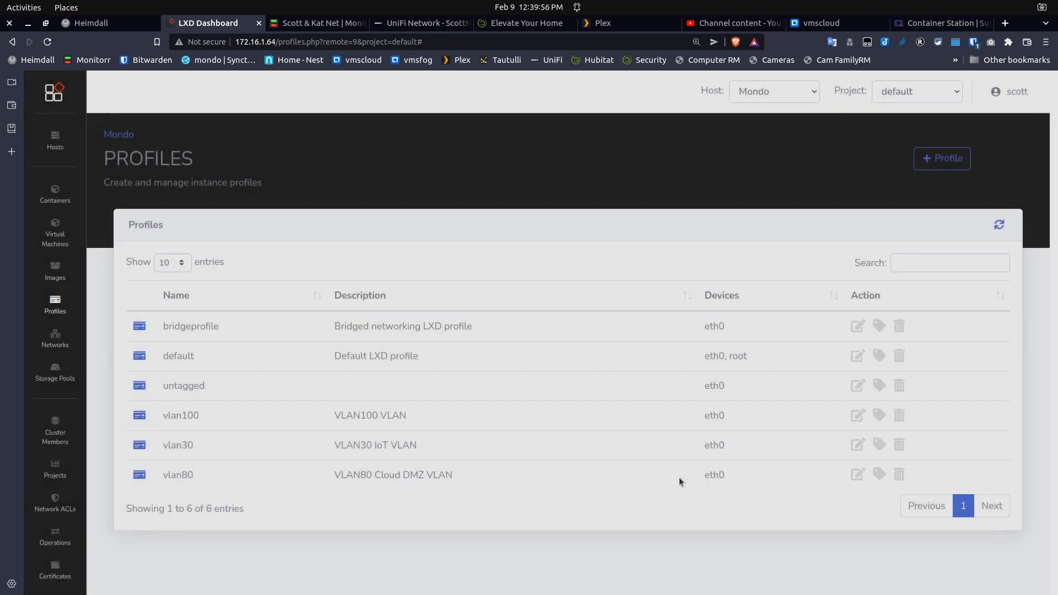
View Mondo's networks list, then its storage pools showing the default 30GB zfs pool
click(55, 338)
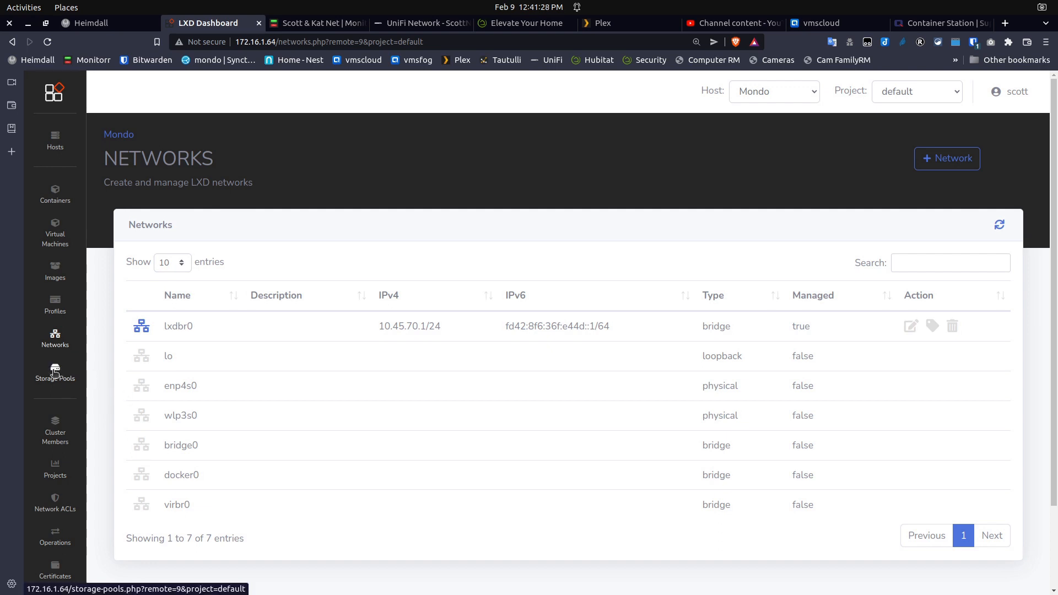
click(55, 373)
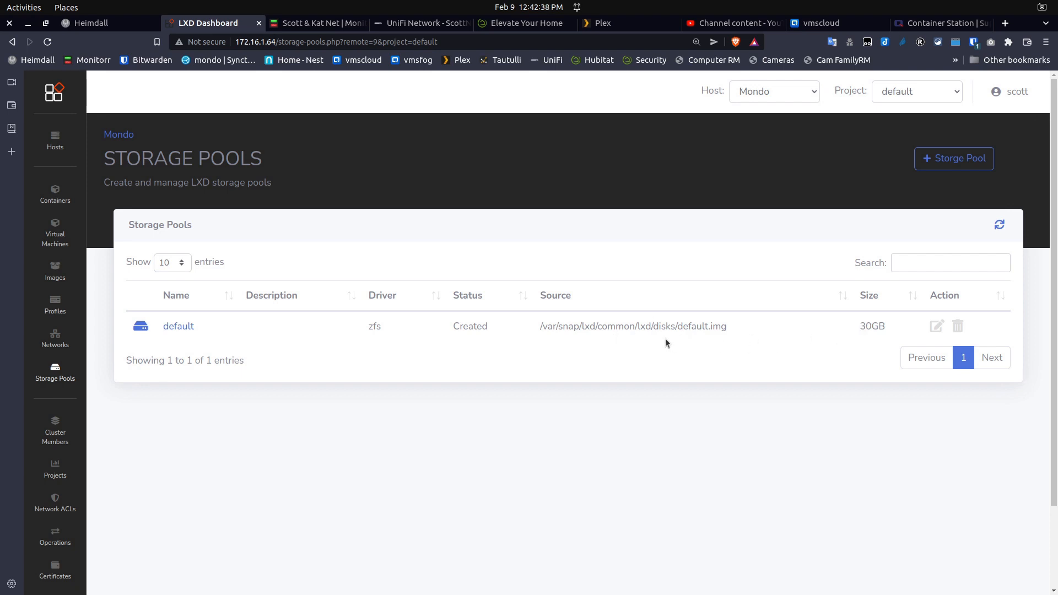
click(942, 163)
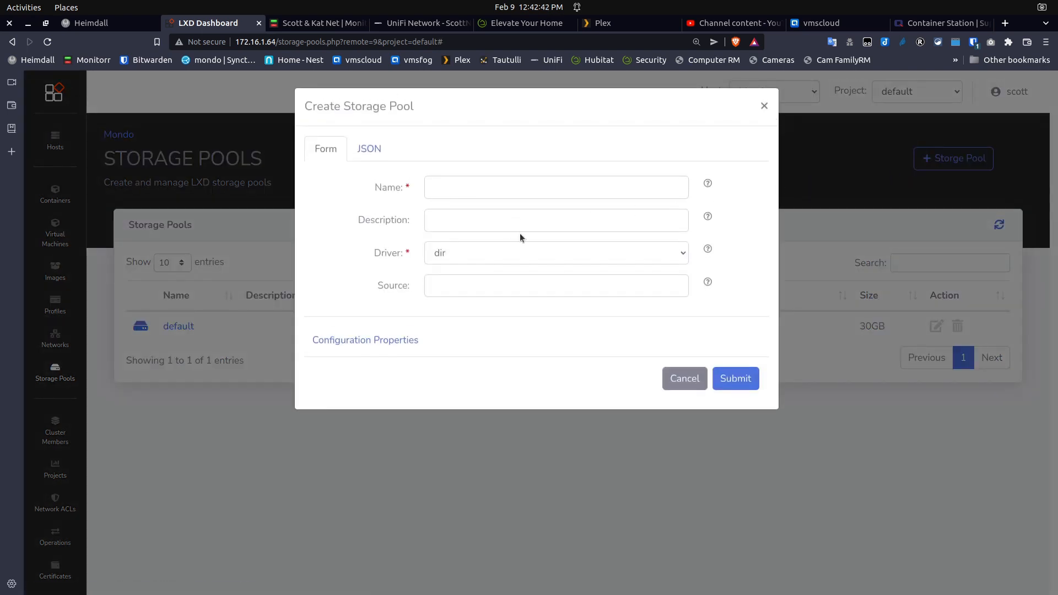
click(590, 255)
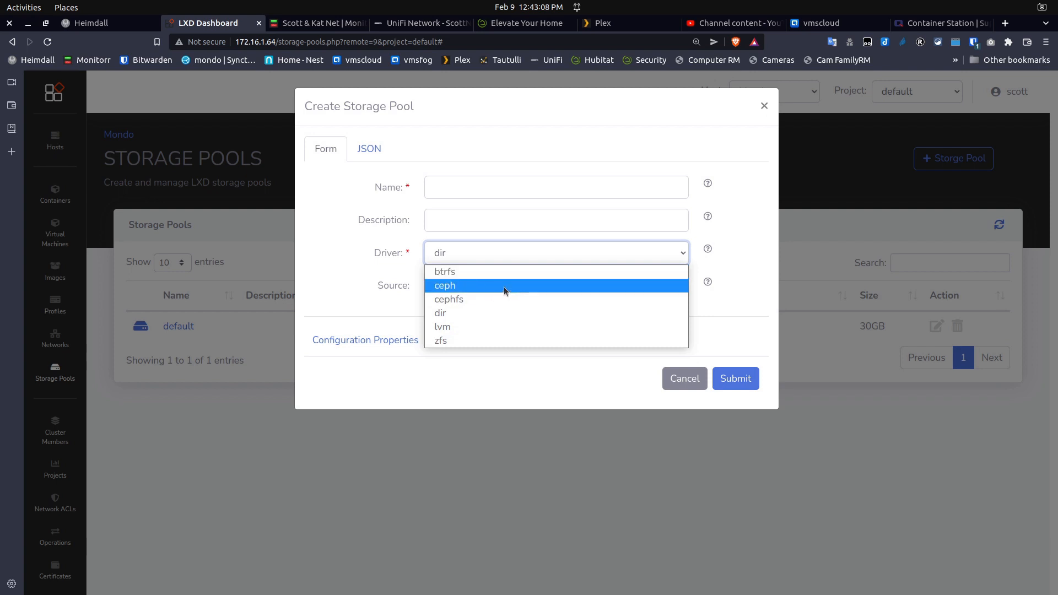
click(677, 381)
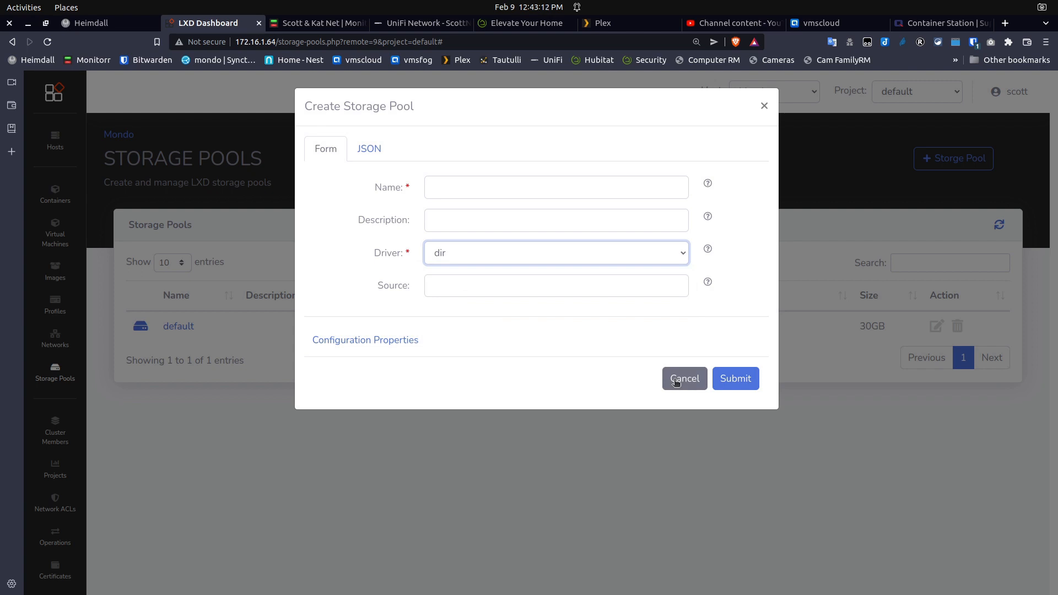
click(677, 381)
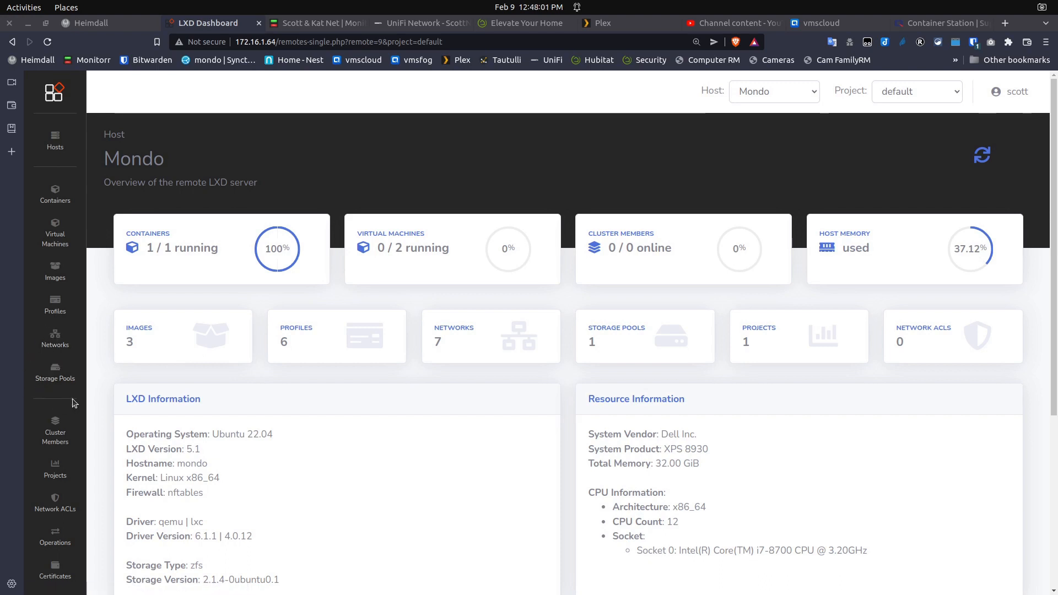
Open Mondo's Cluster Members page, which lists 0 of 0 entries
click(53, 427)
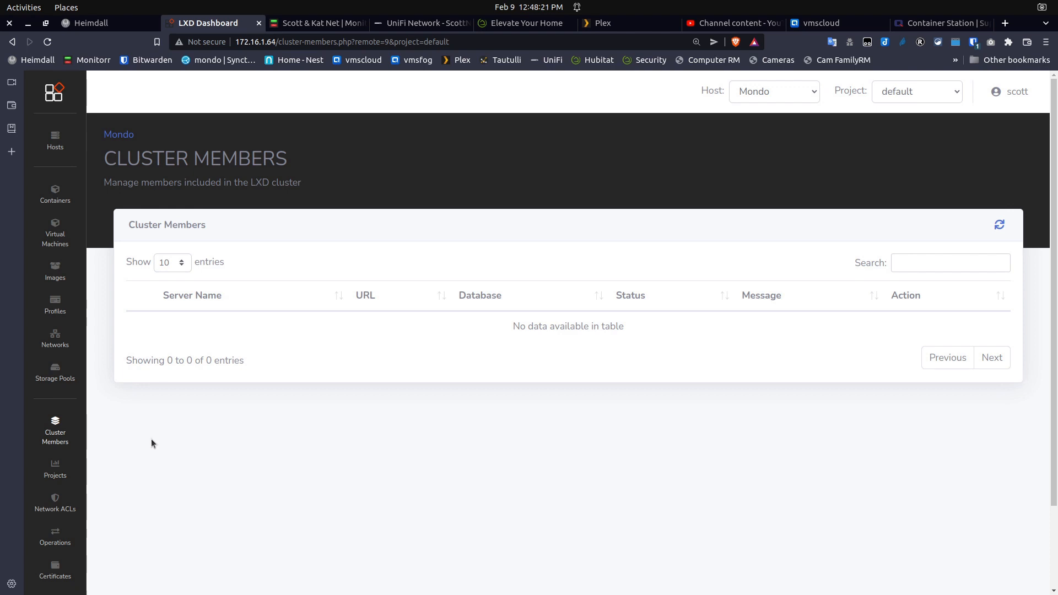
View Projects and Network ACLs, ending on the empty Operations list
click(56, 467)
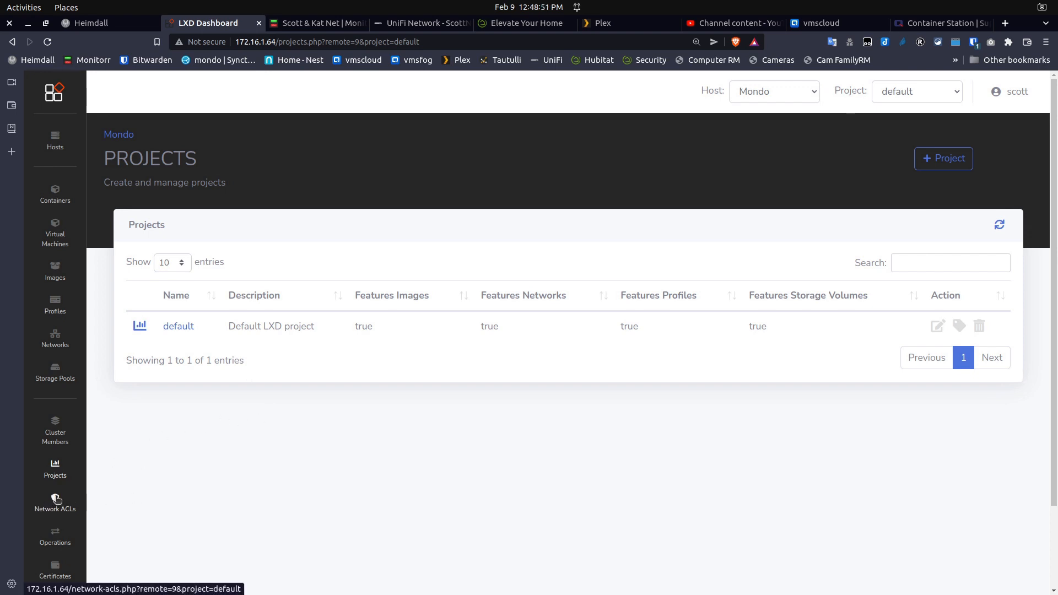
click(56, 499)
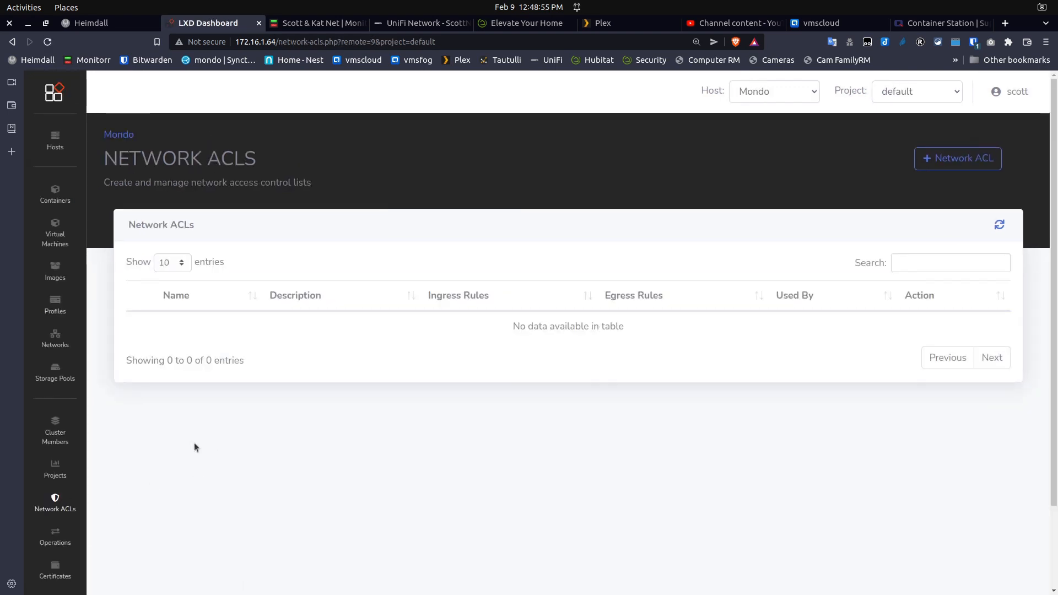
scroll(194, 442, down, 1)
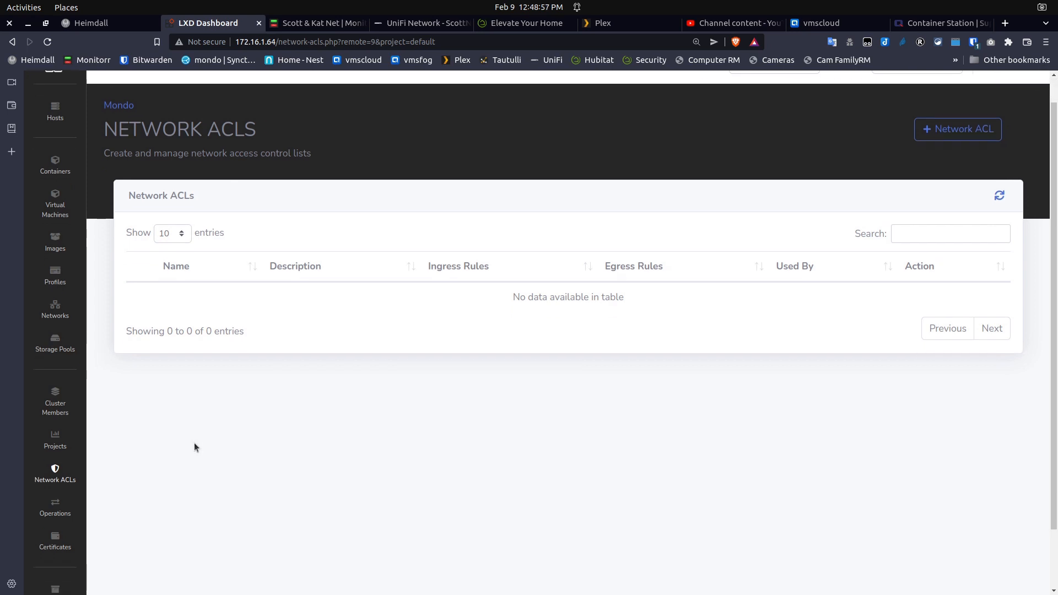
click(56, 506)
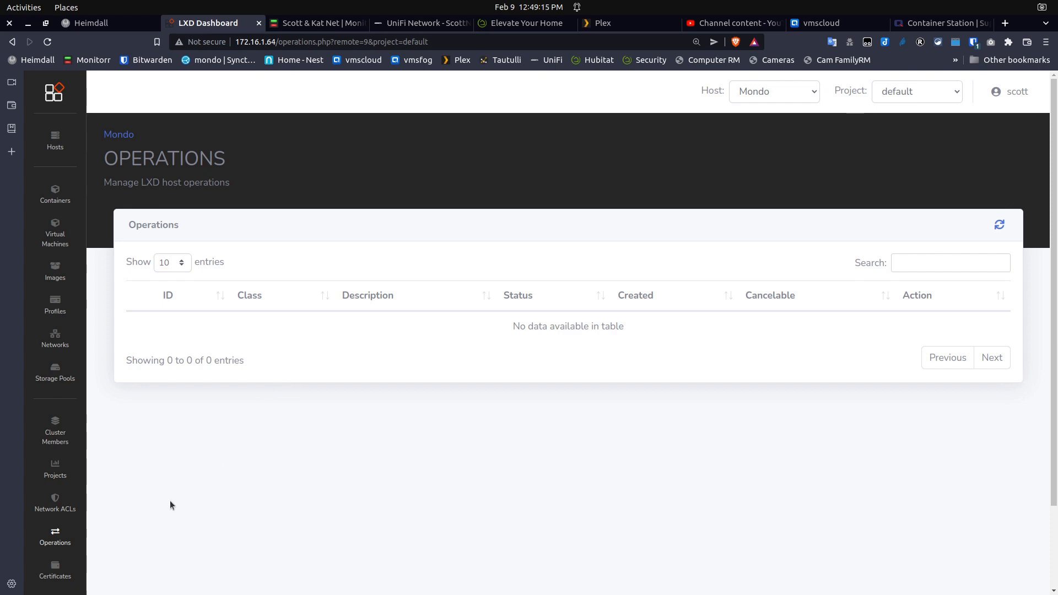
View the host's certificates, then go back to the remote hosts list
click(55, 570)
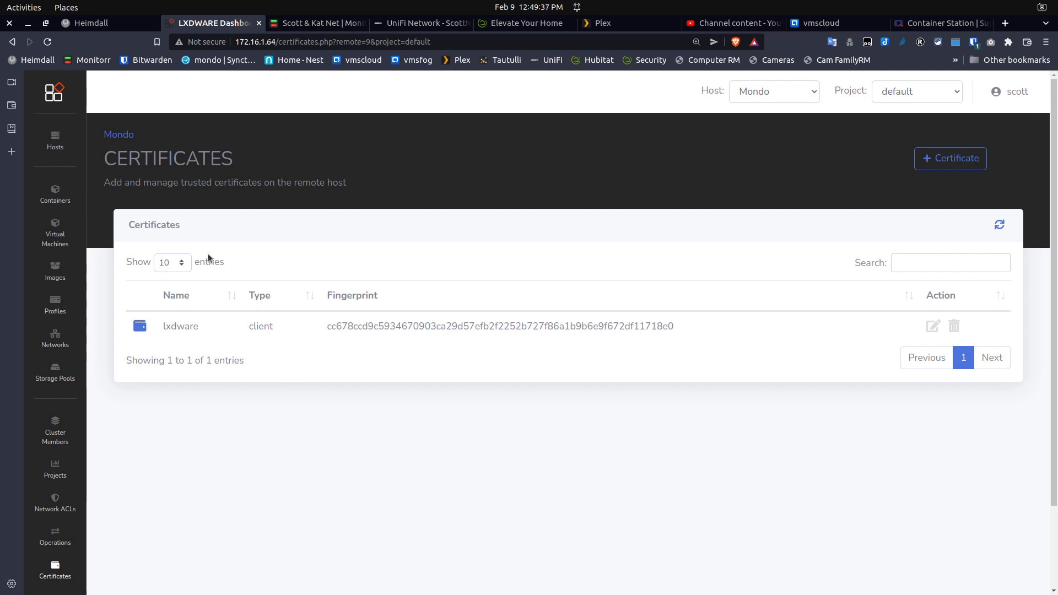
click(55, 143)
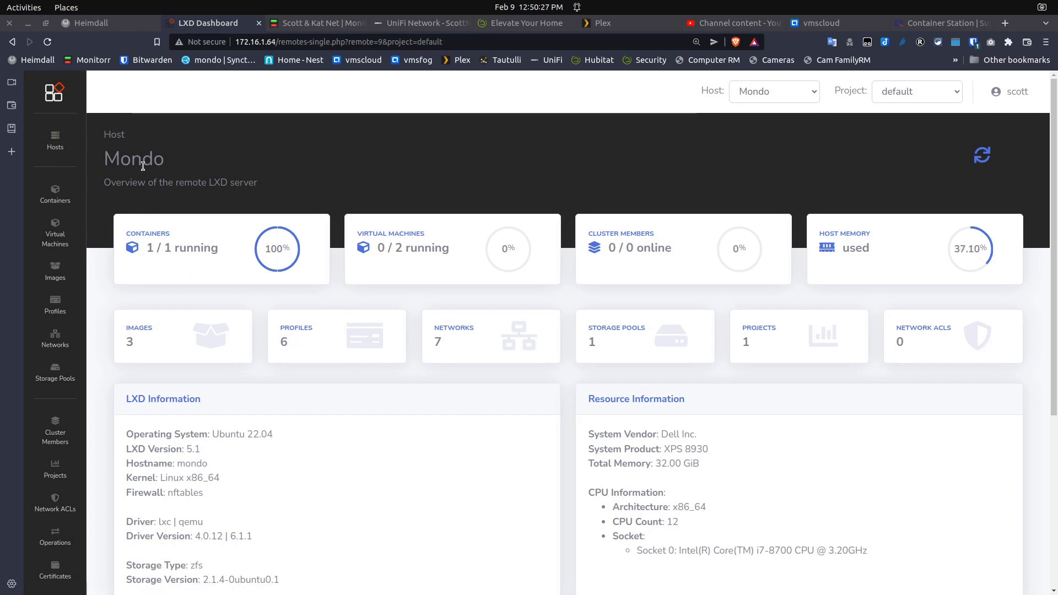
Draft a container named Test, described 'This is a test', with no image, then cancel it
click(171, 248)
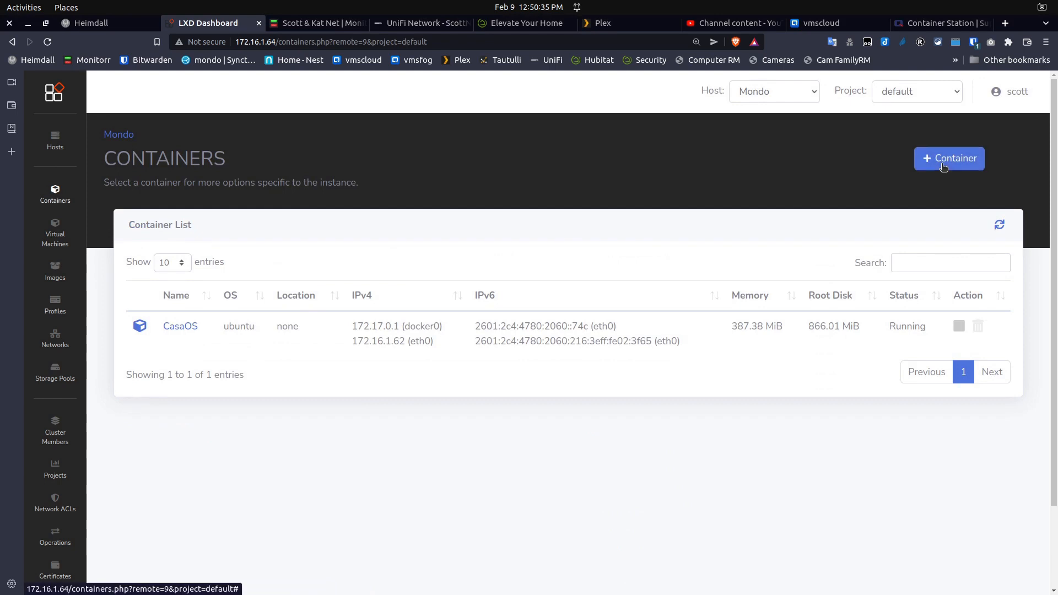
click(944, 166)
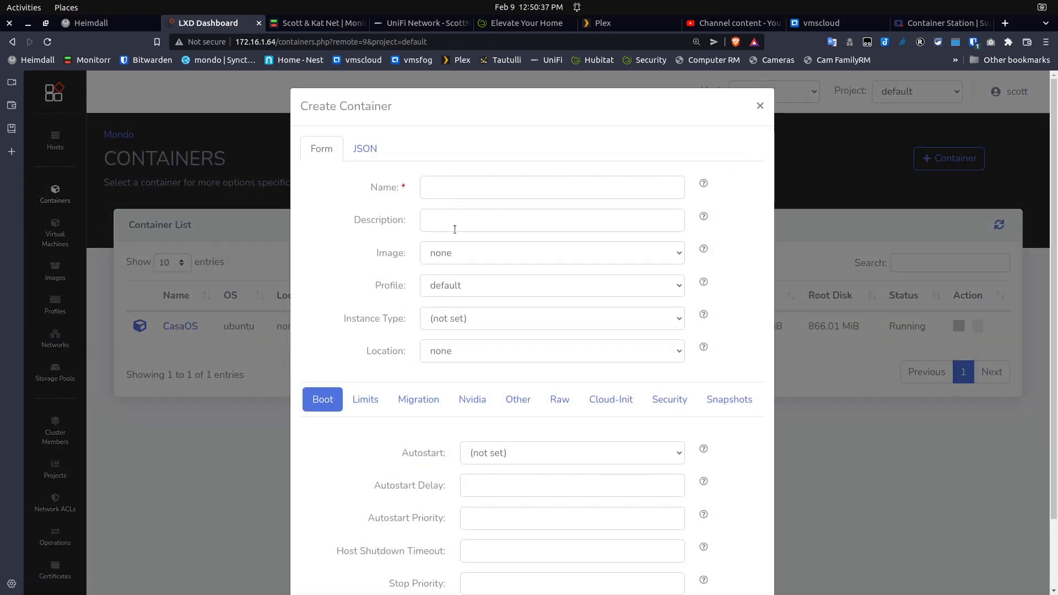
click(436, 187)
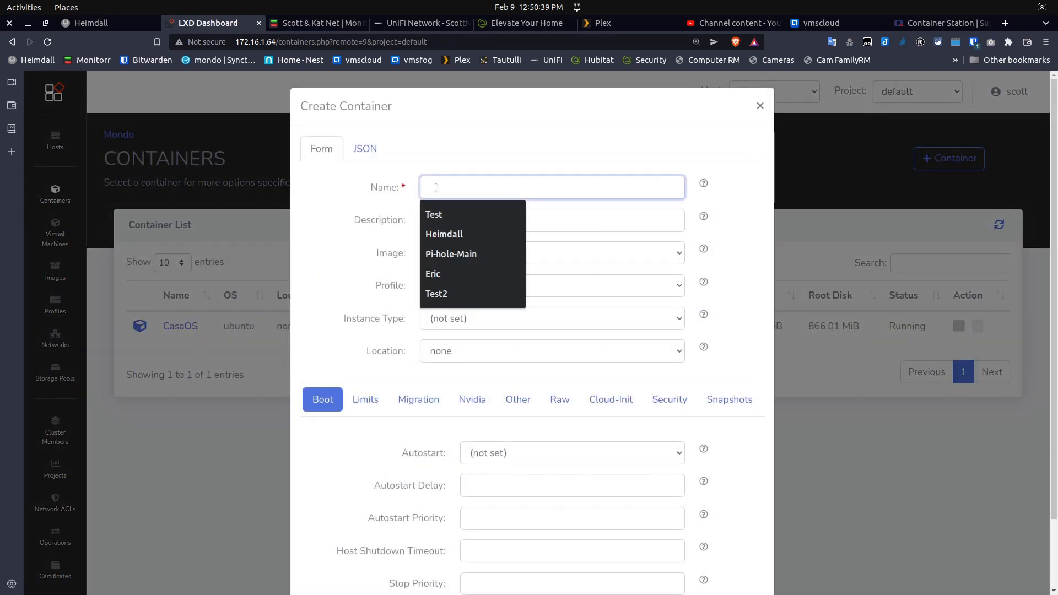
click(435, 215)
click(494, 216)
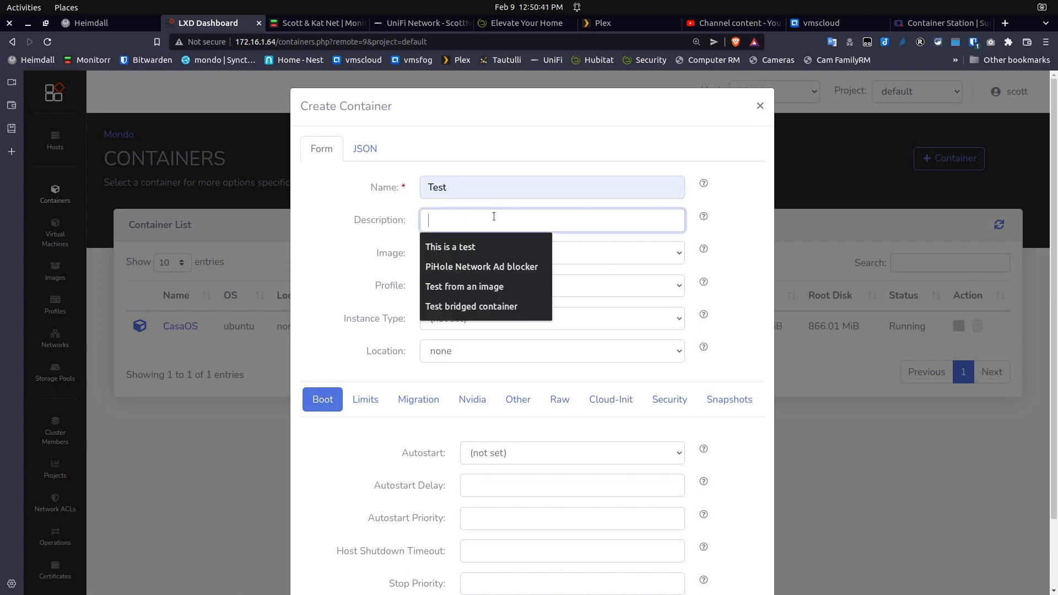
click(468, 247)
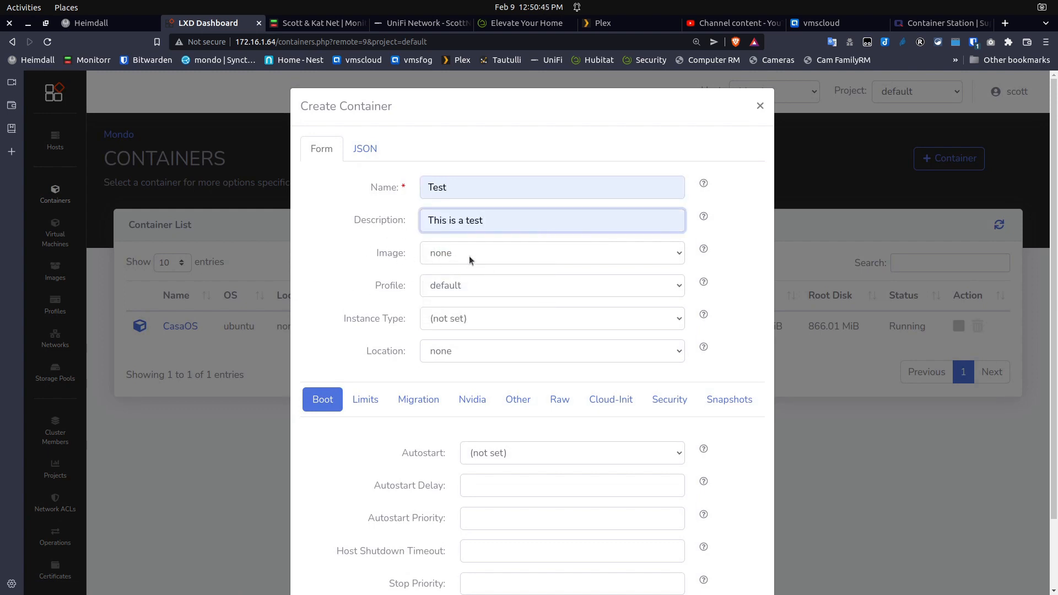
click(470, 259)
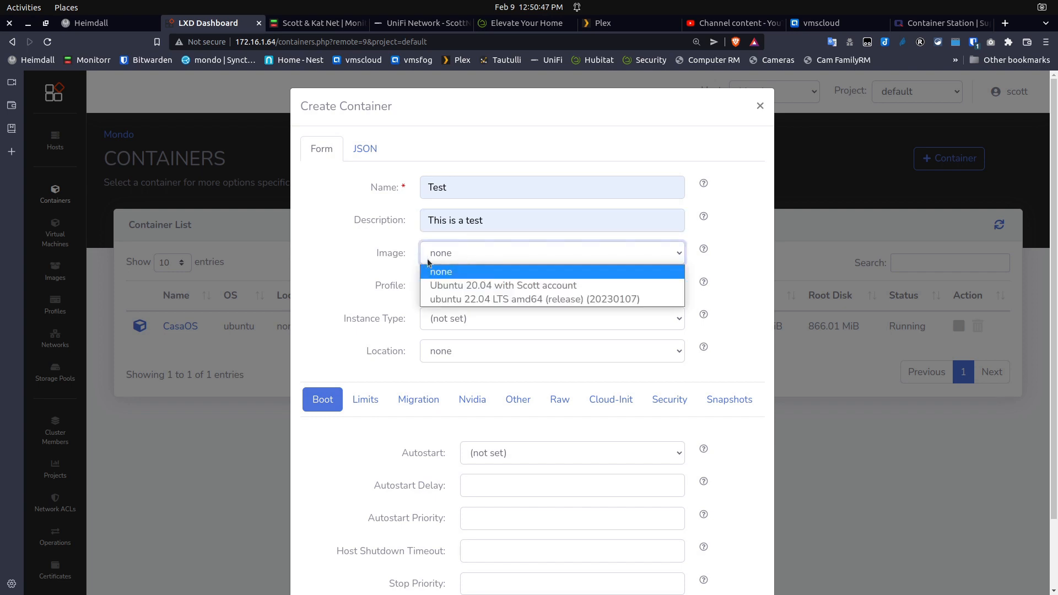
click(338, 248)
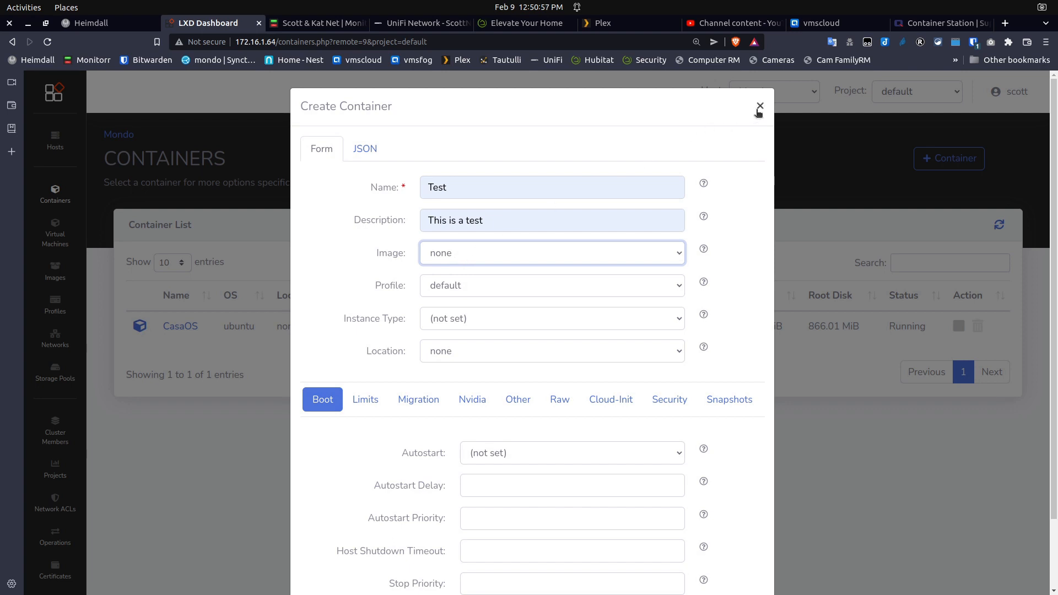
click(759, 106)
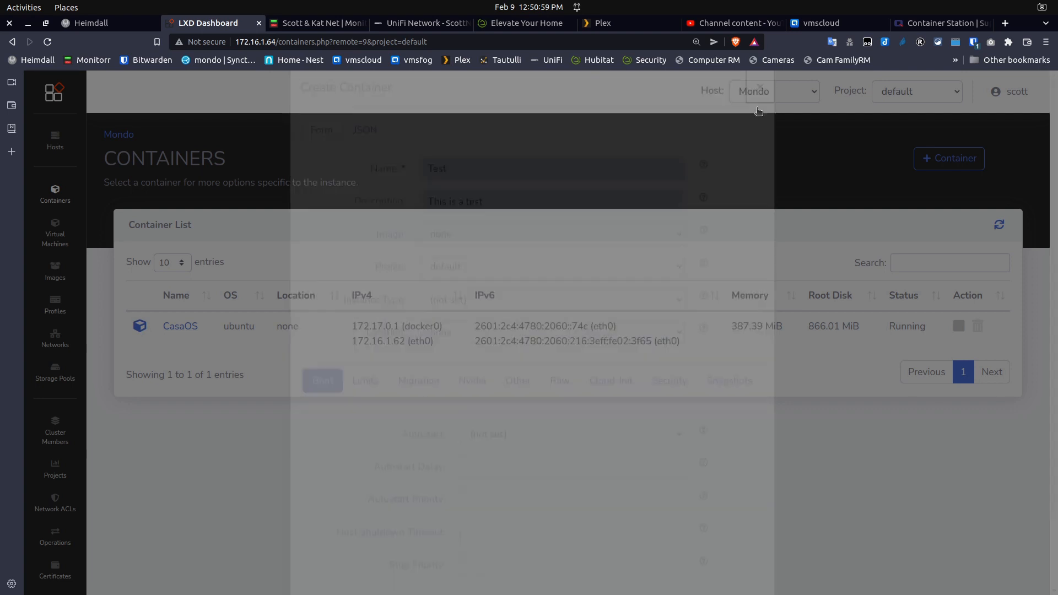
Download the Ubuntu 22.10 (kinetic amd64) community image as a container image
click(43, 276)
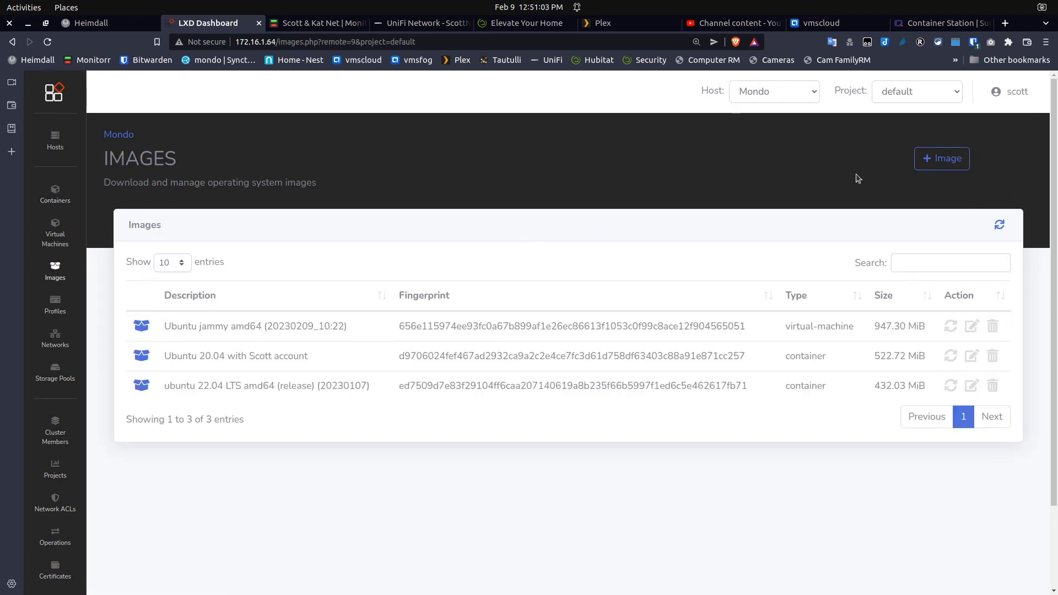
click(947, 165)
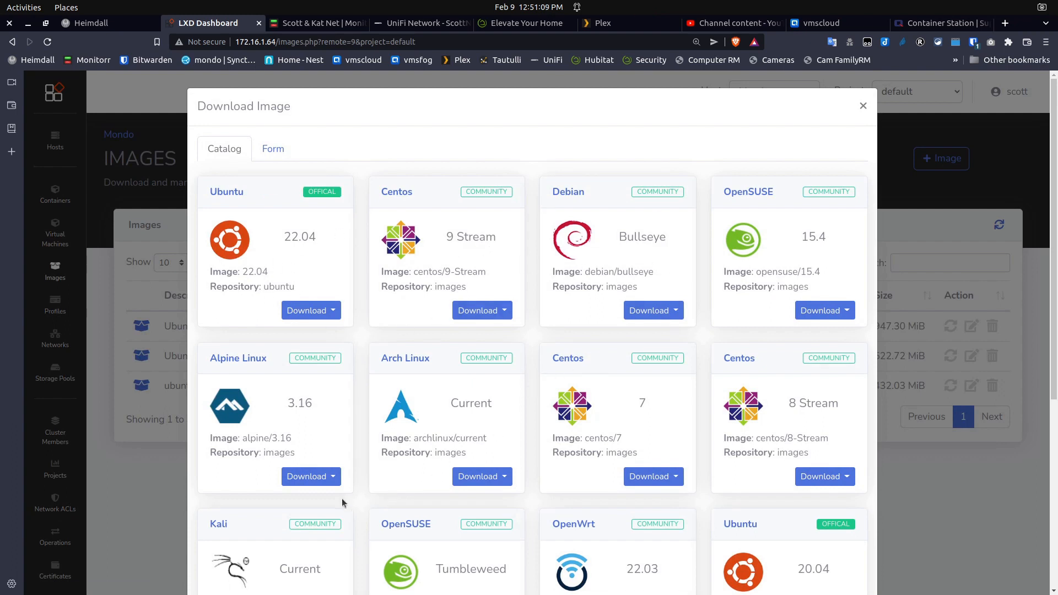
scroll(417, 540, down, 3)
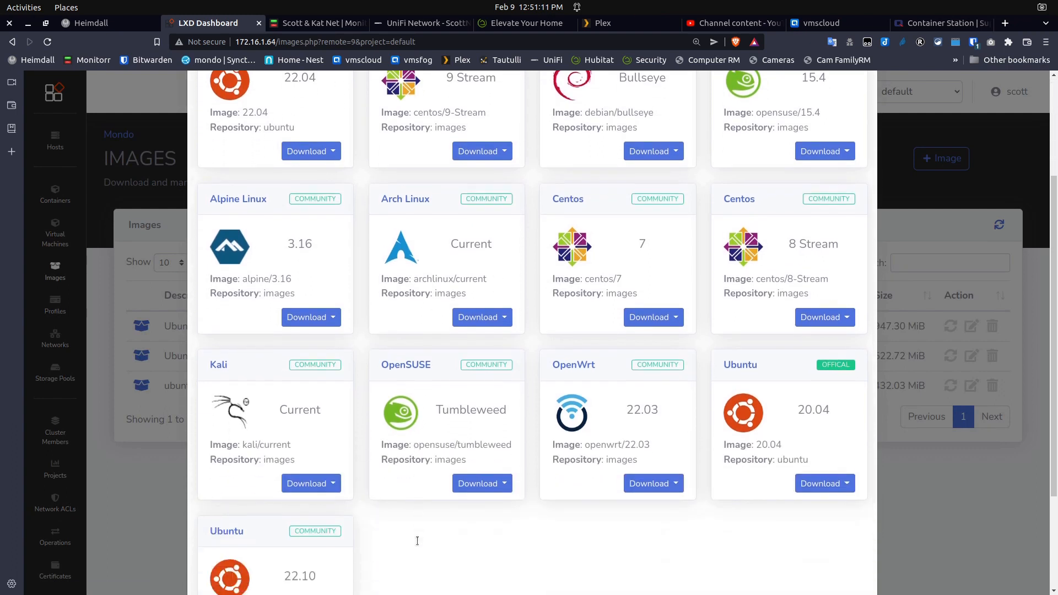
scroll(418, 540, down, 1)
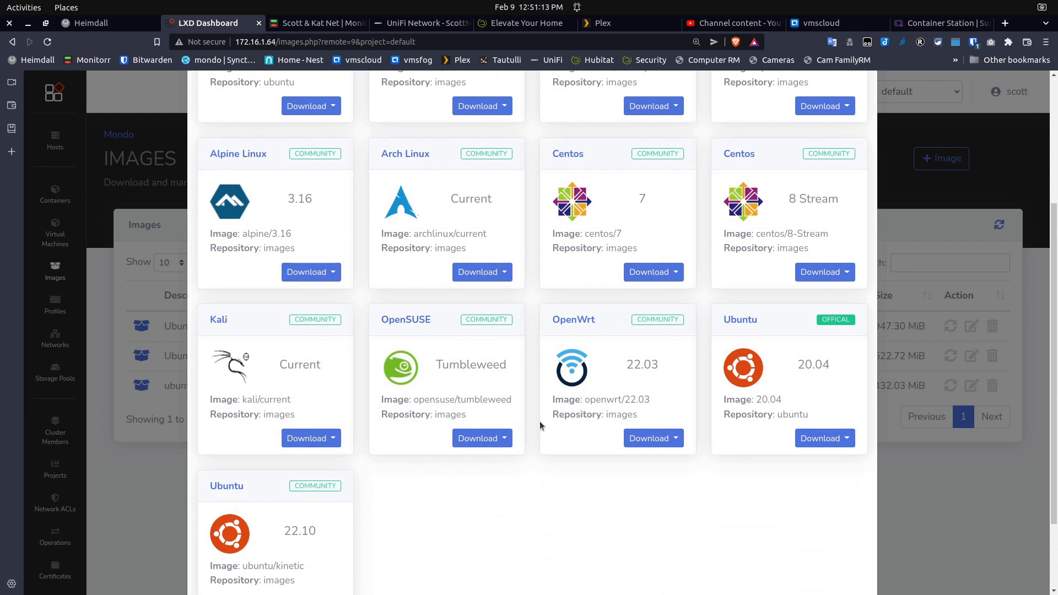
scroll(349, 544, down, 2)
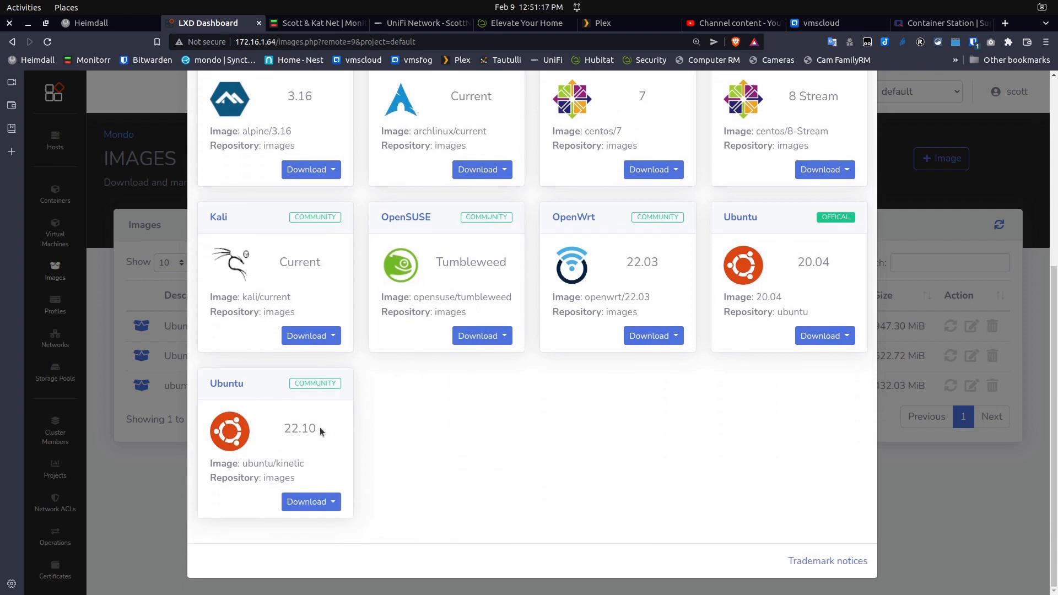
click(306, 506)
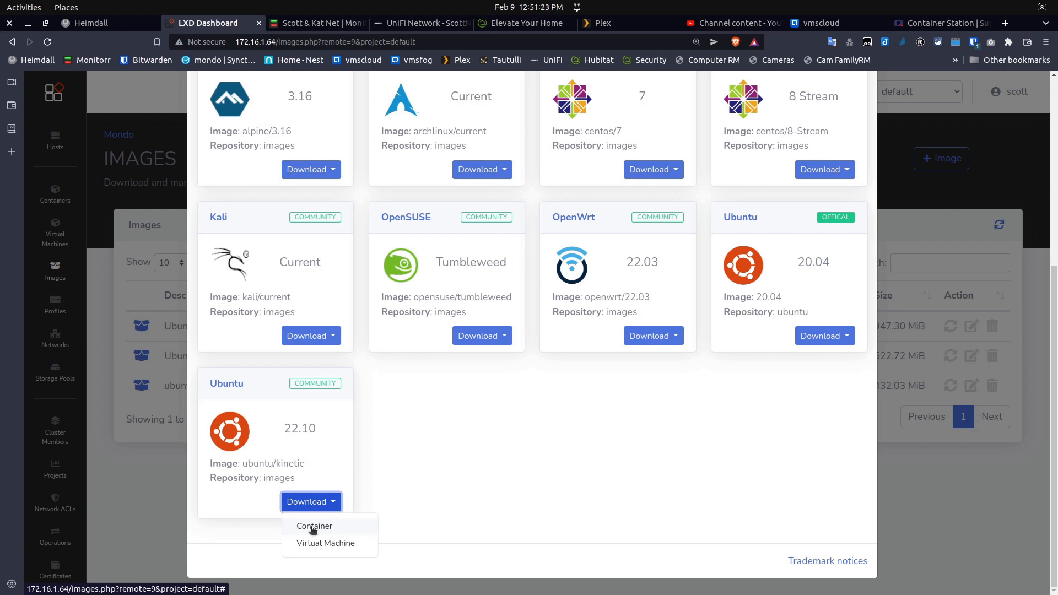
click(314, 527)
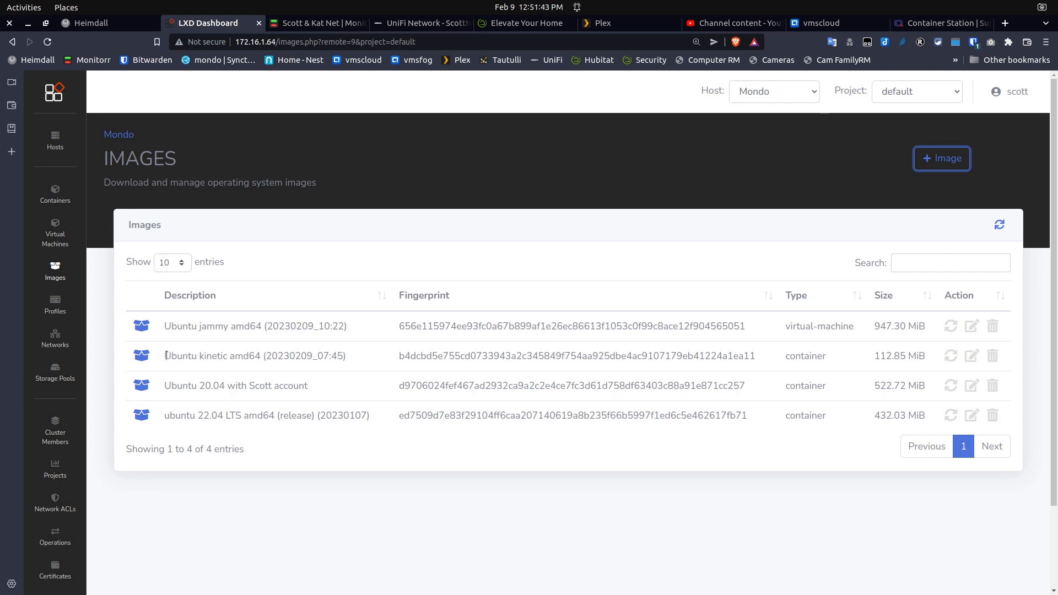
Start a new container named Test with the description 'This is a test'
drag(167, 356, 254, 357)
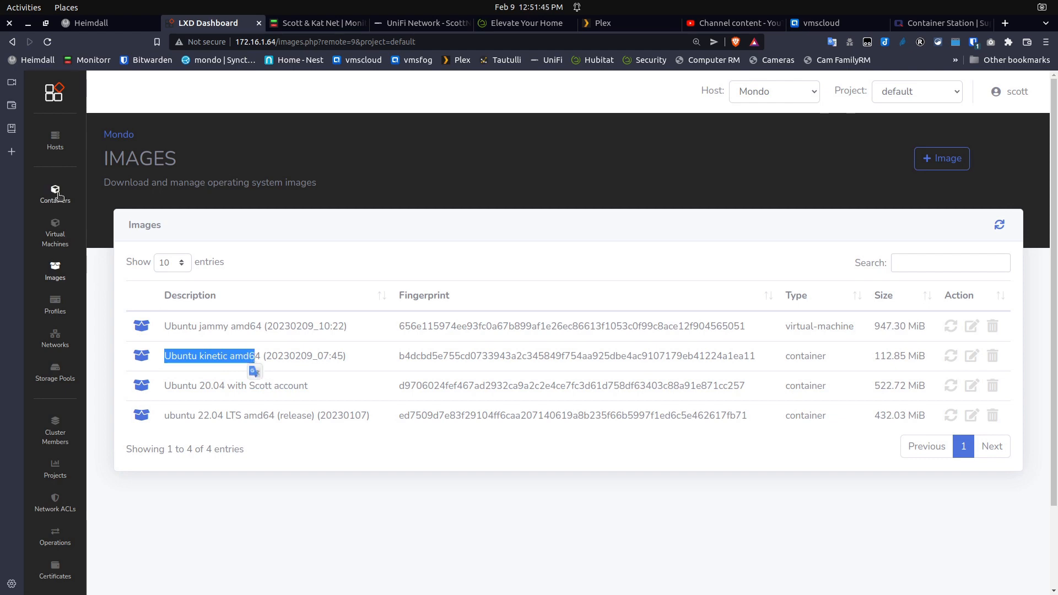
click(56, 194)
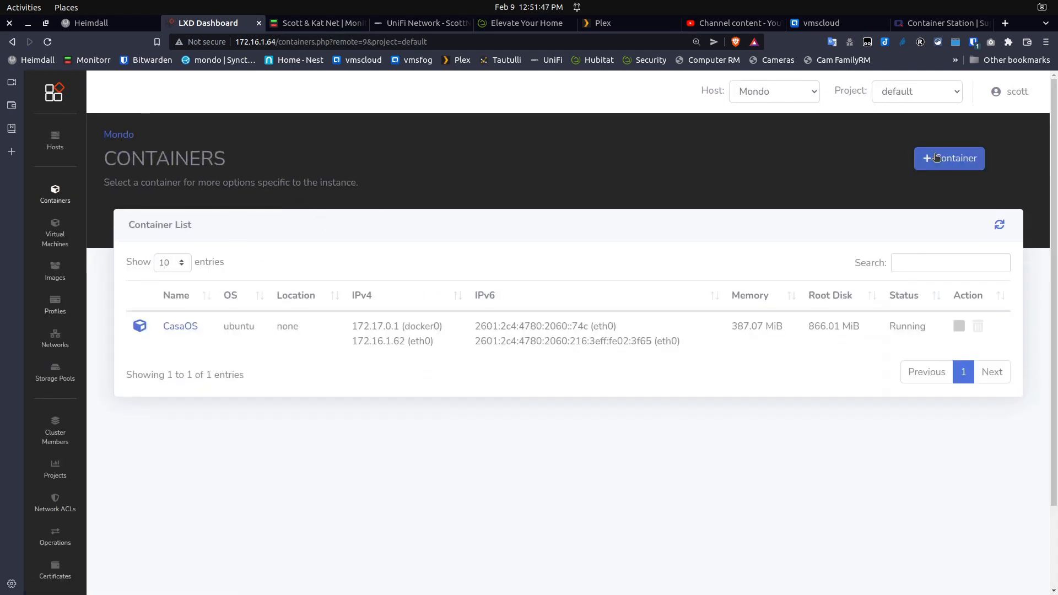
click(937, 157)
click(466, 182)
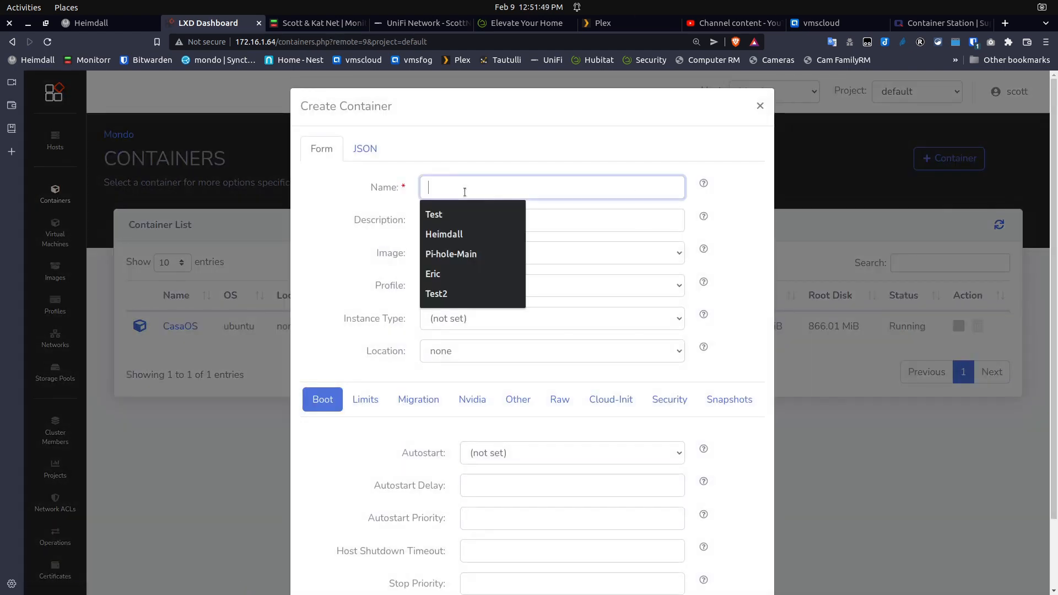
click(444, 213)
click(464, 220)
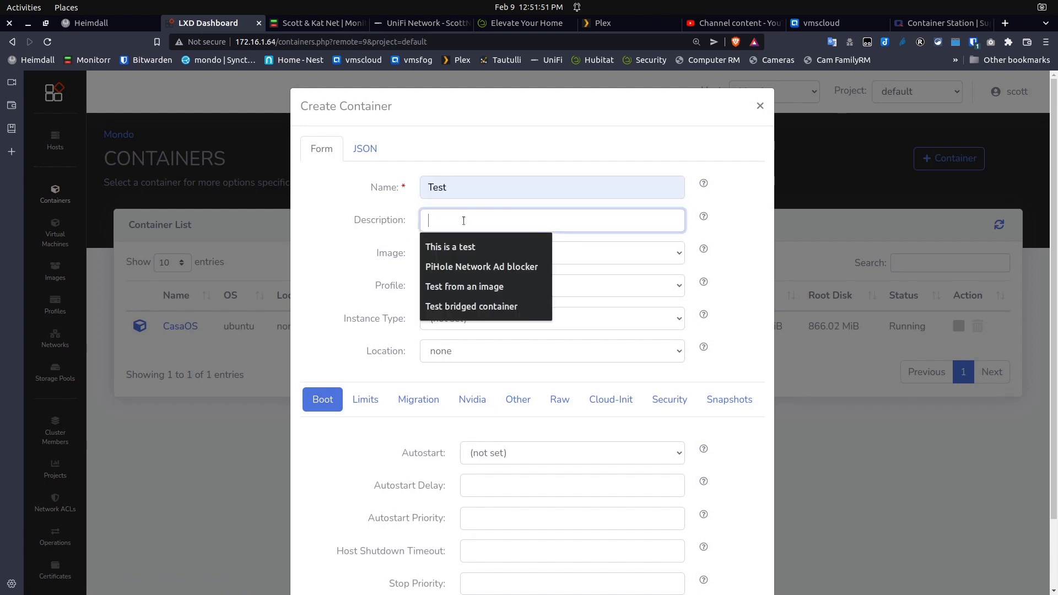
click(445, 245)
Base the container on Ubuntu kinetic amd64, set Autostart to true, and create it
click(491, 253)
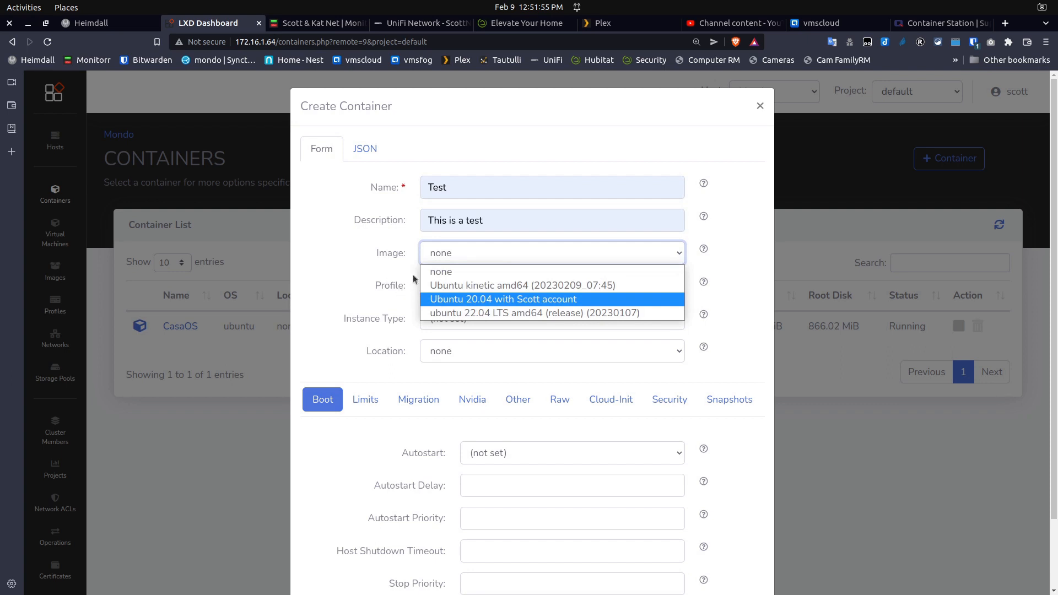
click(455, 286)
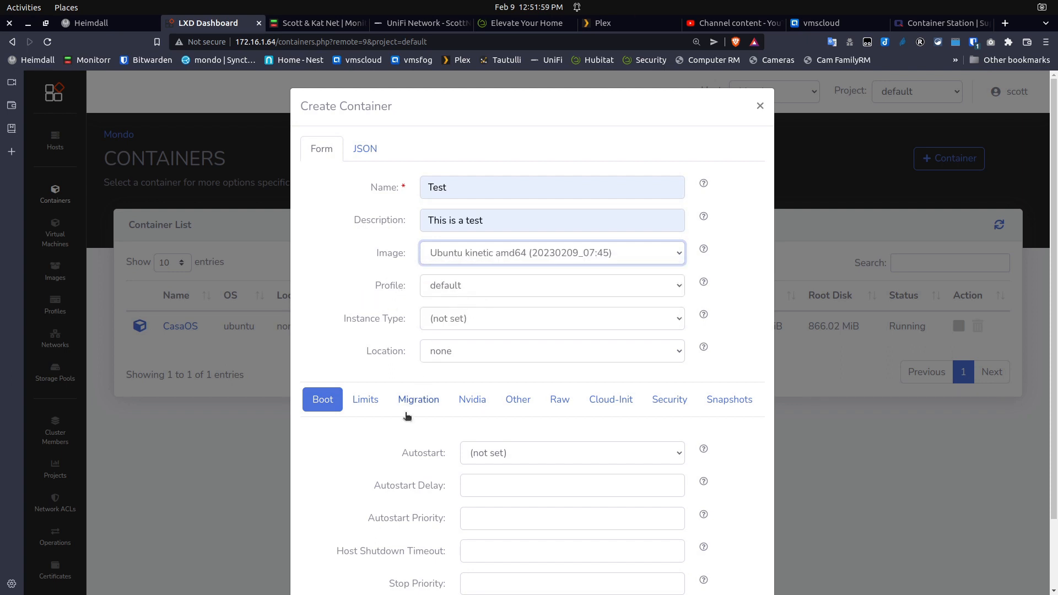
click(574, 452)
click(499, 485)
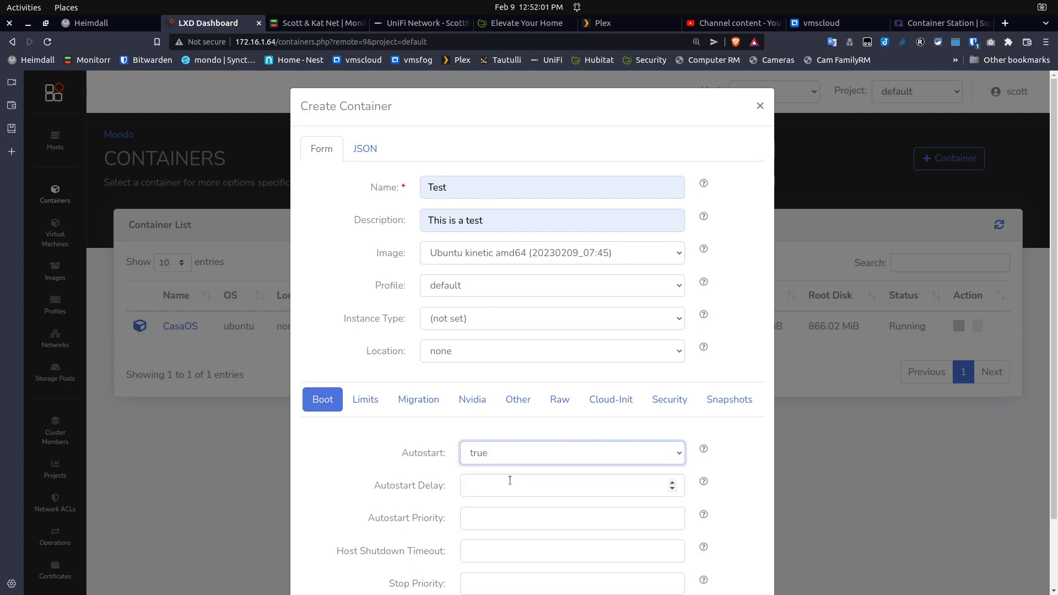
scroll(765, 419, down, 3)
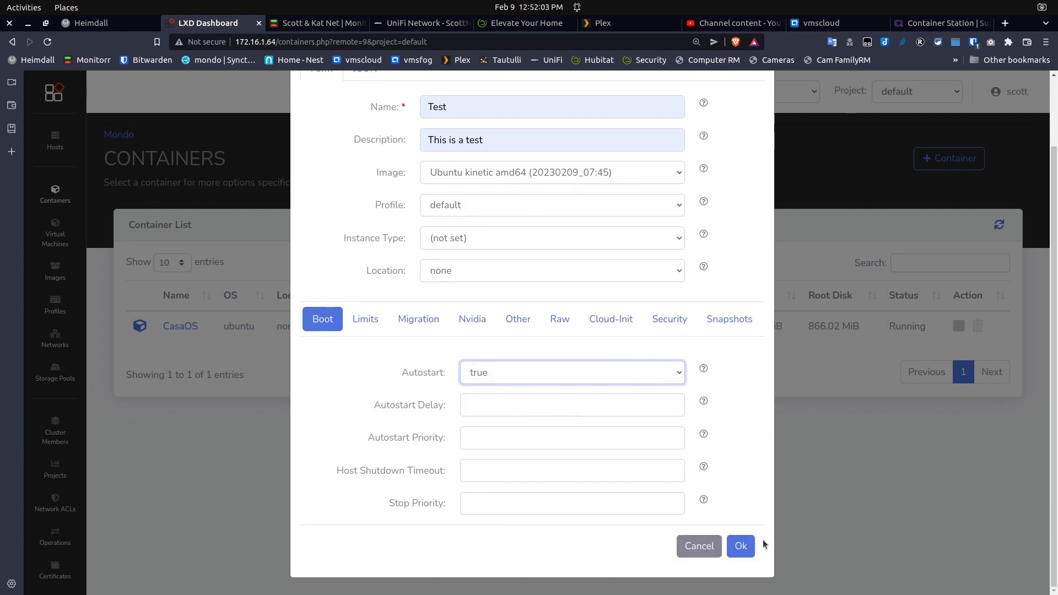
click(740, 552)
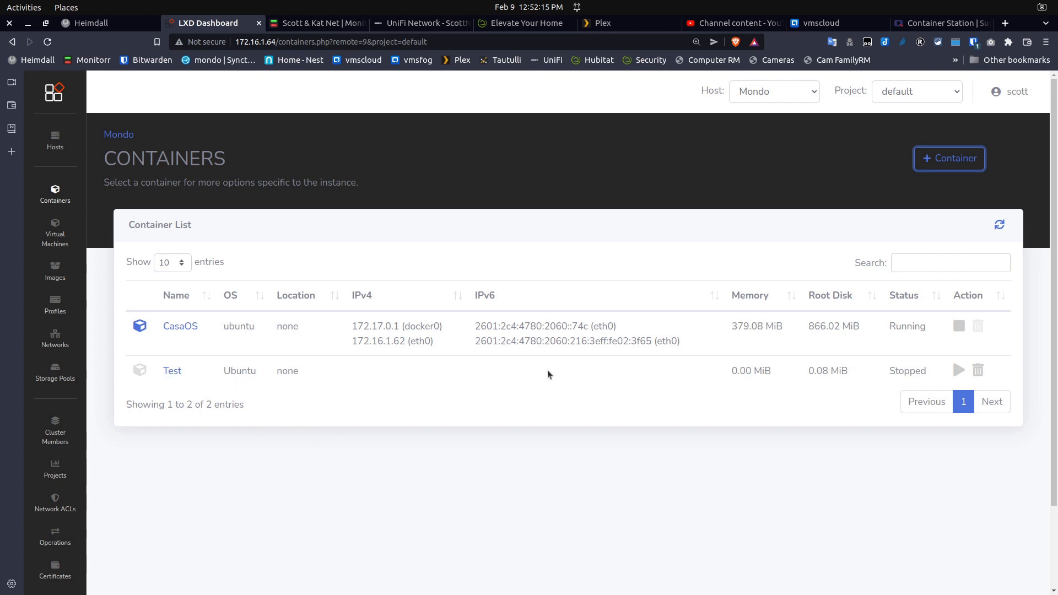
Start Test, note its IPv4 address 10.45.70.108, and view its profiles, which list only default
click(960, 371)
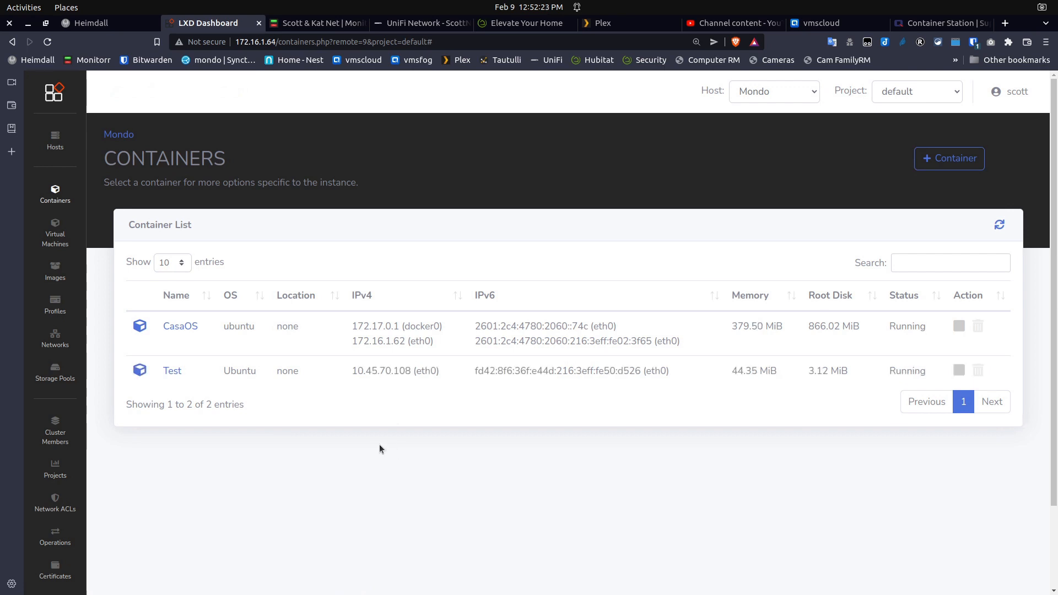
click(174, 373)
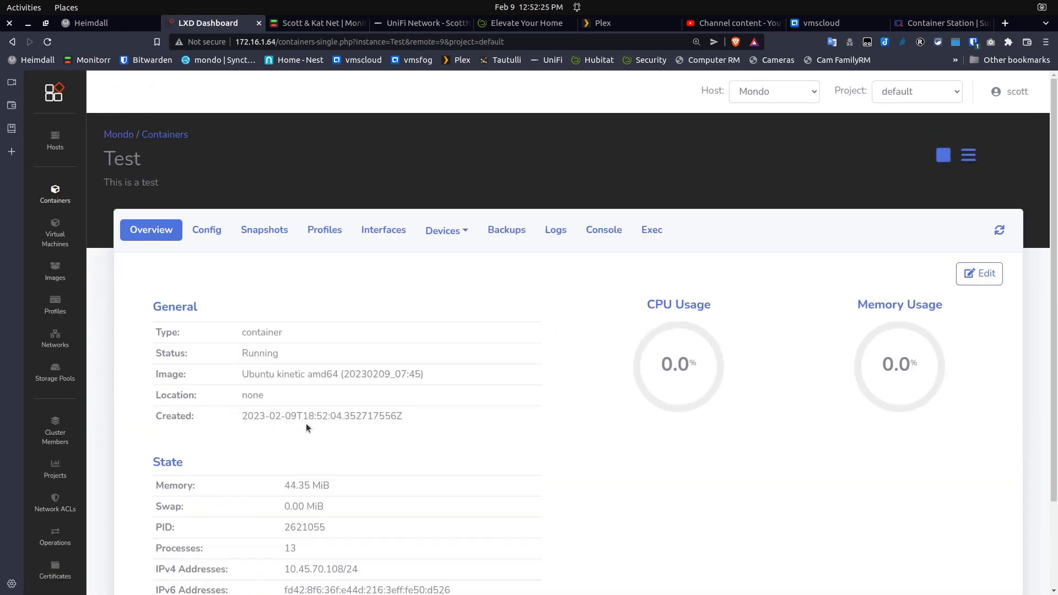
scroll(298, 468, down, 2)
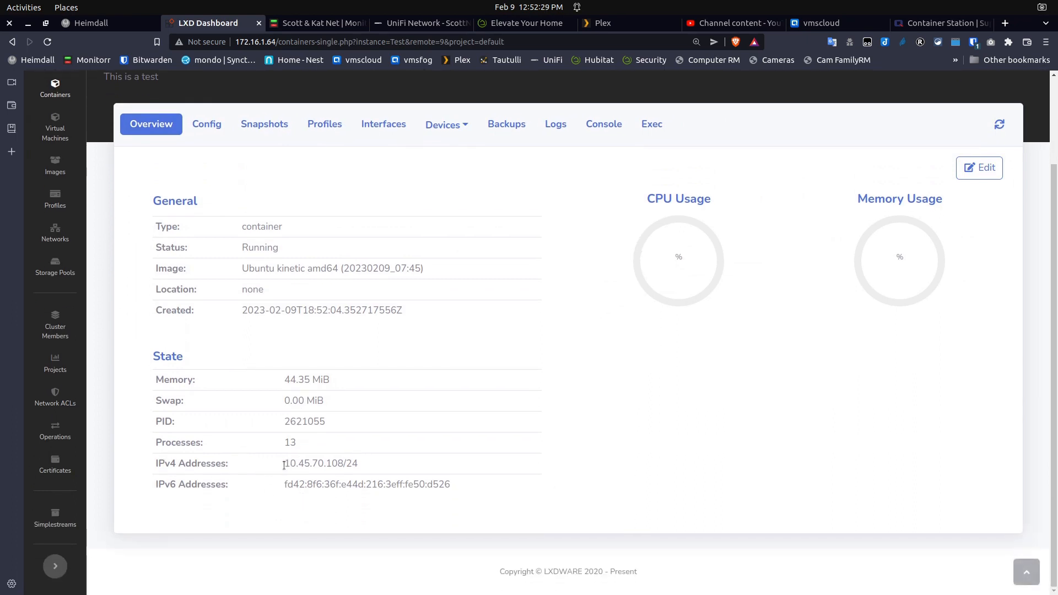
drag(284, 466, 344, 463)
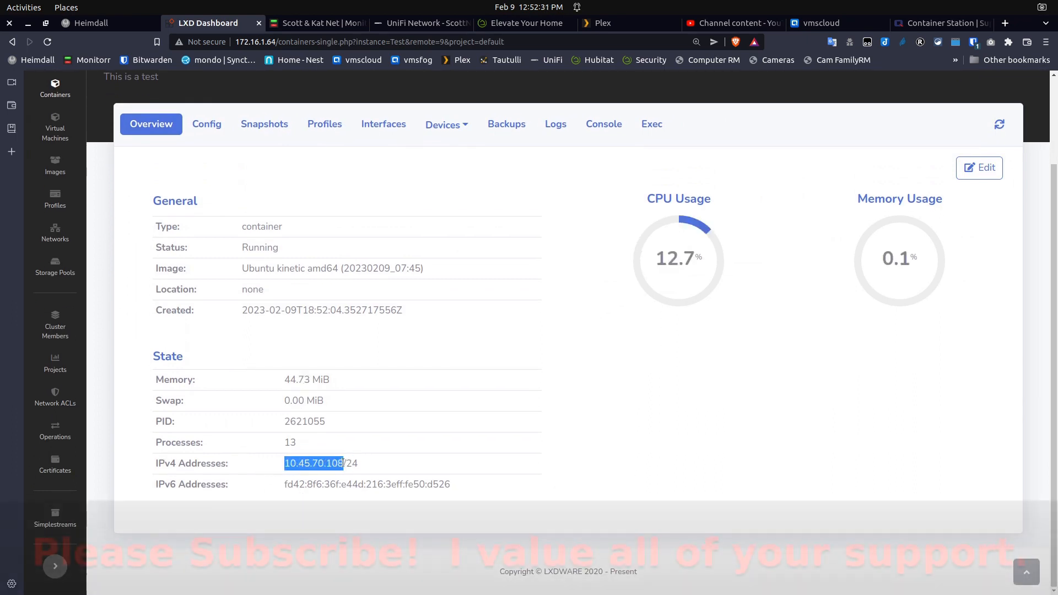
click(274, 468)
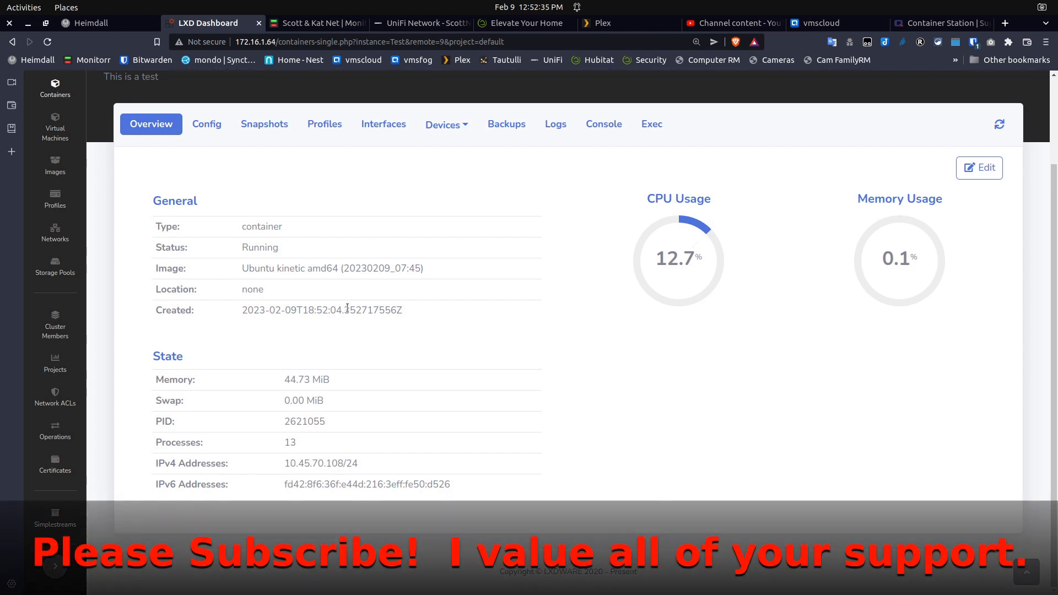
click(340, 125)
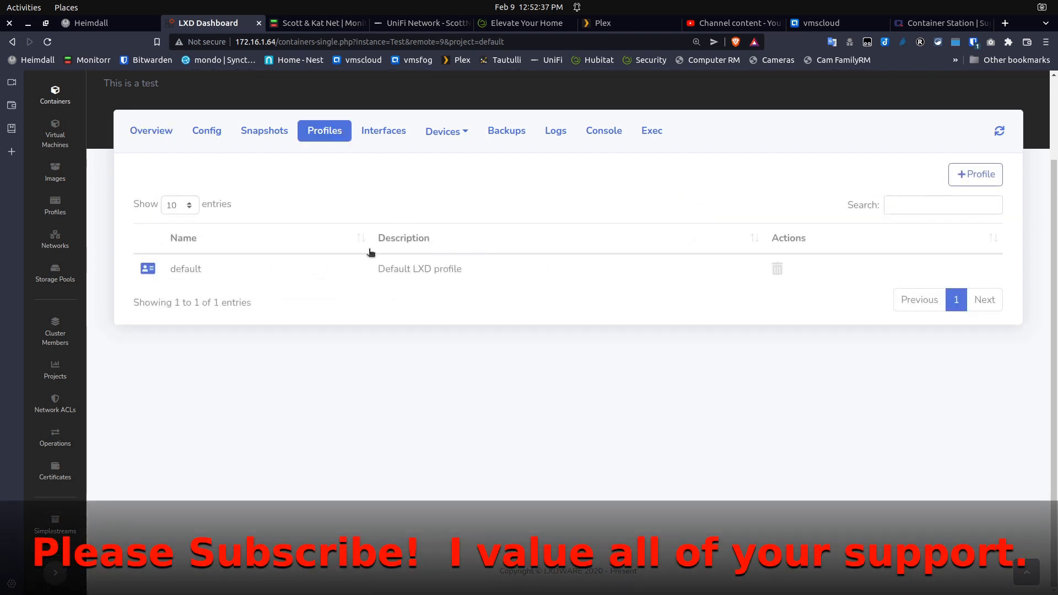
Attach bridgeprofile to Test and confirm its new IPv4 address 172.16.1.164 on the overview
click(975, 174)
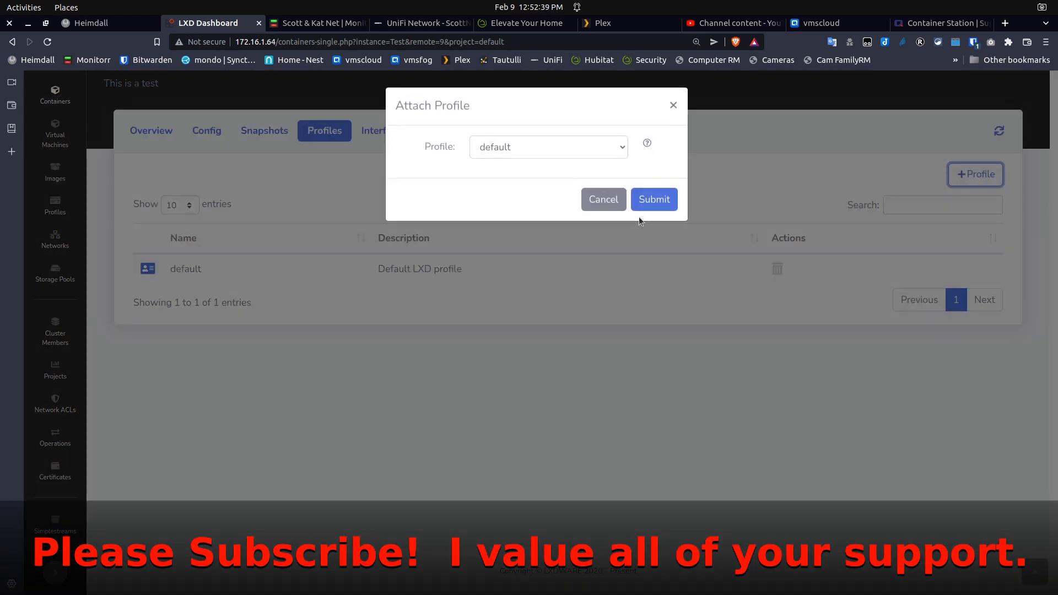
click(544, 147)
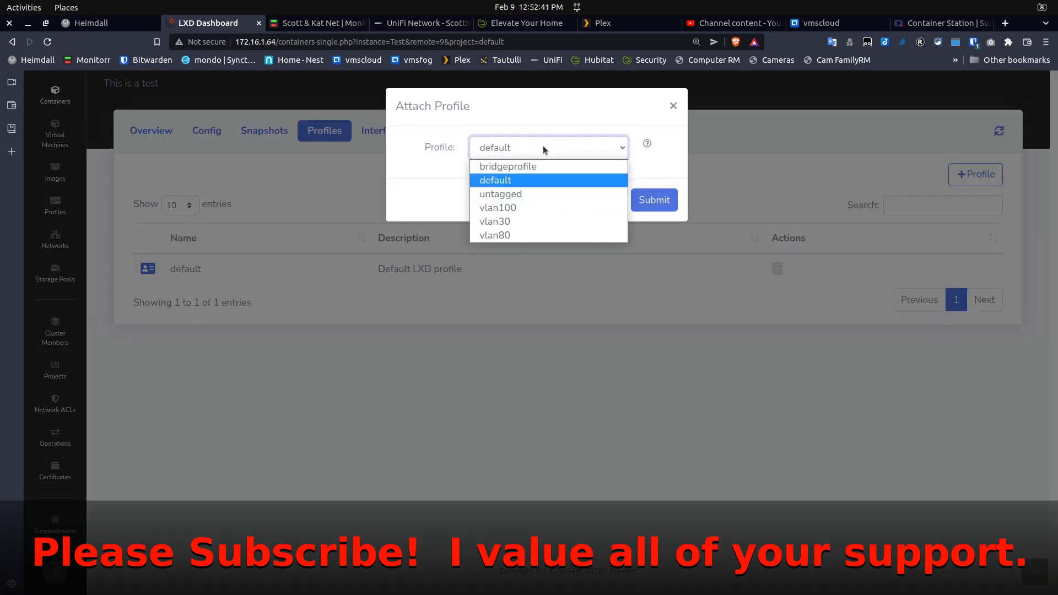
click(496, 167)
click(639, 200)
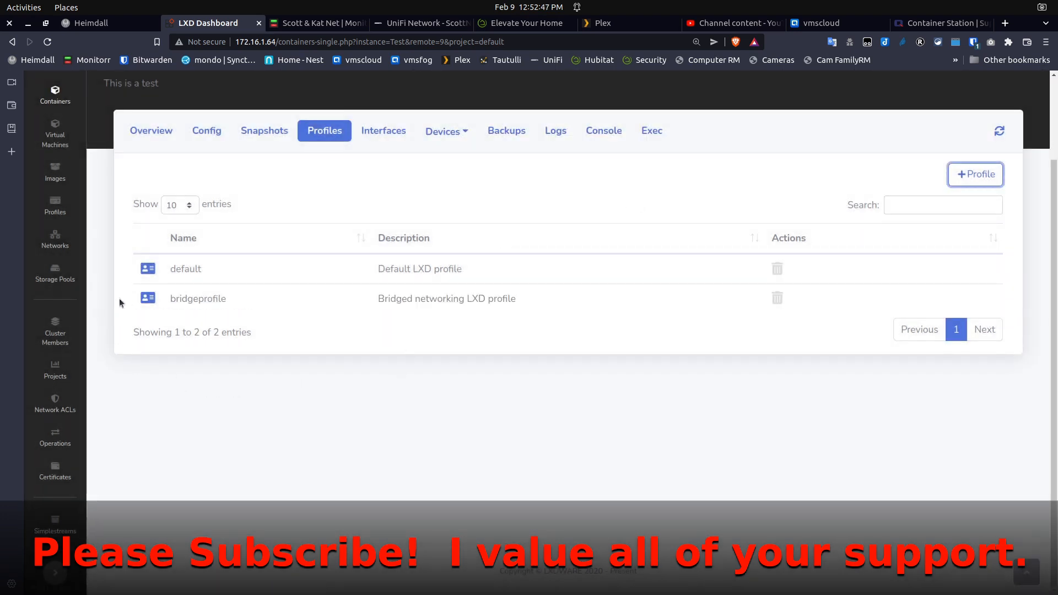
click(156, 134)
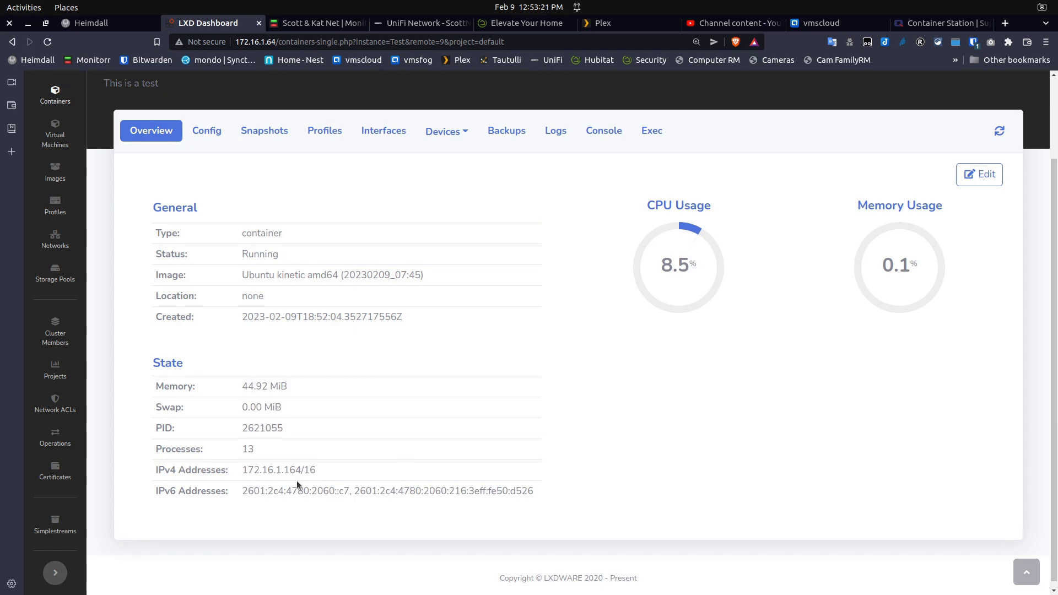
Browse Test's Profiles, Overview, Configuration and Console views, ending on the Exec view
click(331, 134)
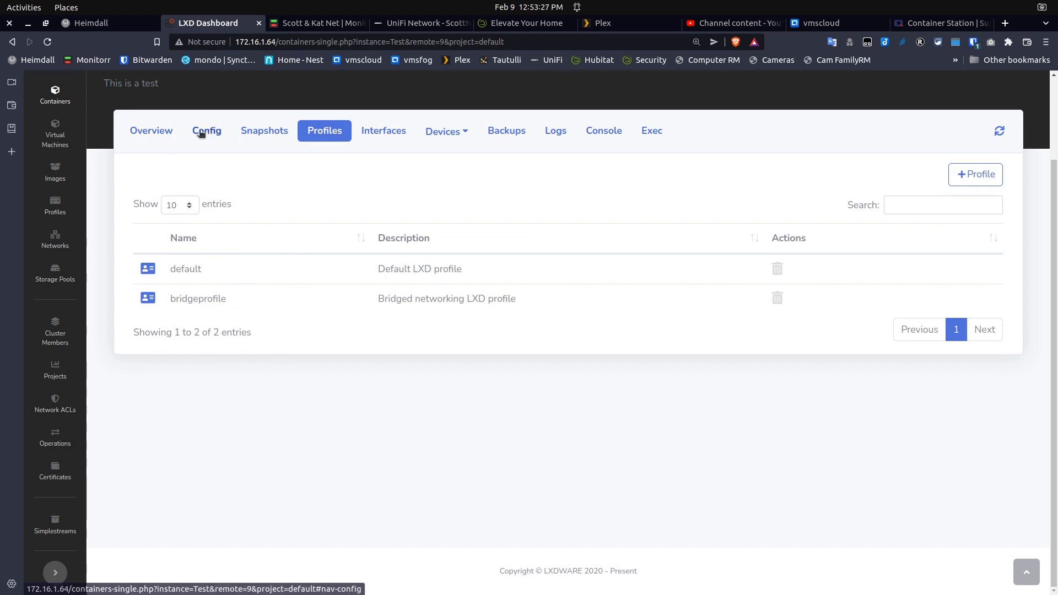
click(145, 134)
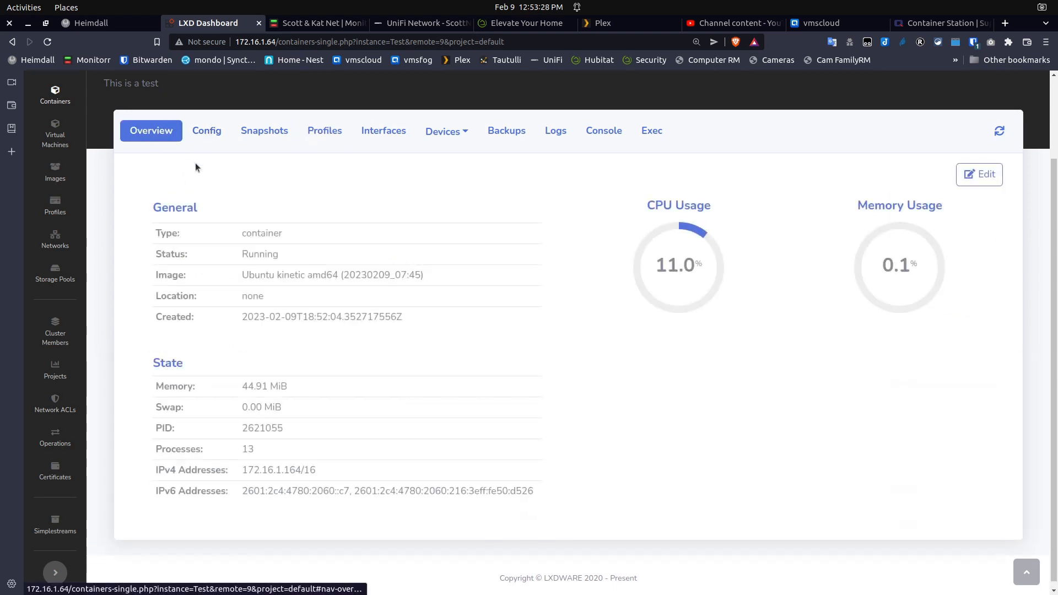
click(207, 134)
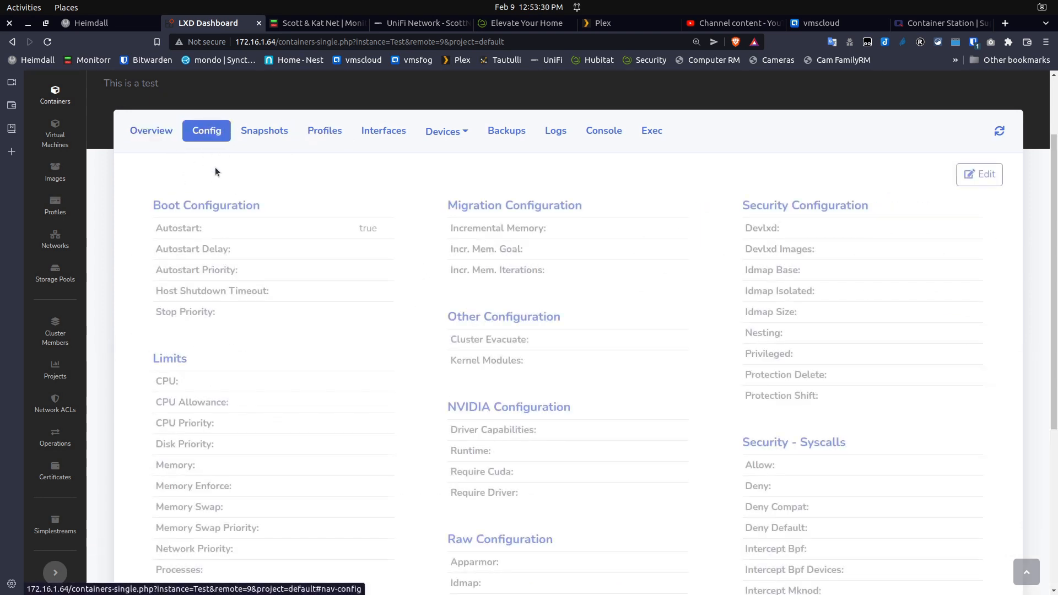
click(608, 135)
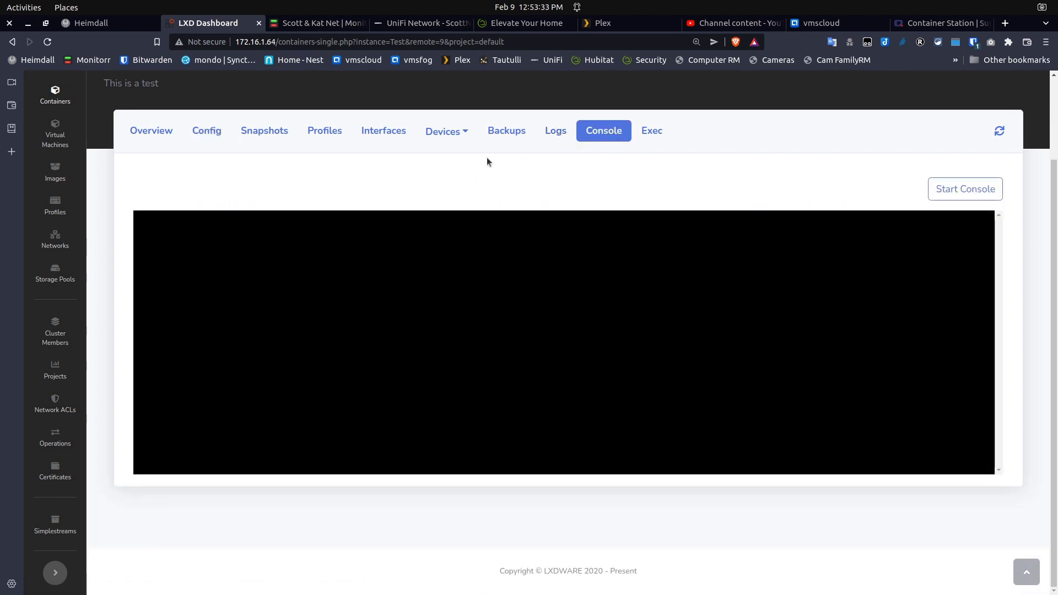
click(652, 137)
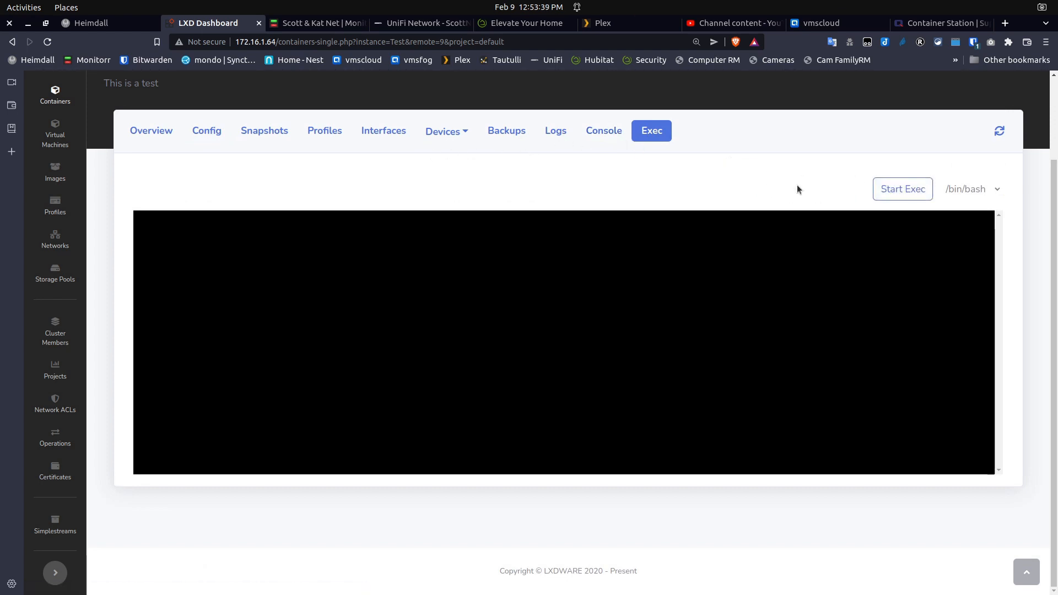
Try Start Exec, then accept the self-signed certificate at 172.16.1.225:8443 and close that page
click(891, 188)
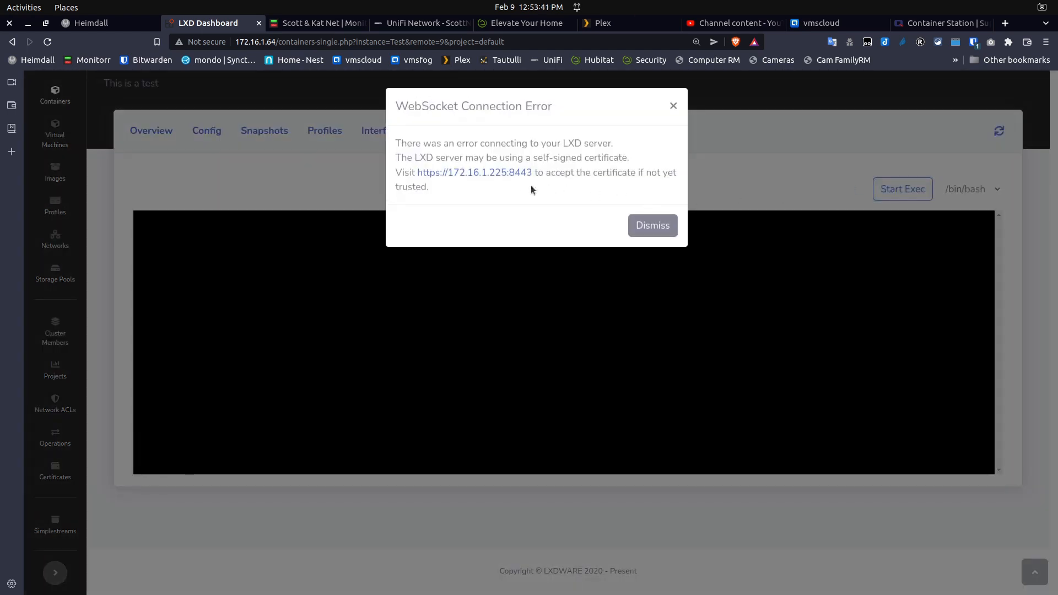
click(507, 174)
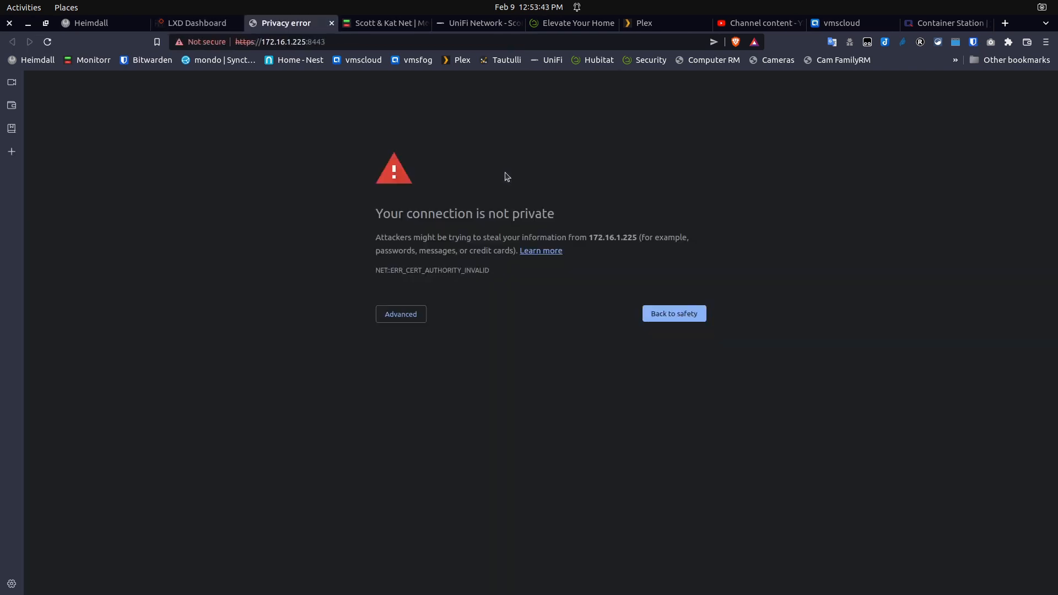
click(384, 315)
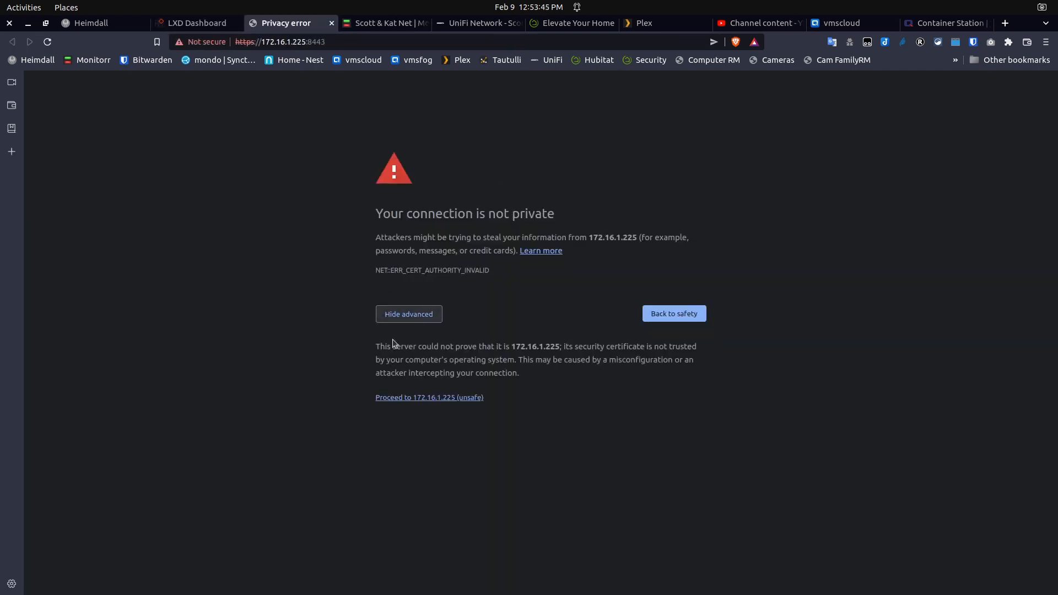
click(418, 398)
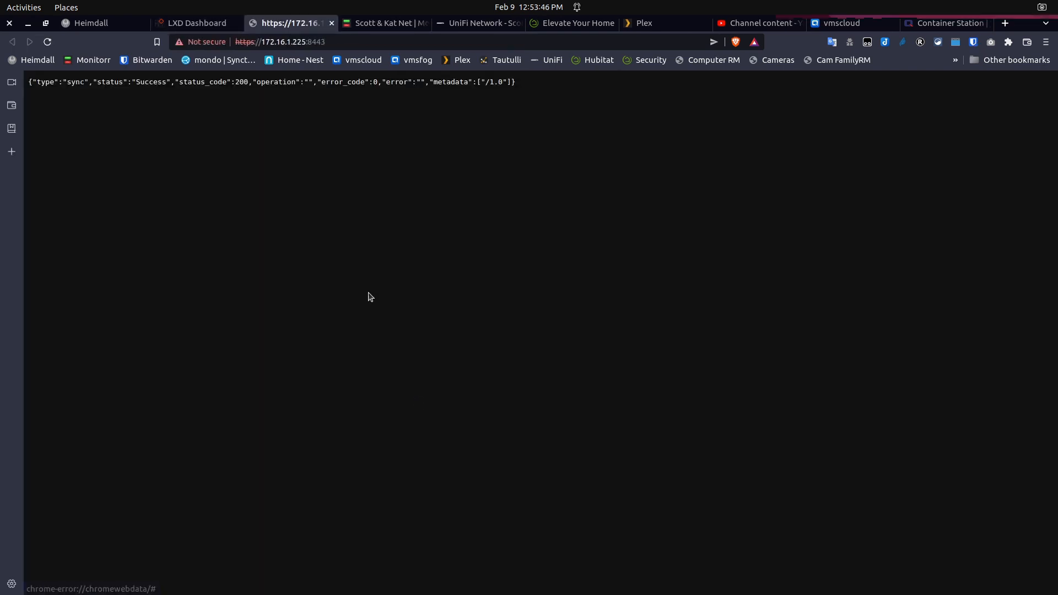
click(331, 23)
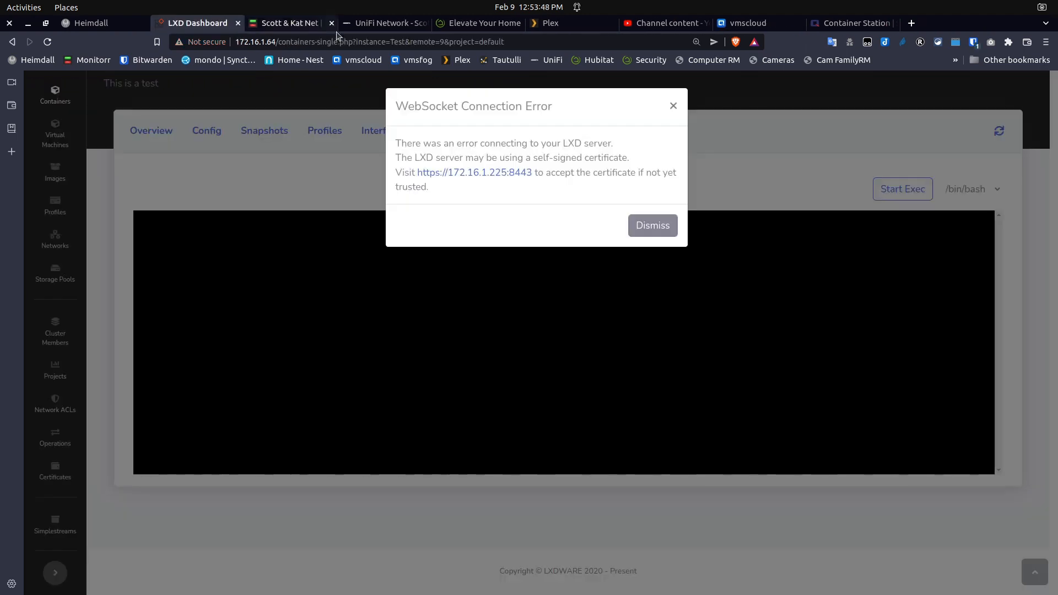
Dismiss the connection error, run a bash exec shell in Test, check it responds, then stop it
click(647, 228)
click(885, 190)
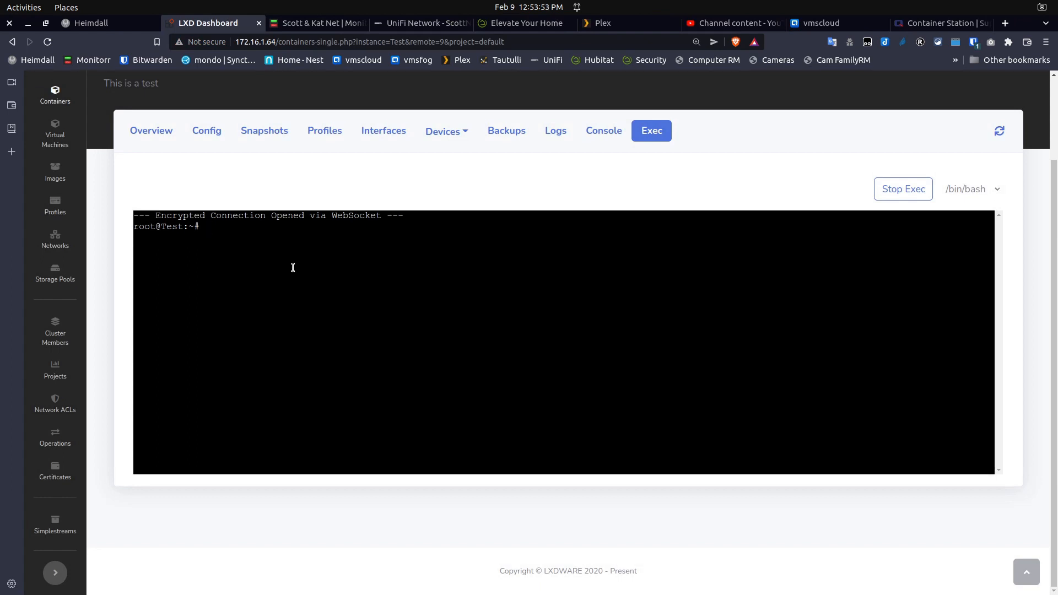
key(Return)
key(Return)
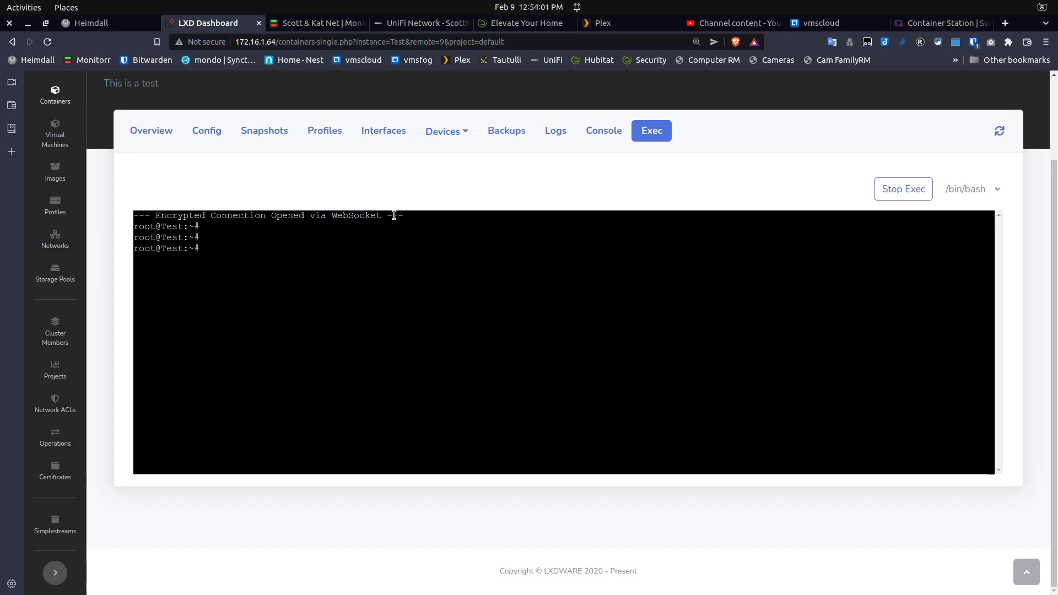
click(888, 189)
Start Test's console to reach the login prompt, then bring up its Logs list
click(605, 131)
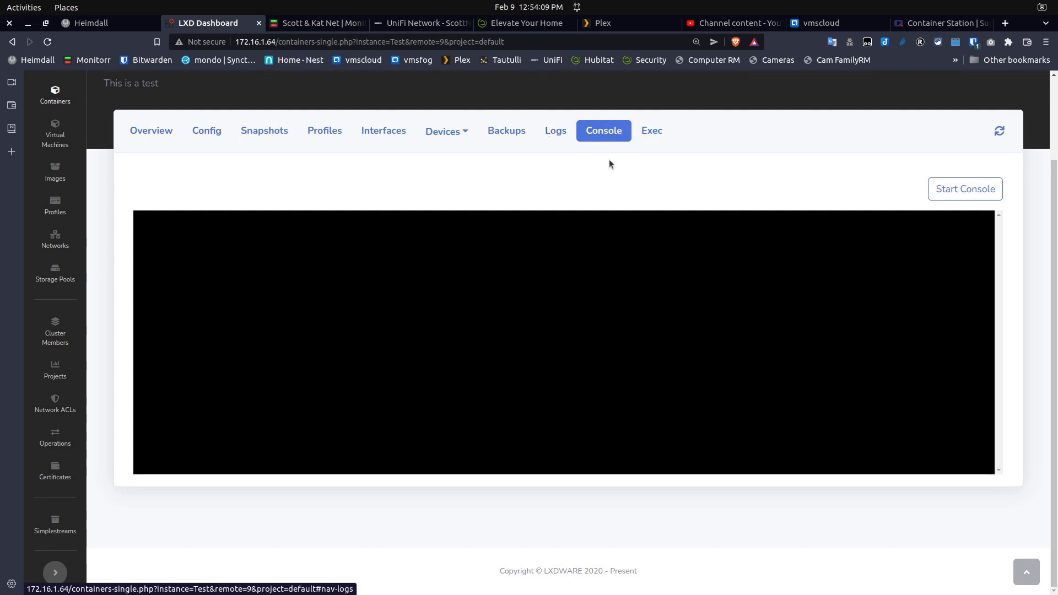
click(956, 188)
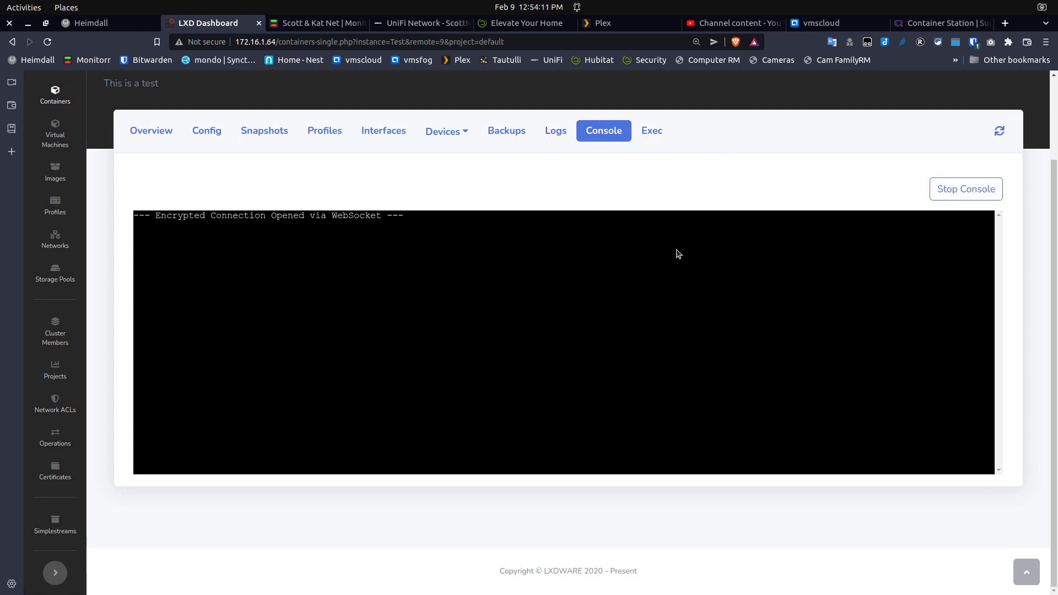
key(Return)
key(Return)
click(553, 133)
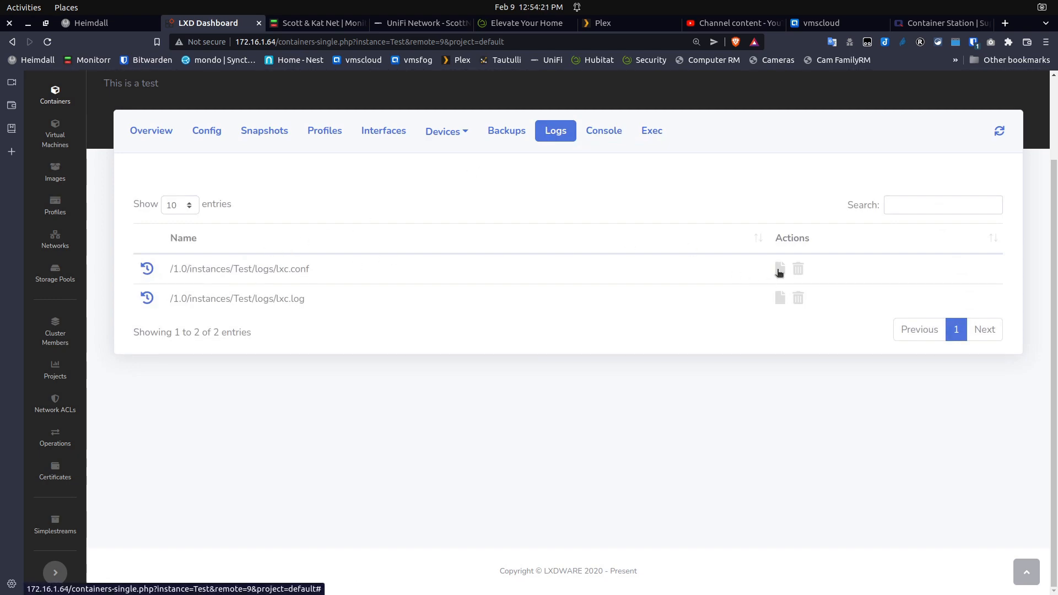
View and close Test's lxc.conf and lxc.log files, then open the Devices type list
click(779, 270)
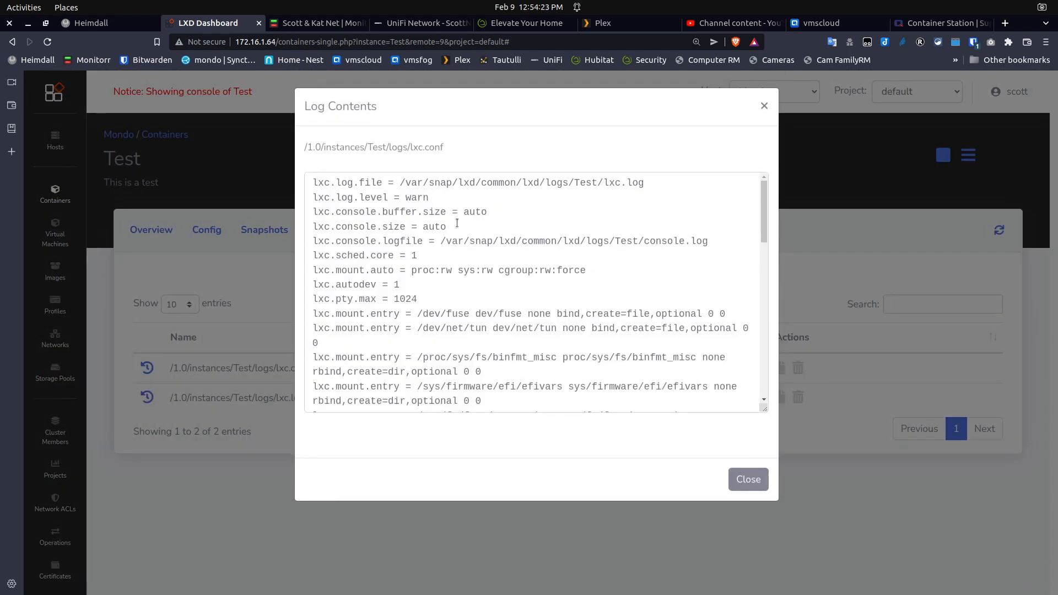
click(731, 475)
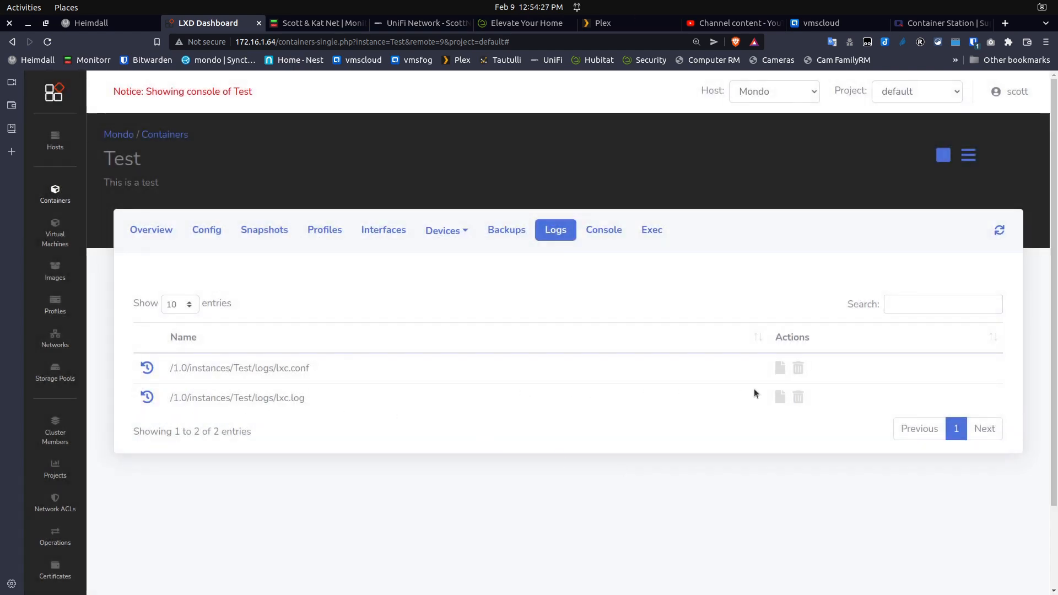
click(779, 400)
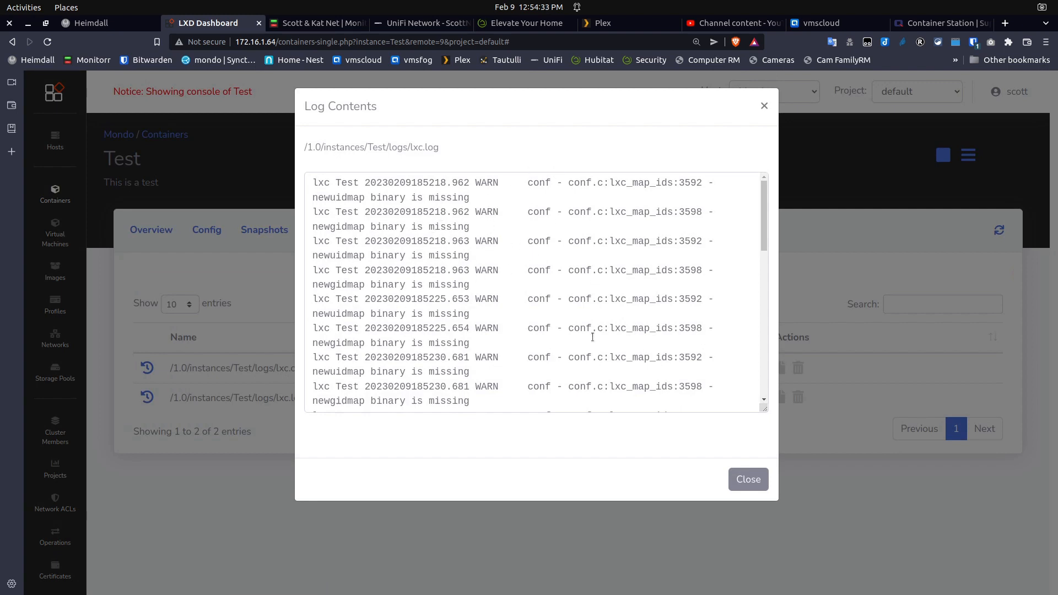
click(749, 480)
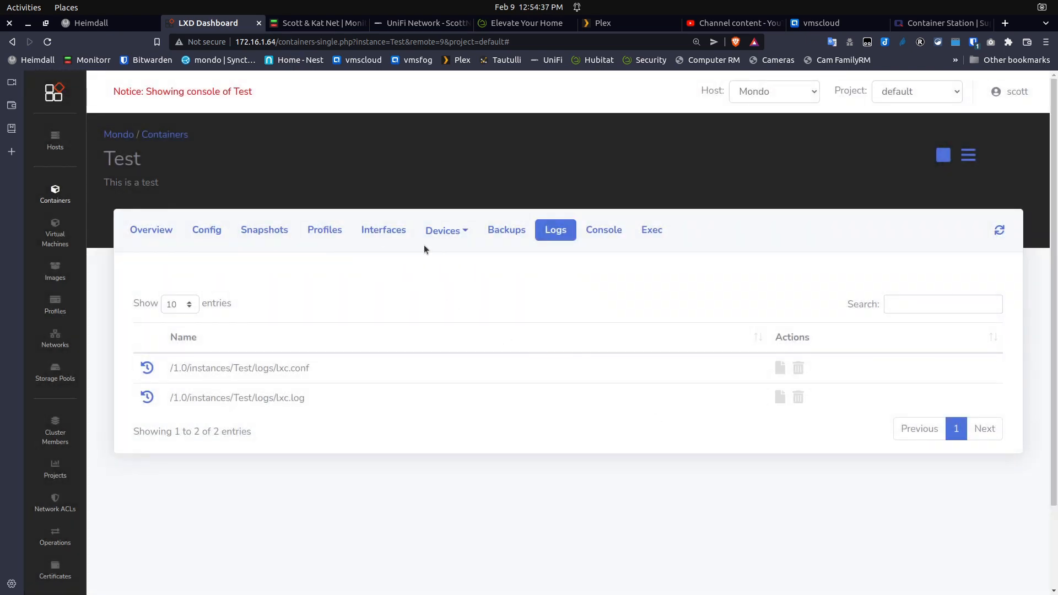
click(440, 235)
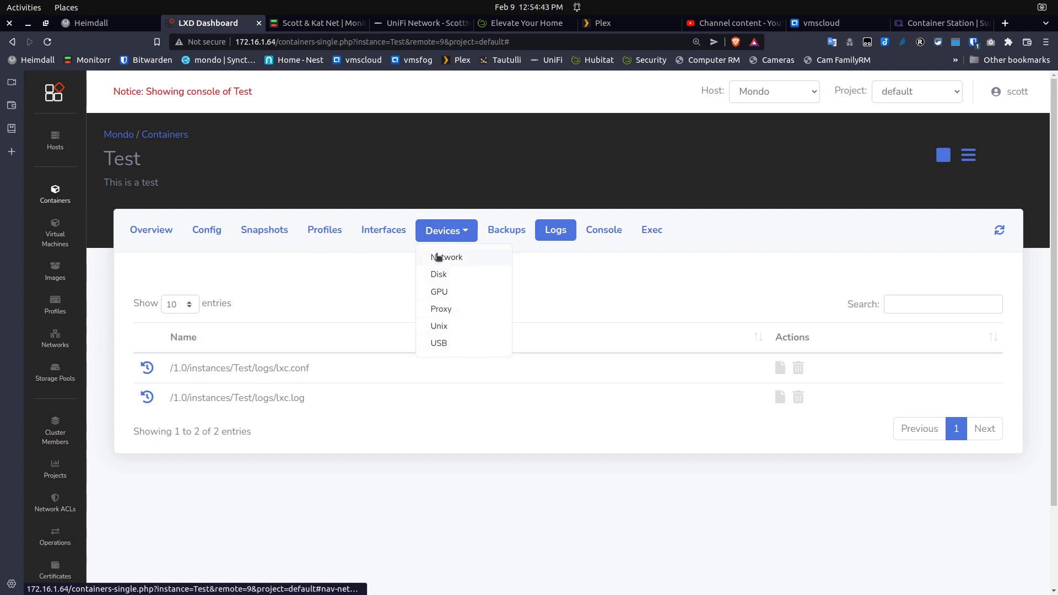
Create a stateless snapshot of Test named Initial-Install
click(439, 259)
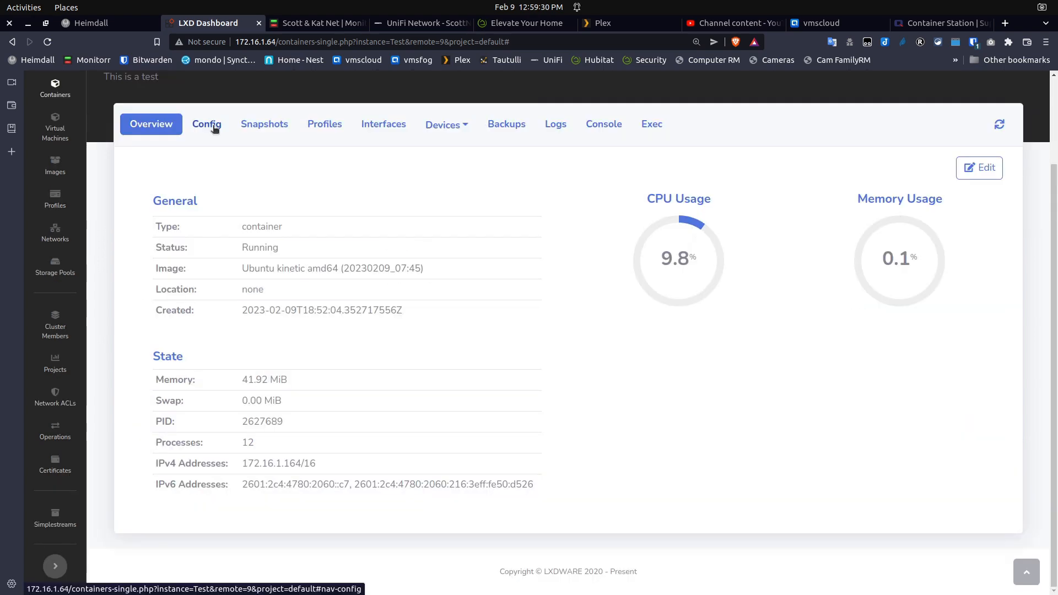
click(214, 126)
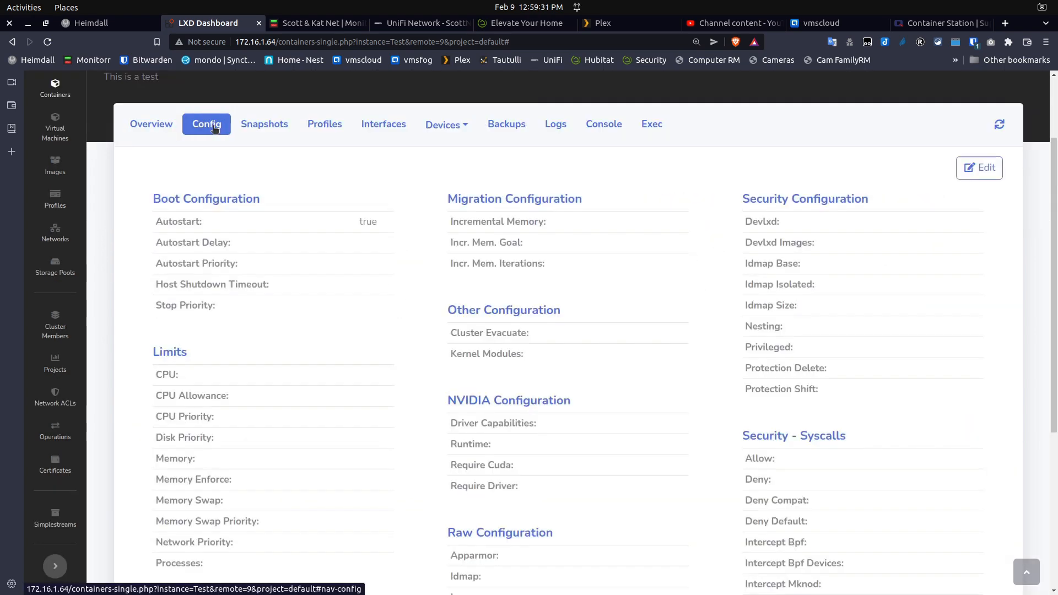
click(273, 124)
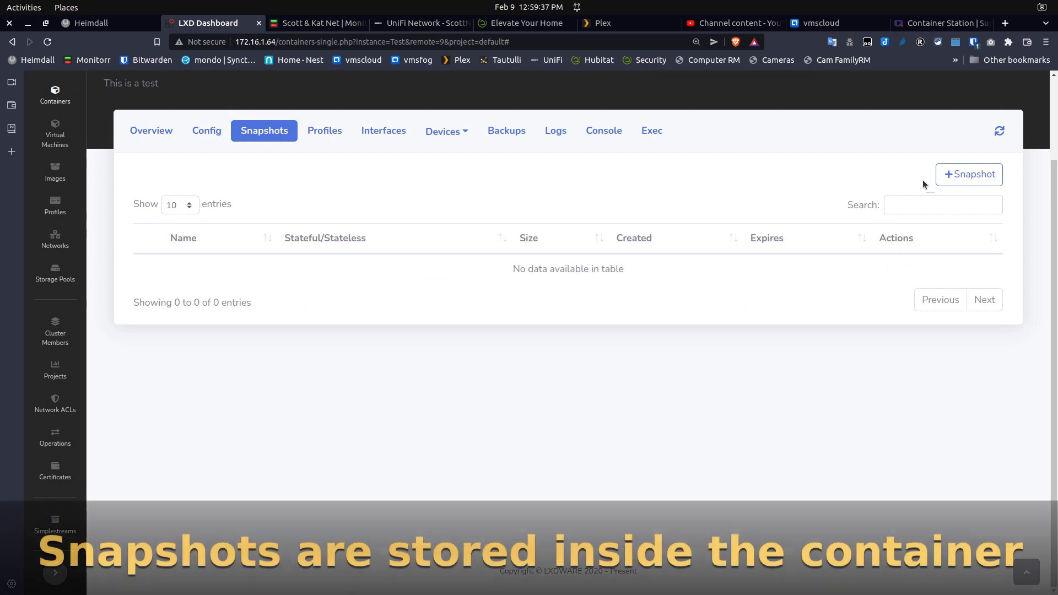
click(961, 175)
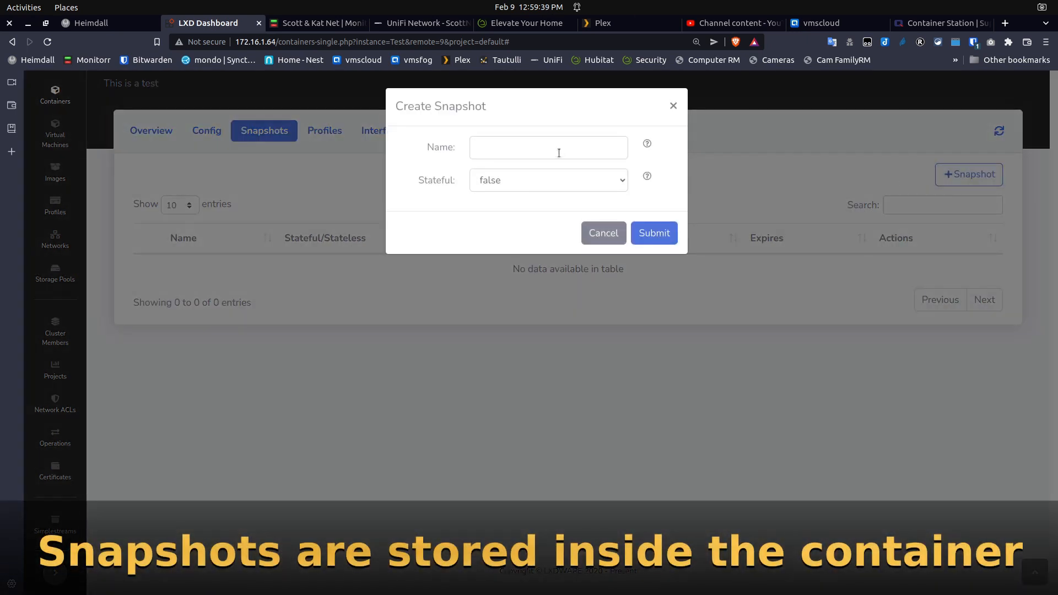
click(559, 153)
text(i)
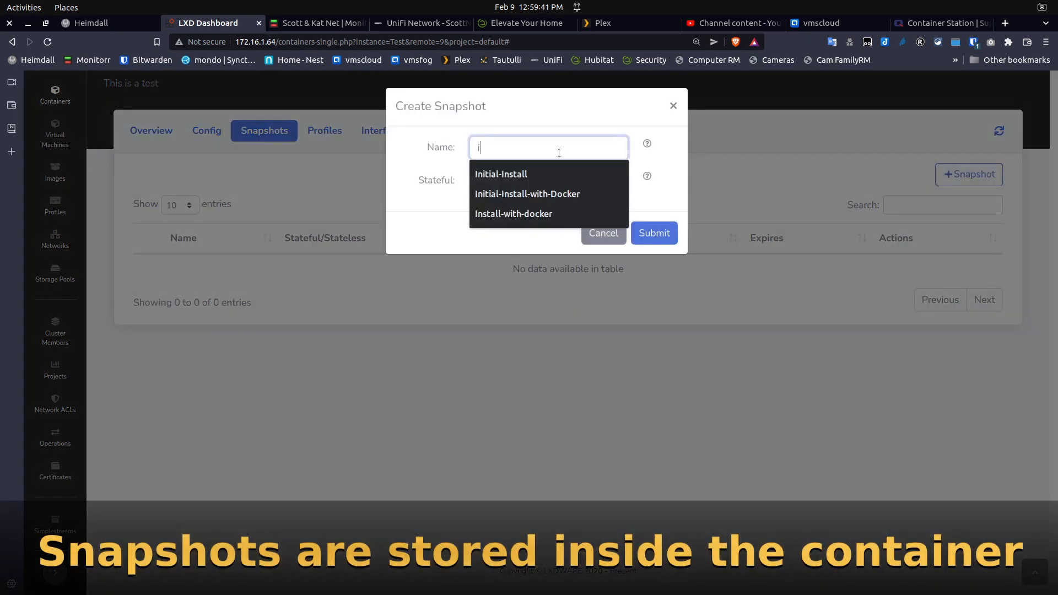
text(nitial-Install)
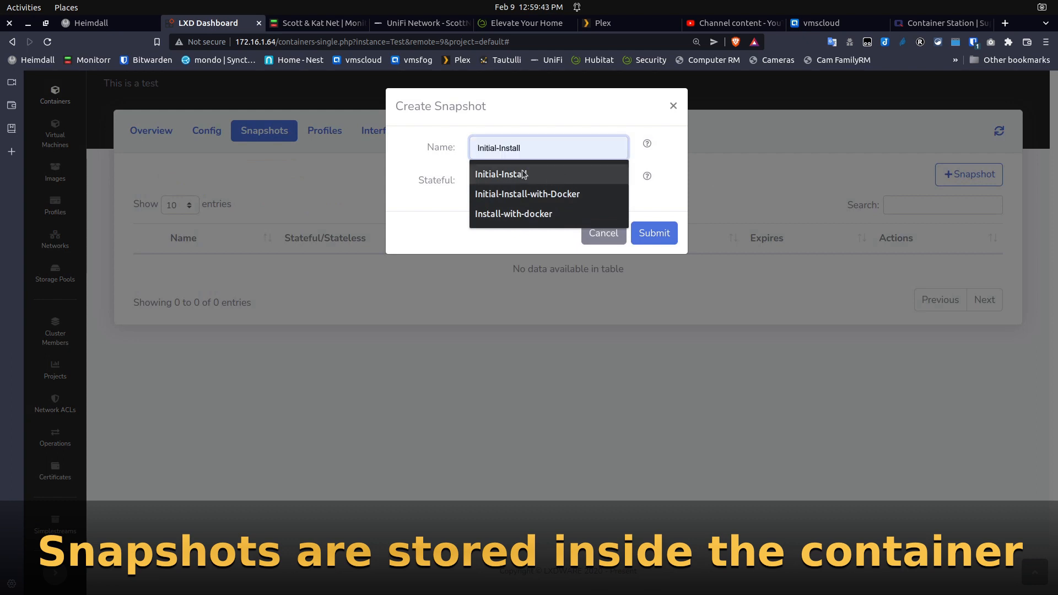
click(561, 174)
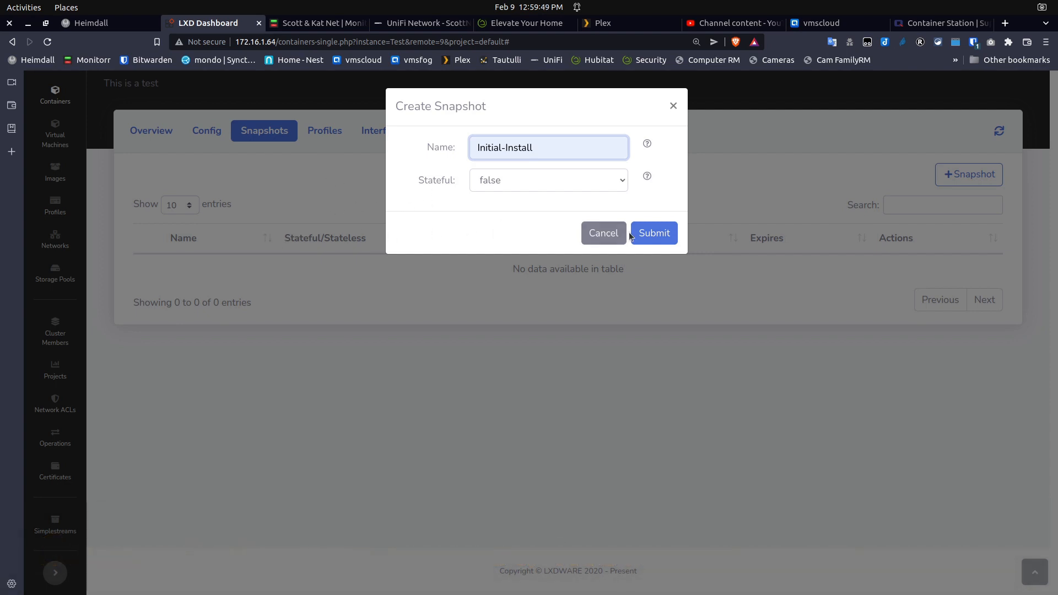
click(652, 233)
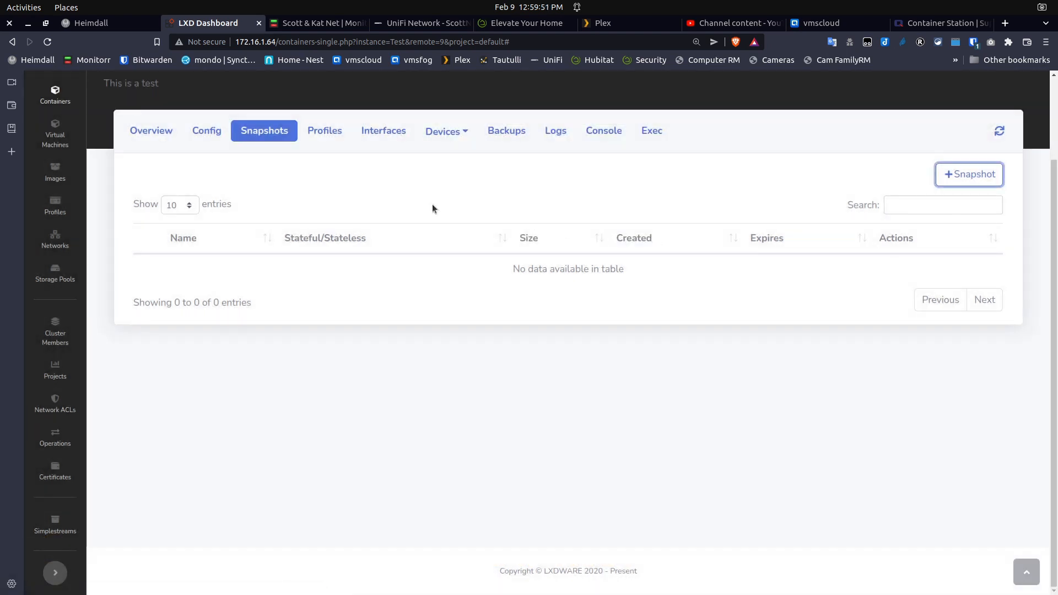
Restore Test to the Initial-Install snapshot
scroll(328, 264, up, 2)
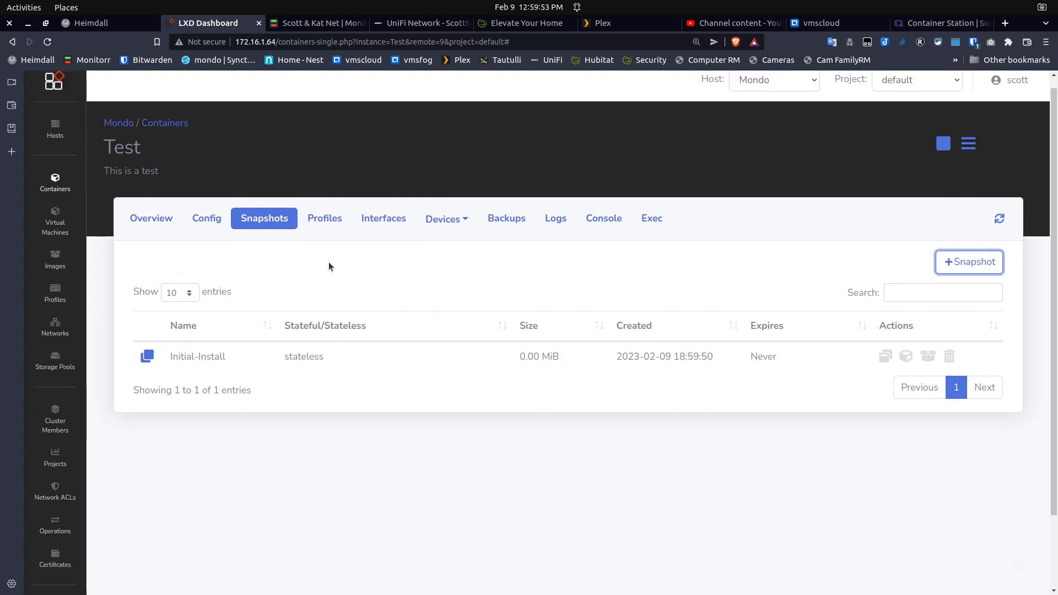
scroll(329, 263, up, 1)
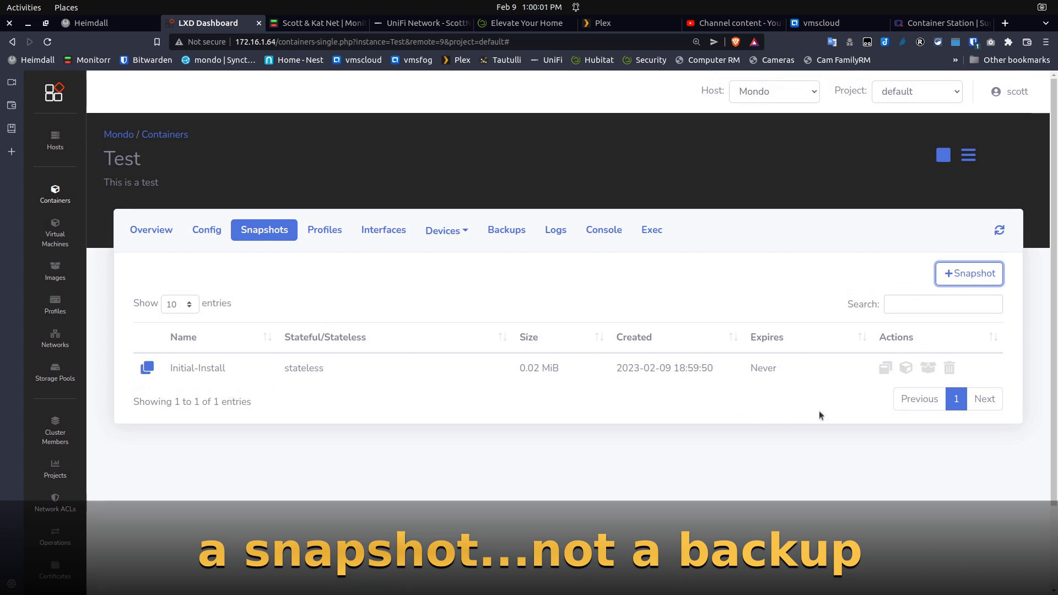
click(886, 369)
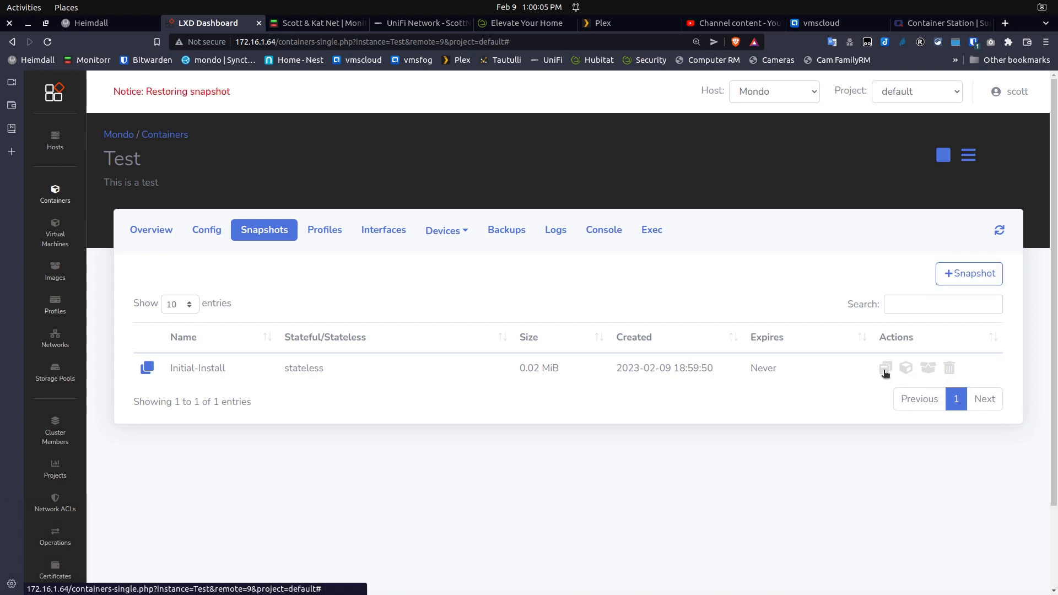